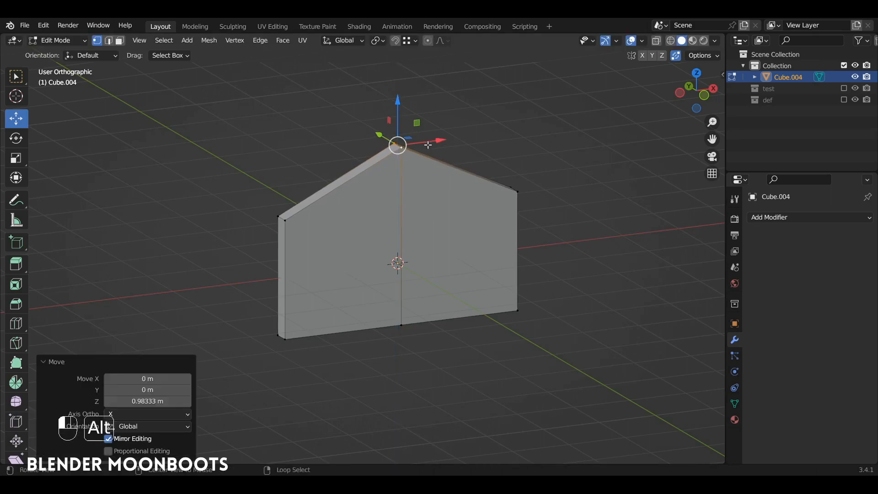
- Delete the two narrow vertical end faces of the pointed panel in face select mode
{"action": "mouse_move", "coordinate": [428, 147]}
{"action": "left_mouse_down", "text": "alt"}
{"action": "mouse_move", "coordinate": [336, 157]}
{"action": "mouse_move", "coordinate": [432, 162]}
{"action": "left_mouse_up", "text": "alt"}
{"action": "key", "text": "3"}
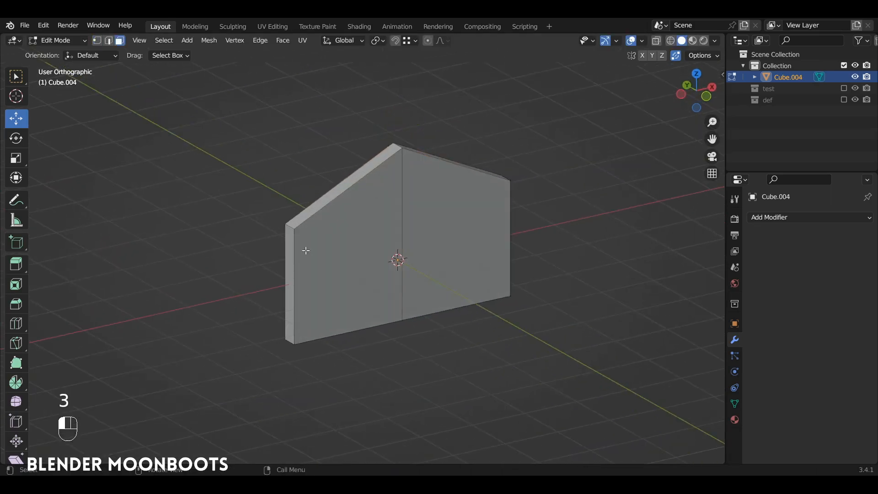
{"action": "left_click", "coordinate": [286, 265], "text": "alt"}
{"action": "left_click_drag", "start_coordinate": [287, 266], "coordinate": [445, 288], "text": "alt"}
{"action": "left_click", "coordinate": [488, 322], "text": "shift"}
{"action": "key", "text": "x"}
{"action": "left_click", "coordinate": [465, 323]}
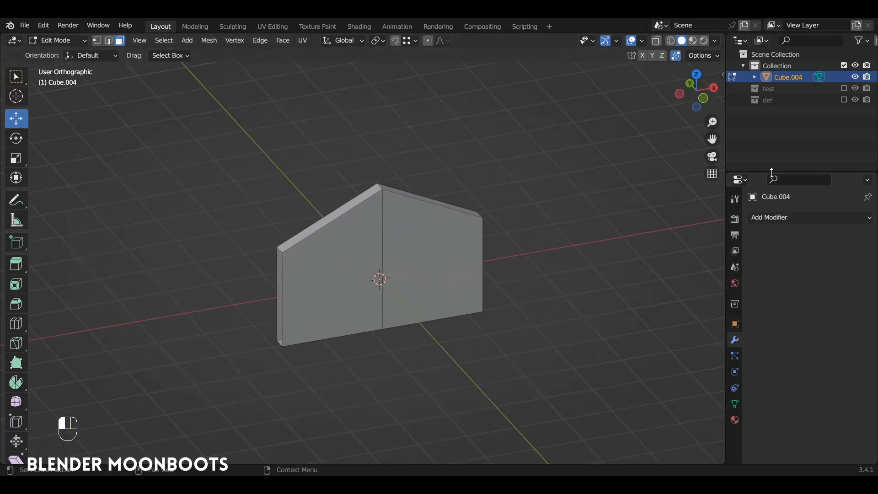
- Add an Array modifier to the pointed panel
{"action": "left_click_drag", "start_coordinate": [772, 171], "coordinate": [773, 112]}
{"action": "left_click", "coordinate": [764, 155]}
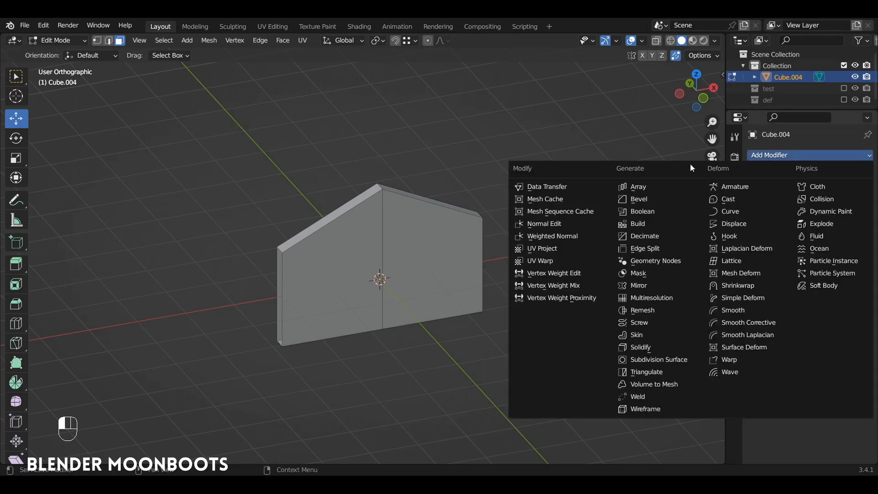
{"action": "left_click", "coordinate": [632, 185]}
{"action": "scroll", "coordinate": [490, 280], "scroll_direction": "down", "scroll_amount": 2}
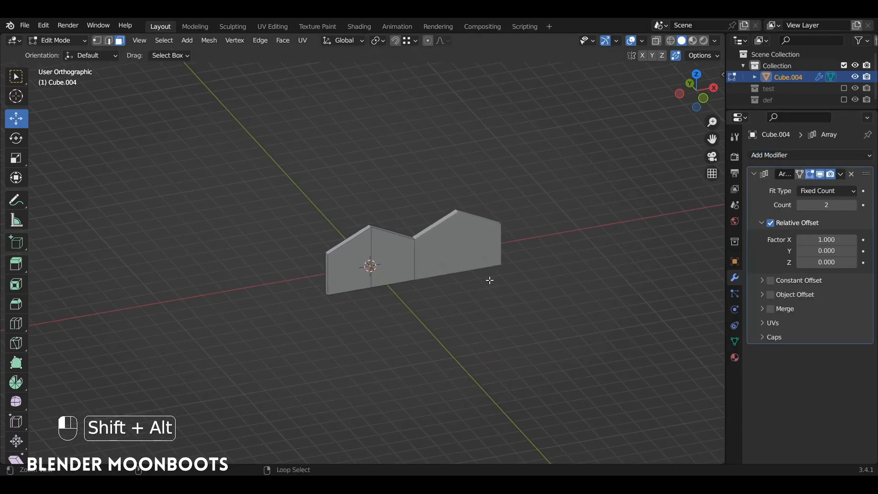
{"action": "scroll", "coordinate": [490, 280], "scroll_direction": "down", "scroll_amount": 3, "text": "ctrl"}
- Set the Array modifier's count to 6 and enable its Merge option
{"action": "left_click", "coordinate": [855, 205]}
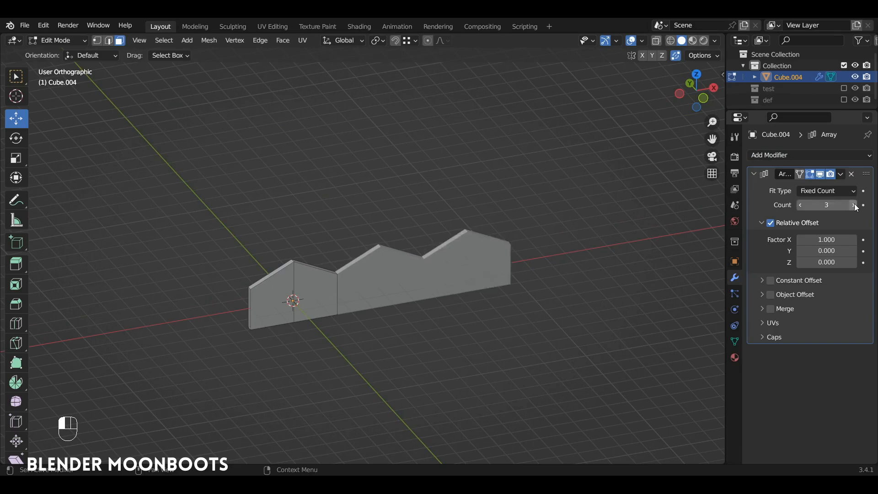
{"action": "left_click", "coordinate": [855, 205]}
{"action": "left_click", "coordinate": [855, 204]}
{"action": "left_click", "coordinate": [854, 204]}
{"action": "scroll", "coordinate": [568, 247], "scroll_direction": "down", "scroll_amount": 5, "text": "ctrl"}
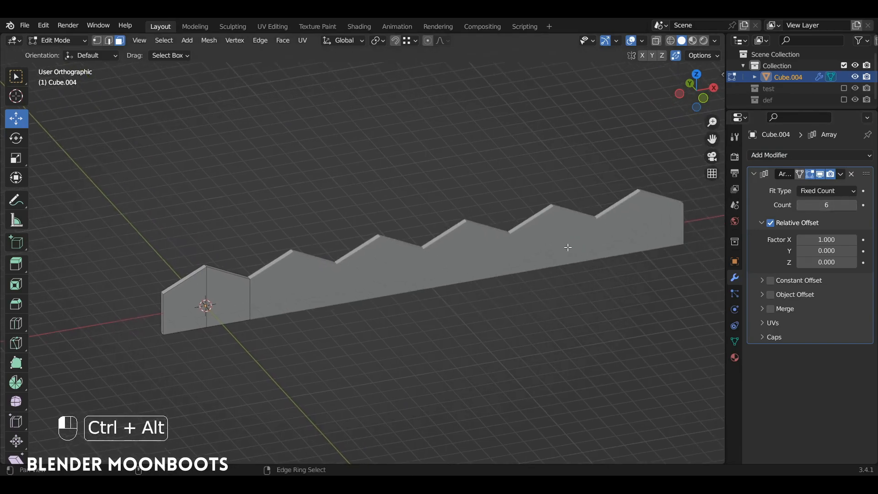
{"action": "left_click", "coordinate": [771, 309]}
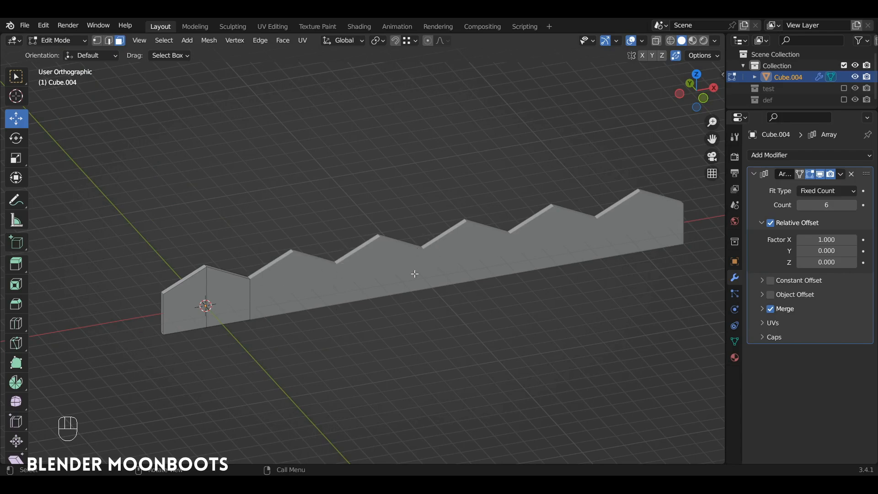
- Leave Edit Mode, add a Bezier curve at the origin and turn on X-ray display
{"action": "left_click_drag", "start_coordinate": [429, 263], "coordinate": [361, 262], "text": "alt"}
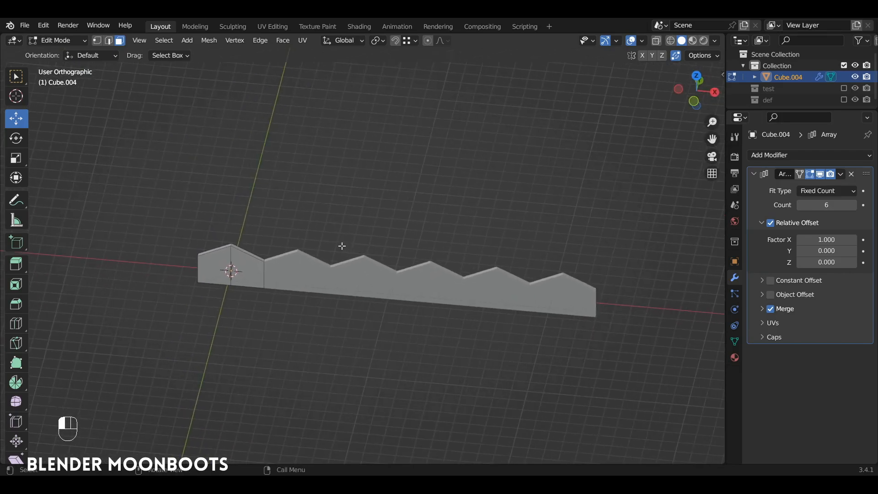
{"action": "key", "text": "Tab"}
{"action": "key", "text": "shift+a"}
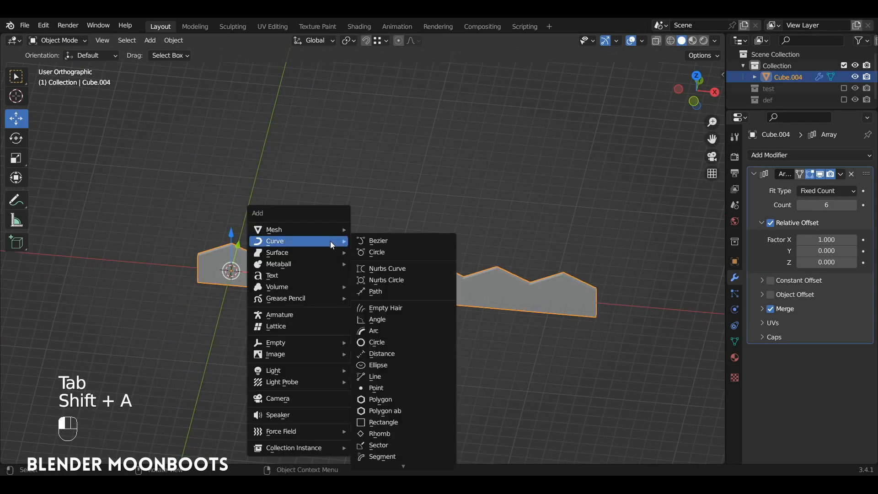
{"action": "left_click", "coordinate": [359, 241]}
{"action": "mouse_move", "coordinate": [360, 246]}
{"action": "left_mouse_down", "text": "alt"}
{"action": "mouse_move", "coordinate": [337, 270]}
{"action": "mouse_move", "coordinate": [357, 245]}
{"action": "left_mouse_up", "text": "alt"}
{"action": "key", "text": "alt+z"}
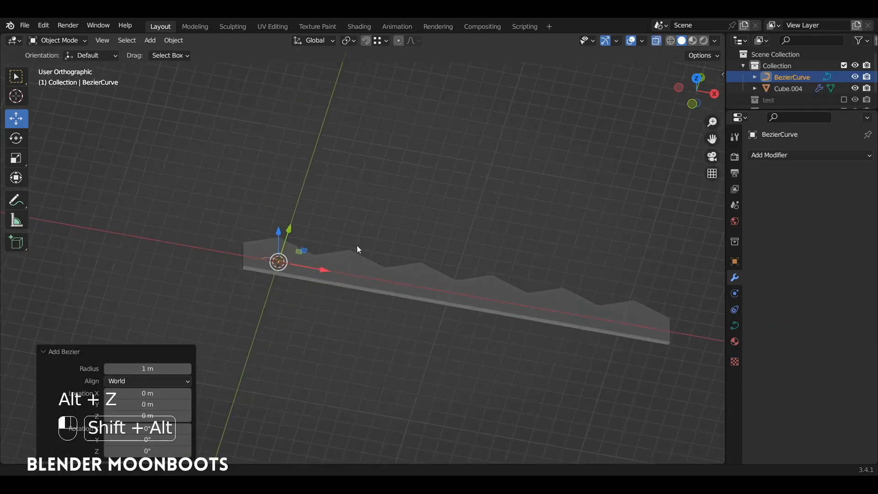
{"action": "scroll", "coordinate": [356, 242], "scroll_direction": "up", "scroll_amount": 1}
- Scale up all of the Bezier curve's points in Edit Mode by about 8.5
{"action": "key", "text": "Tab"}
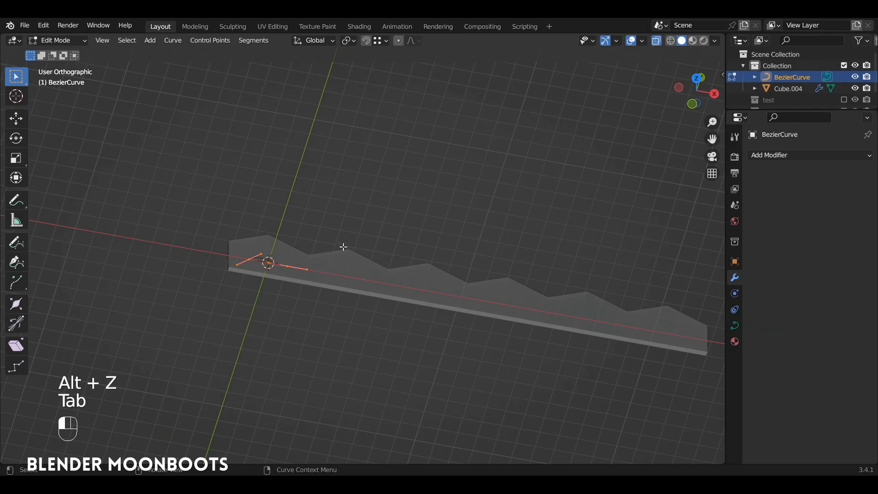
{"action": "key", "text": "s"}
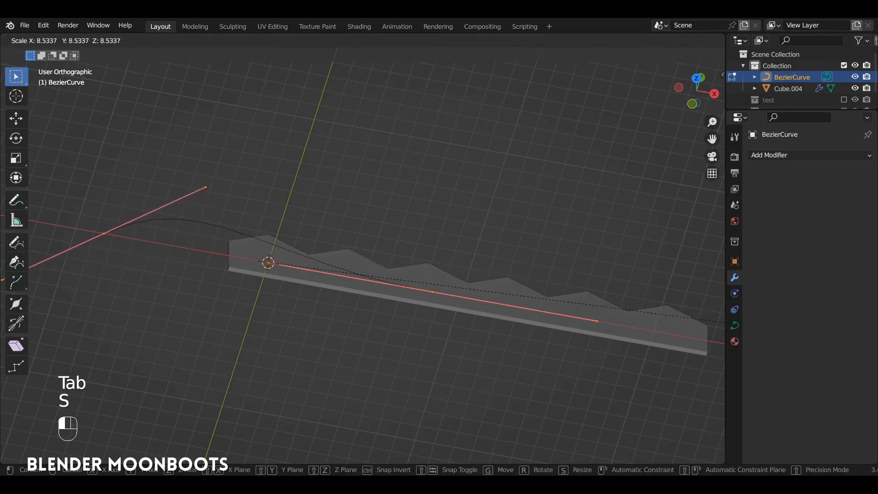
{"action": "left_click", "coordinate": [467, 284]}
- Rotate the curve's right-hand end point 41° about Z and scale its handles down
{"action": "left_click", "coordinate": [434, 288]}
{"action": "key", "text": "r"}
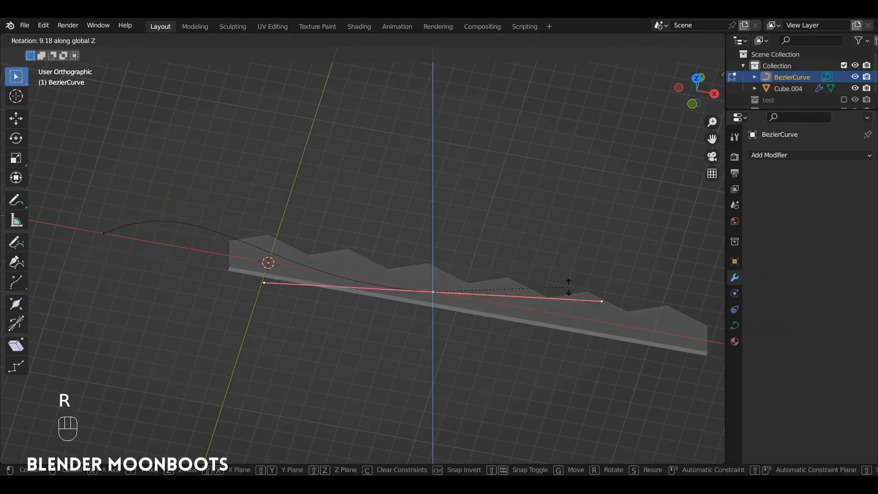
{"action": "left_click", "coordinate": [527, 223]}
{"action": "key", "text": "s"}
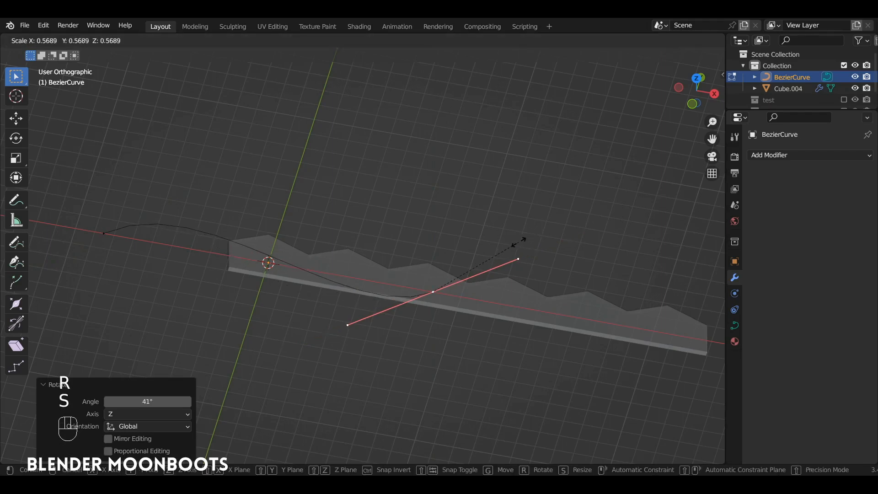
{"action": "left_click", "coordinate": [531, 247]}
- Rotate the right-hand end point another 11.3° about Z, rescale its handles and return to Object Mode
{"action": "key", "text": "r"}
{"action": "key", "text": "z"}
{"action": "left_click", "coordinate": [530, 237]}
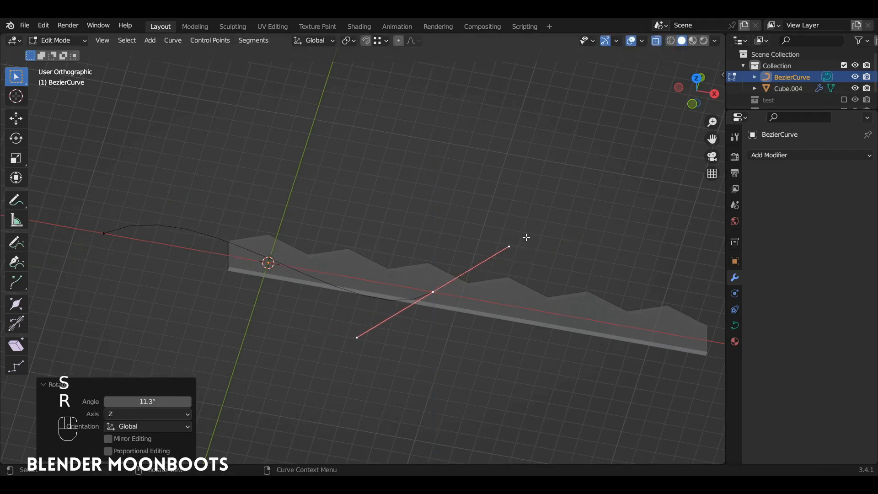
{"action": "key", "text": "s"}
{"action": "left_click", "coordinate": [582, 225]}
{"action": "key", "text": "Tab"}
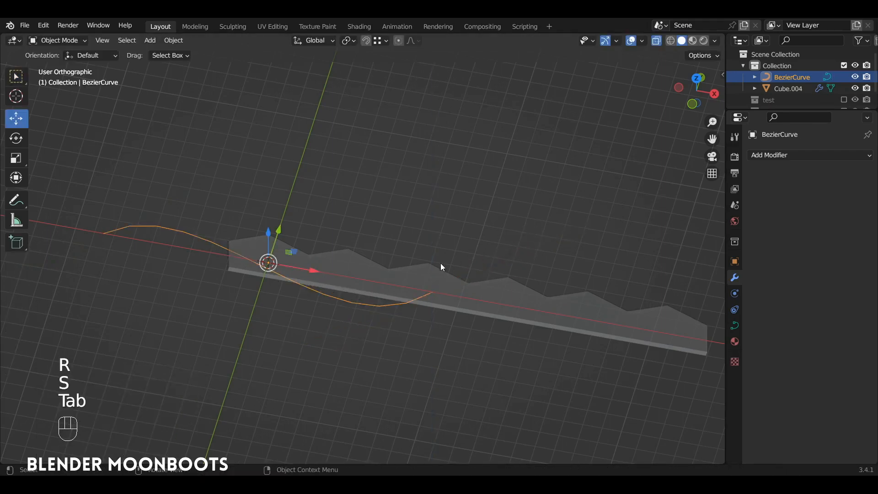
- Select the arrayed panel and turn off X-ray display
{"action": "left_click", "coordinate": [422, 274]}
{"action": "key", "text": "alt+e"}
{"action": "key", "text": "alt+z"}
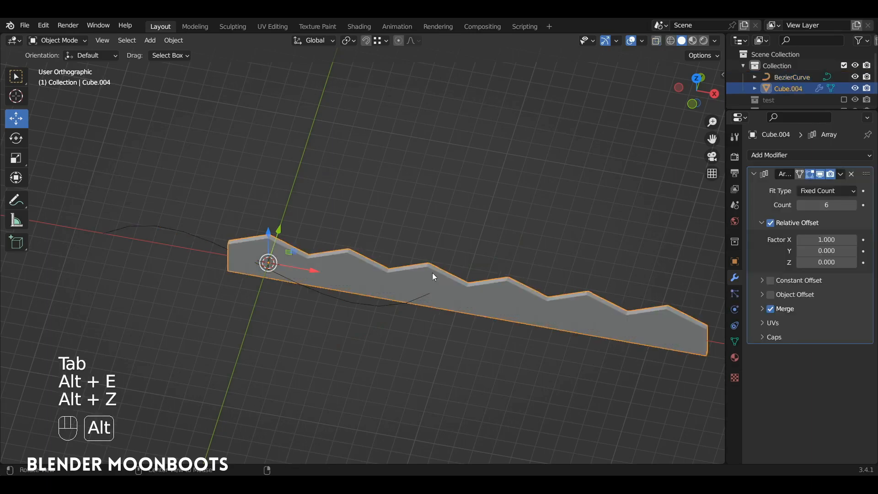
{"action": "left_click_drag", "start_coordinate": [432, 273], "coordinate": [490, 258], "text": "alt"}
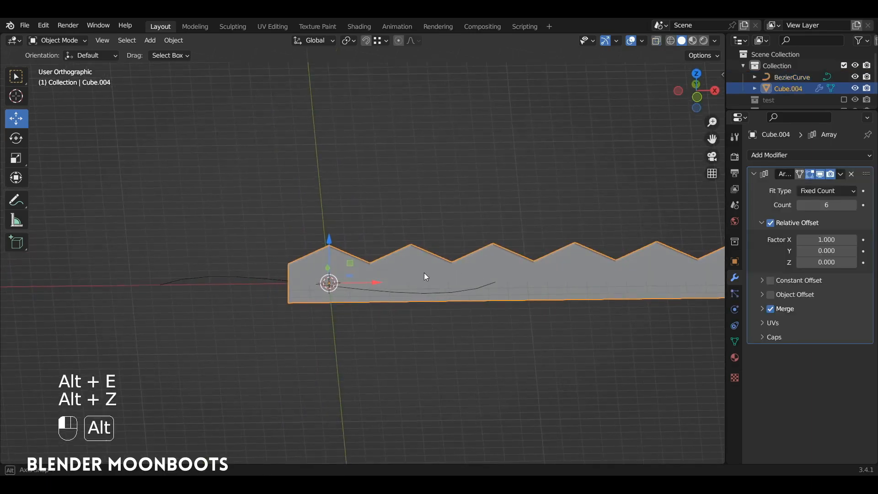
{"action": "left_click_drag", "start_coordinate": [424, 273], "coordinate": [410, 277], "text": "alt"}
- Add a Curve modifier to the arrayed panel with the Bezier curve as its curve object
{"action": "left_click", "coordinate": [762, 176]}
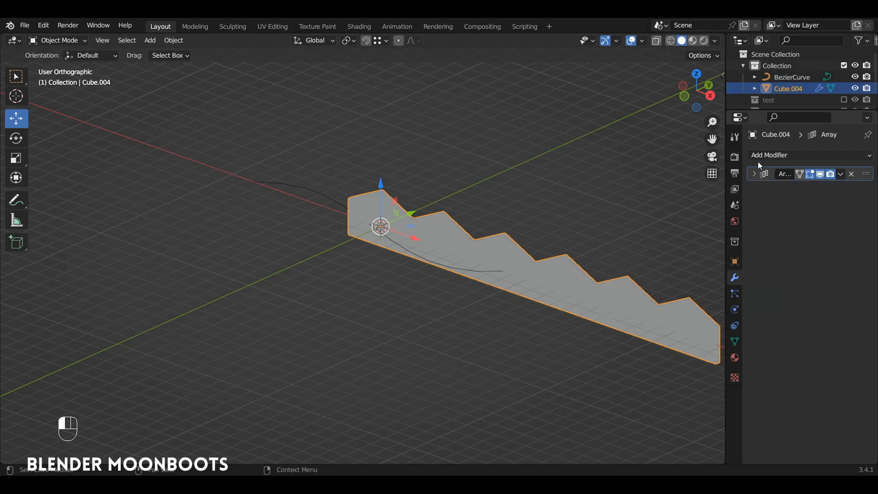
{"action": "left_click", "coordinate": [766, 155]}
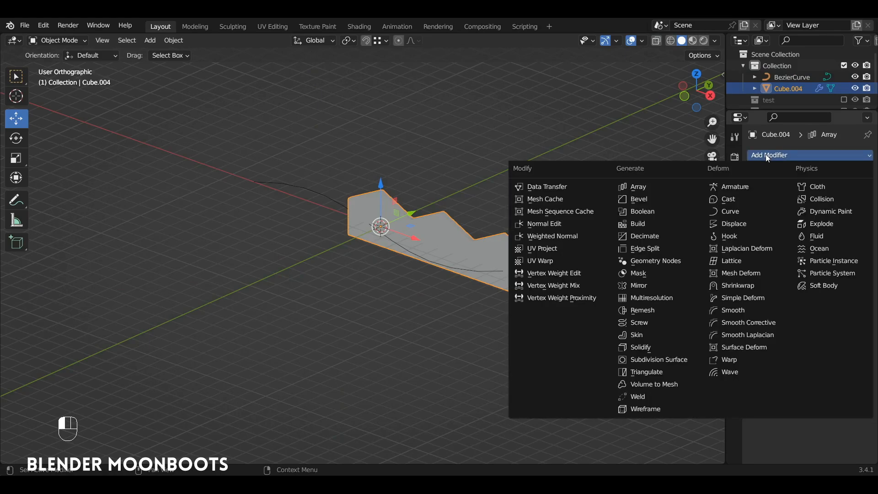
{"action": "left_click", "coordinate": [734, 212]}
{"action": "left_click", "coordinate": [852, 206]}
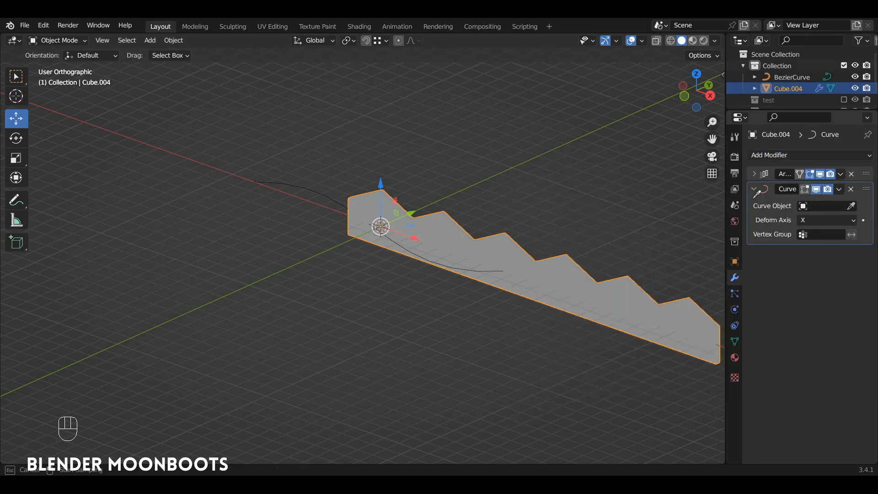
{"action": "left_click", "coordinate": [342, 198]}
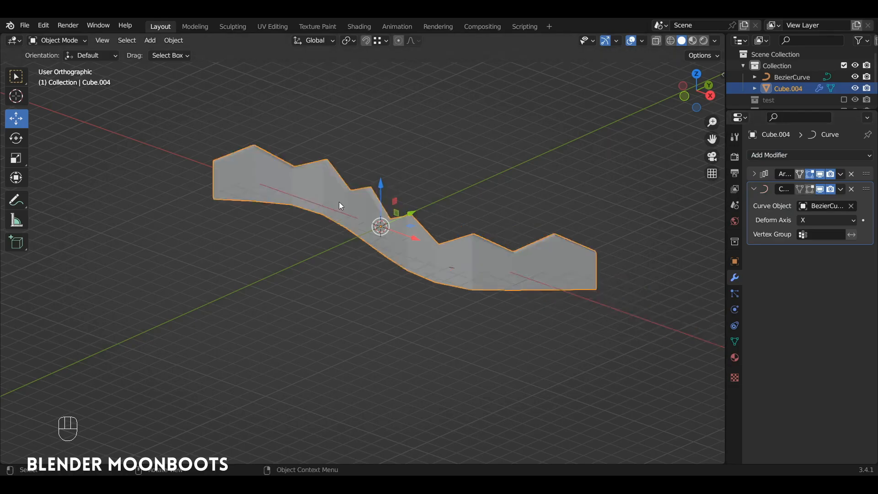
{"action": "left_click_drag", "start_coordinate": [371, 213], "coordinate": [237, 165], "text": "alt"}
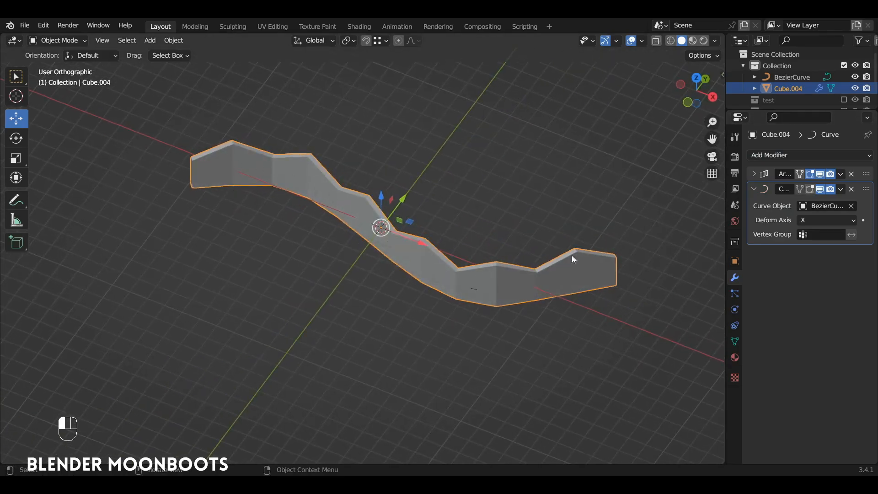
- Apply Shade Smooth to the curved panel and examine its shading from both sides
{"action": "left_click_drag", "start_coordinate": [573, 259], "coordinate": [524, 229], "text": "alt"}
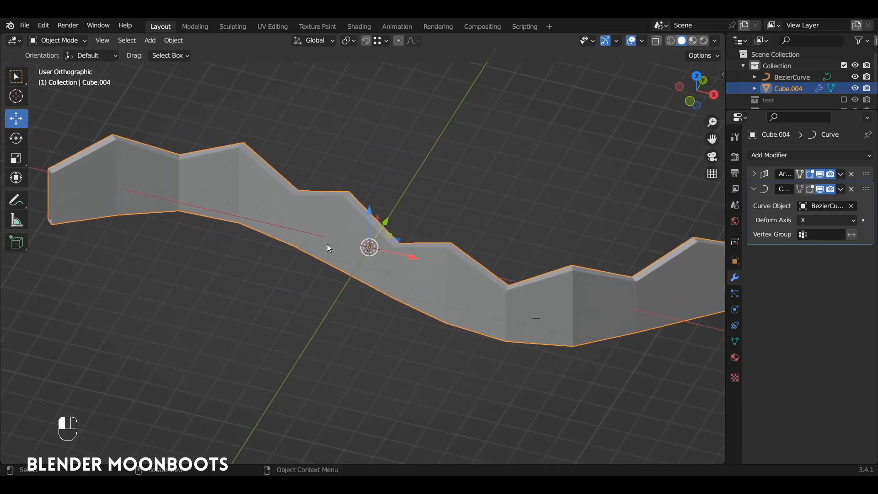
{"action": "right_click", "coordinate": [257, 208]}
{"action": "left_click", "coordinate": [249, 204]}
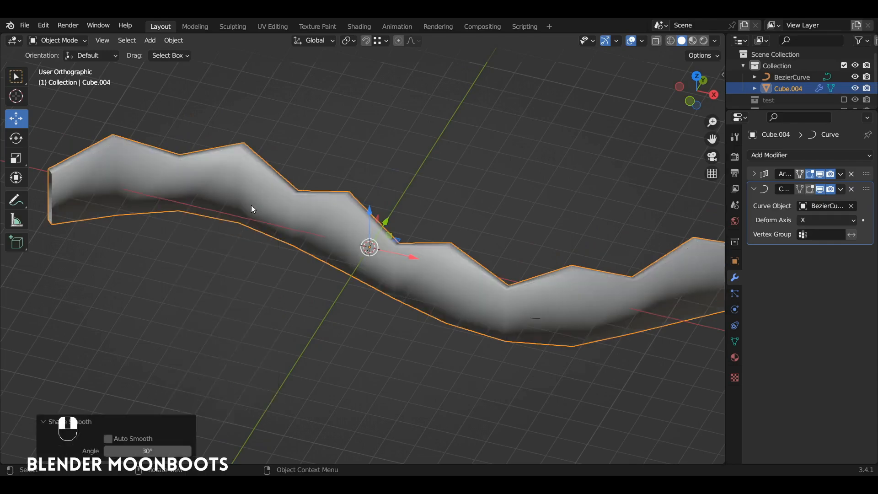
{"action": "mouse_move", "coordinate": [285, 227]}
{"action": "left_mouse_down", "text": "alt"}
{"action": "mouse_move", "coordinate": [306, 179]}
{"action": "mouse_move", "coordinate": [290, 235]}
{"action": "mouse_move", "coordinate": [304, 222]}
{"action": "mouse_move", "coordinate": [328, 129]}
{"action": "mouse_move", "coordinate": [322, 163]}
{"action": "mouse_move", "coordinate": [252, 231]}
{"action": "left_mouse_up", "text": "alt"}
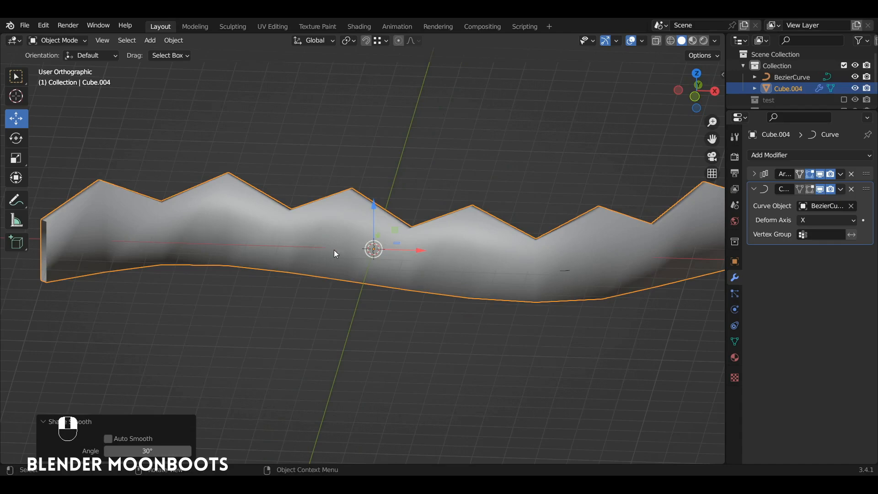
{"action": "left_click_drag", "start_coordinate": [447, 271], "coordinate": [402, 206], "text": "alt"}
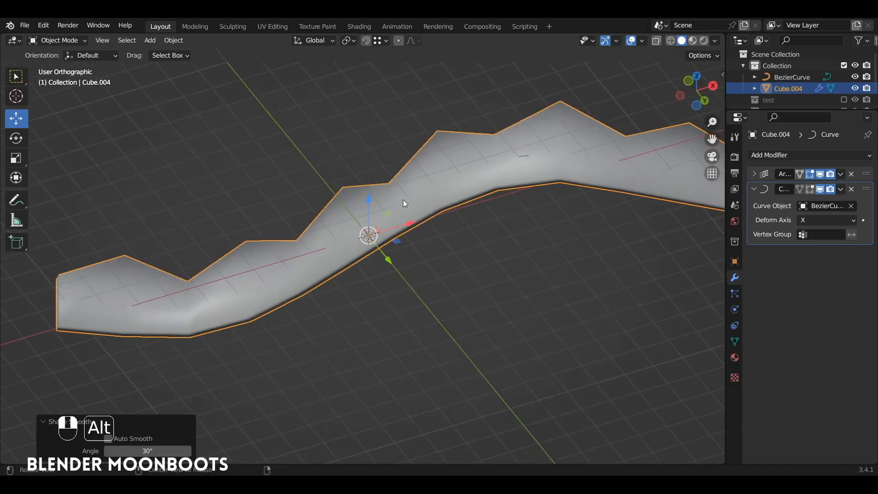
{"action": "left_click_drag", "start_coordinate": [403, 200], "coordinate": [404, 311], "text": "alt"}
{"action": "left_click_drag", "start_coordinate": [398, 243], "coordinate": [412, 319], "text": "alt"}
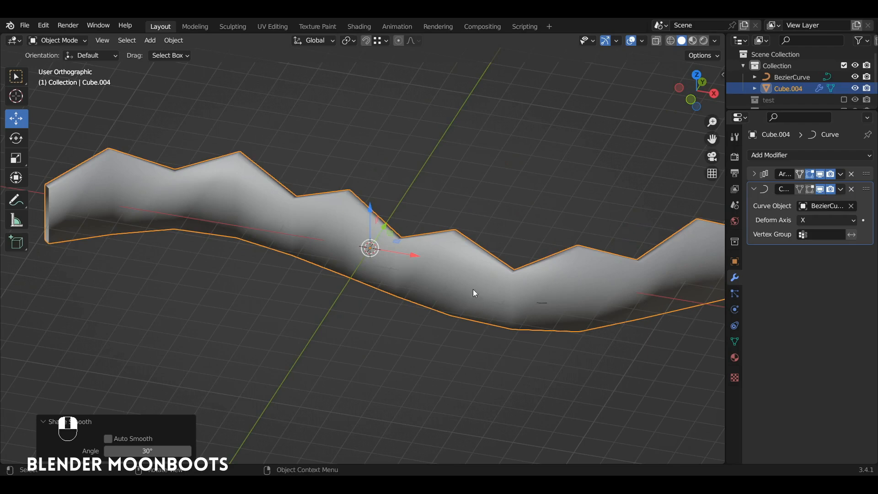
- Enable Auto Smooth for the curved panel's normals with the angle at 30°
{"action": "left_click", "coordinate": [735, 342]}
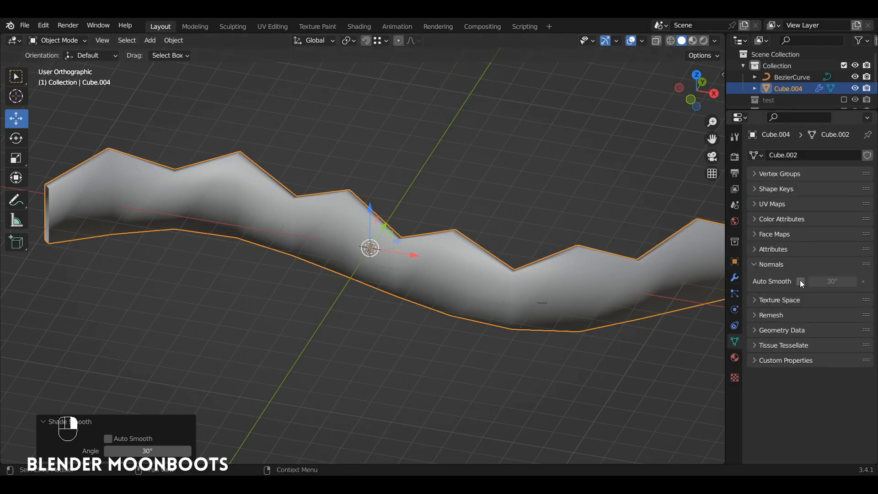
{"action": "left_click", "coordinate": [802, 281]}
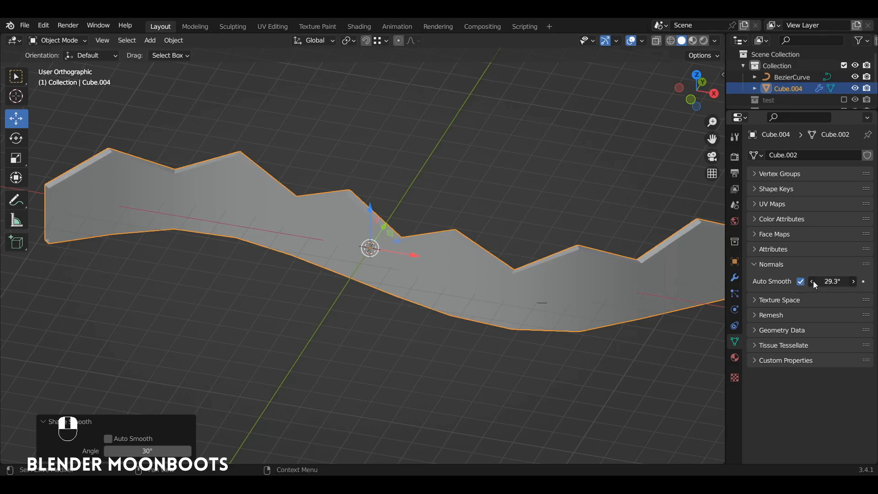
{"action": "left_click_drag", "start_coordinate": [814, 281], "coordinate": [818, 282], "text": "ctrl"}
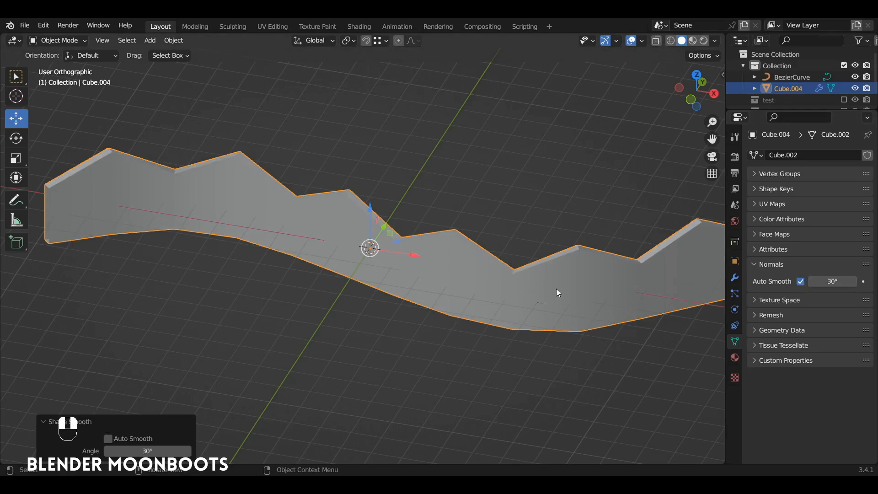
{"action": "mouse_move", "coordinate": [524, 291]}
{"action": "middle_mouse_down", "text": "alt"}
{"action": "mouse_move", "coordinate": [541, 210]}
{"action": "mouse_move", "coordinate": [514, 246]}
{"action": "mouse_move", "coordinate": [469, 273]}
{"action": "mouse_move", "coordinate": [436, 267]}
{"action": "mouse_move", "coordinate": [350, 290]}
{"action": "mouse_move", "coordinate": [566, 292]}
{"action": "mouse_move", "coordinate": [502, 300]}
{"action": "middle_mouse_up", "text": "alt"}
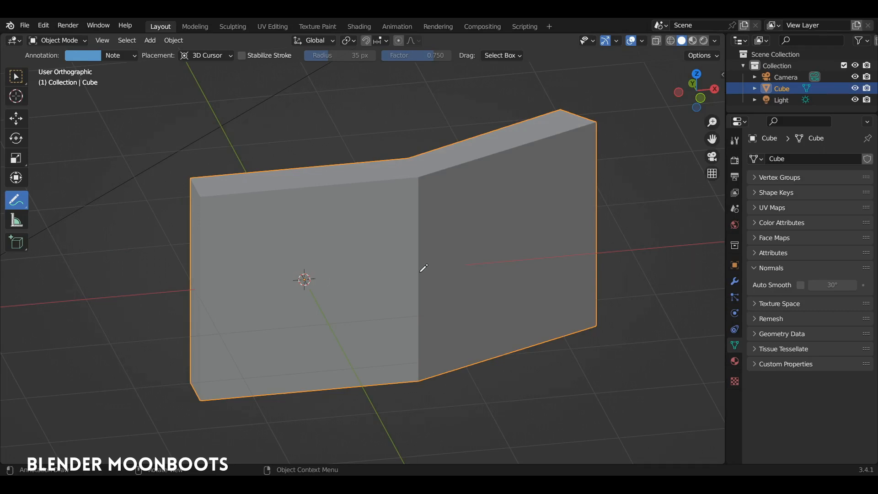
- Annotate a line across both front faces of the bent panel and apply Shade Smooth to it
{"action": "mouse_move", "coordinate": [299, 293]}
{"action": "left_mouse_down"}
{"action": "mouse_move", "coordinate": [418, 286]}
{"action": "mouse_move", "coordinate": [545, 248]}
{"action": "left_mouse_up"}
{"action": "right_click", "coordinate": [507, 199]}
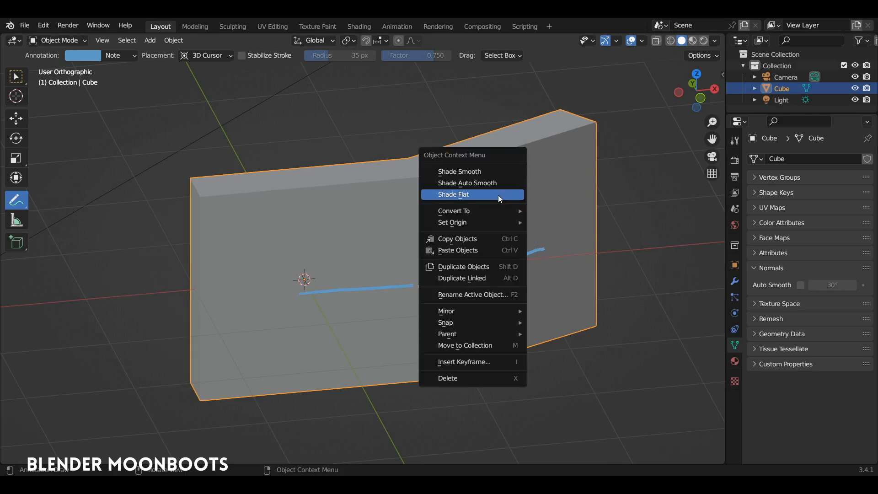
{"action": "left_click", "coordinate": [485, 172]}
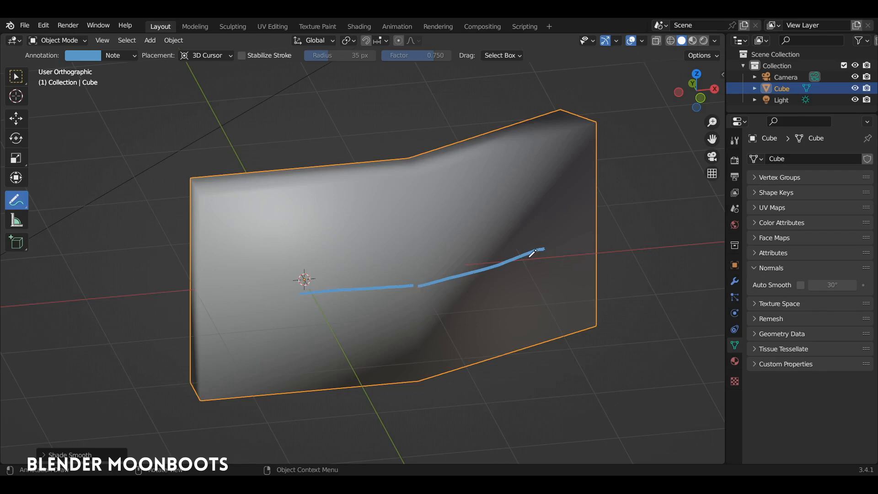
- Annotate a vertical stroke running over the right-hand face's edges and extend the horizontal line into an arrow past its end
{"action": "mouse_move", "coordinate": [462, 126]}
{"action": "left_mouse_down"}
{"action": "mouse_move", "coordinate": [514, 144]}
{"action": "mouse_move", "coordinate": [514, 358]}
{"action": "mouse_move", "coordinate": [466, 336]}
{"action": "left_mouse_up"}
{"action": "mouse_move", "coordinate": [543, 250]}
{"action": "left_mouse_down"}
{"action": "mouse_move", "coordinate": [611, 233]}
{"action": "mouse_move", "coordinate": [569, 209]}
{"action": "left_mouse_up"}
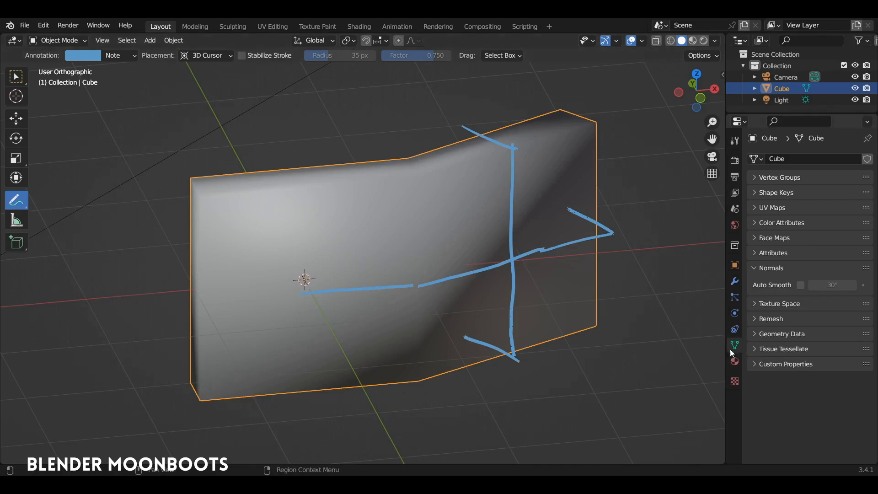
- Enable Auto Smooth for the bent panel's normals and raise its angle to 48.3°
{"action": "left_click", "coordinate": [802, 285]}
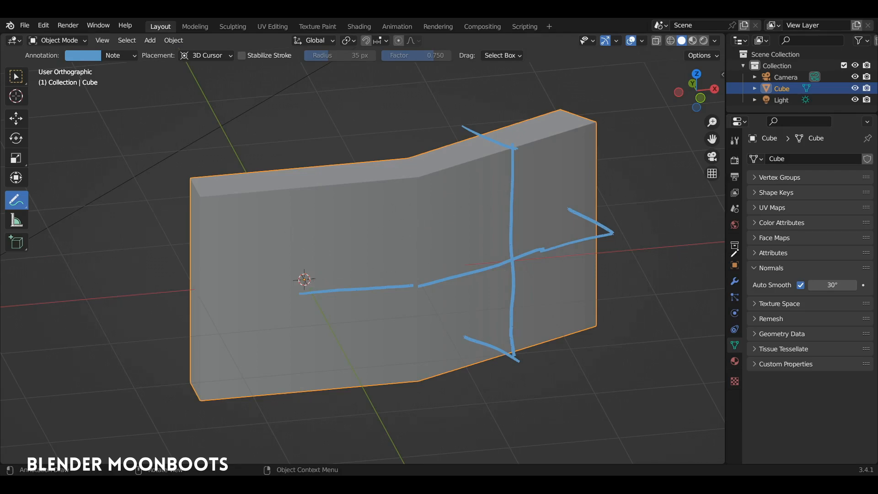
{"action": "mouse_move", "coordinate": [832, 285]}
{"action": "left_mouse_down"}
{"action": "mouse_move", "coordinate": [756, 286]}
{"action": "mouse_move", "coordinate": [803, 290]}
{"action": "left_mouse_up"}
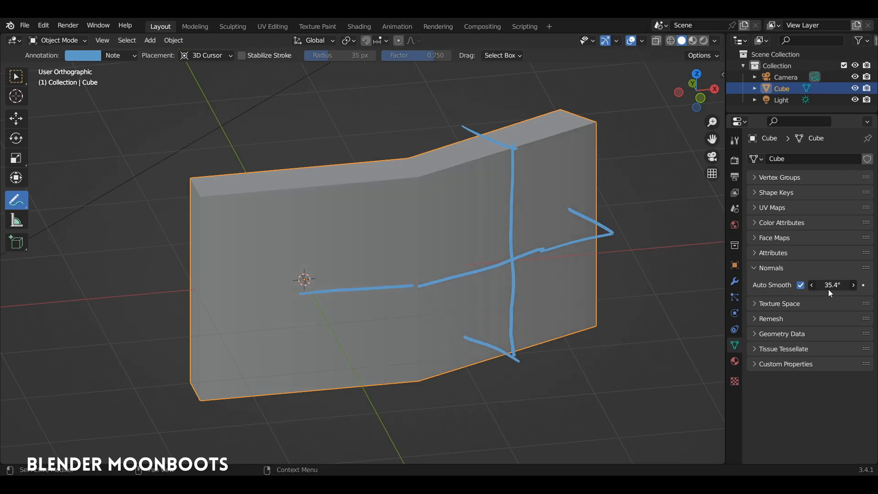
{"action": "left_click_drag", "start_coordinate": [859, 290], "coordinate": [867, 287]}
{"action": "left_click_drag", "start_coordinate": [811, 285], "coordinate": [839, 286]}
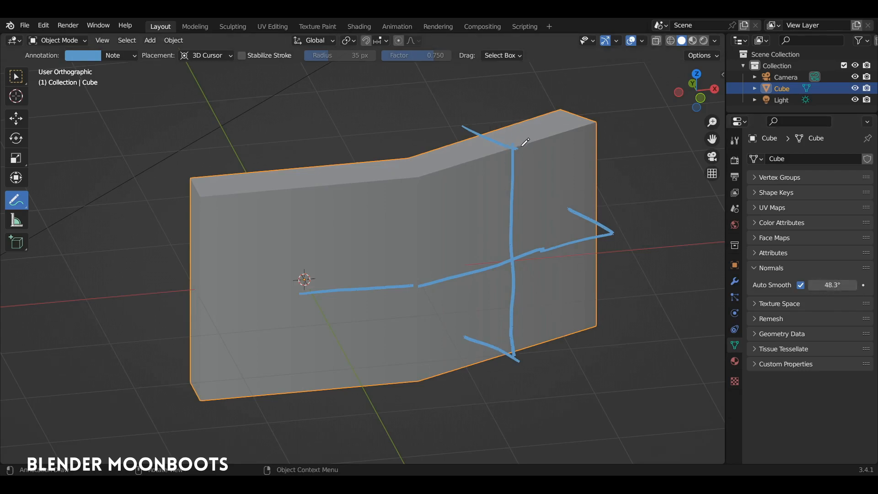
- Set the bent panel's Auto Smooth angle to 91° to compare the shading, and return it to 30°
{"action": "left_click", "coordinate": [836, 285]}
{"action": "type", "text": "9"}
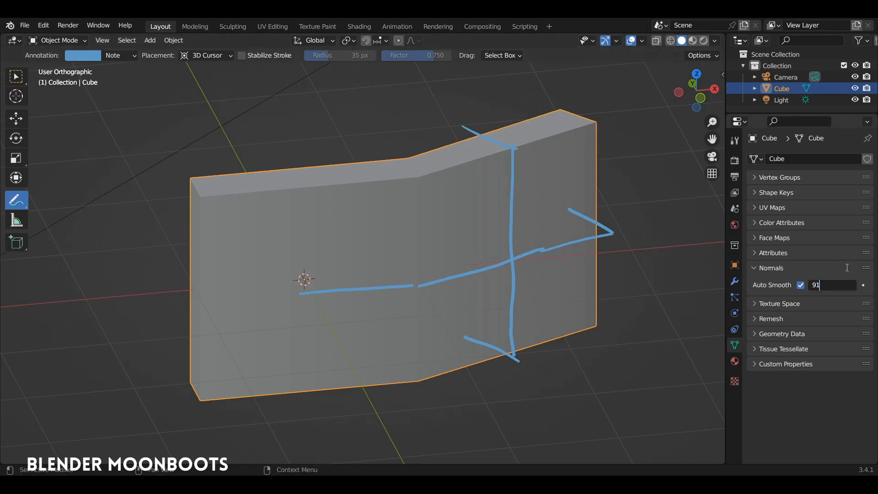
{"action": "type", "text": "1"}
{"action": "key", "text": "Return"}
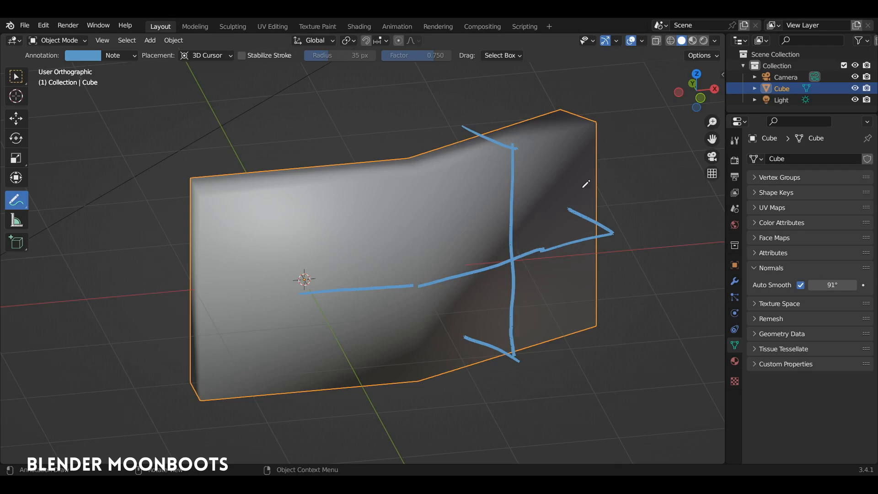
{"action": "left_click_drag", "start_coordinate": [811, 286], "coordinate": [712, 281]}
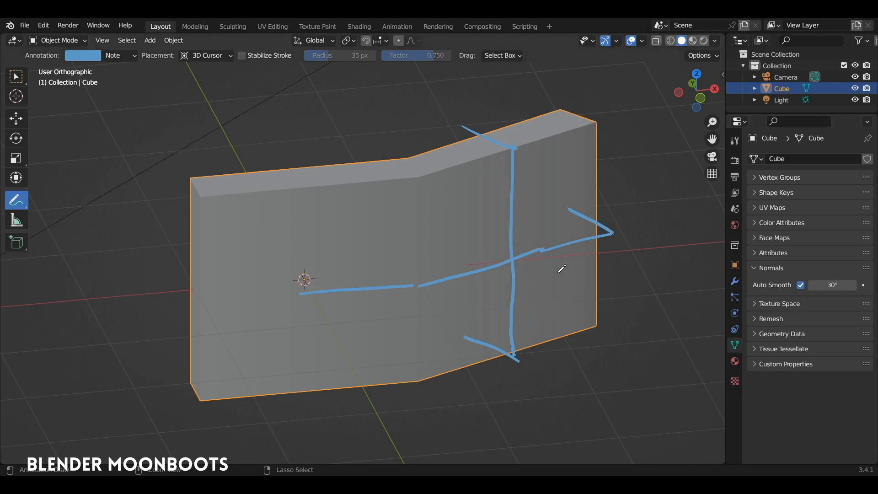
{"action": "mouse_move", "coordinate": [465, 128]}
{"action": "left_mouse_down", "text": "ctrl"}
{"action": "mouse_move", "coordinate": [598, 231]}
{"action": "mouse_move", "coordinate": [388, 310]}
{"action": "left_mouse_up", "text": "ctrl"}
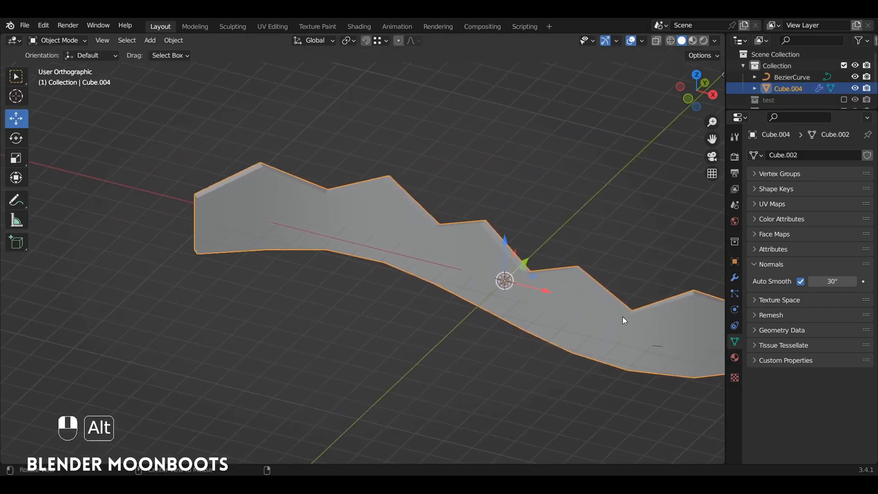
- Add a Subdivision Surface modifier to the curved fence panel array below its Array and Curve modifiers
{"action": "middle_click_drag", "start_coordinate": [622, 317], "coordinate": [564, 232], "text": "alt"}
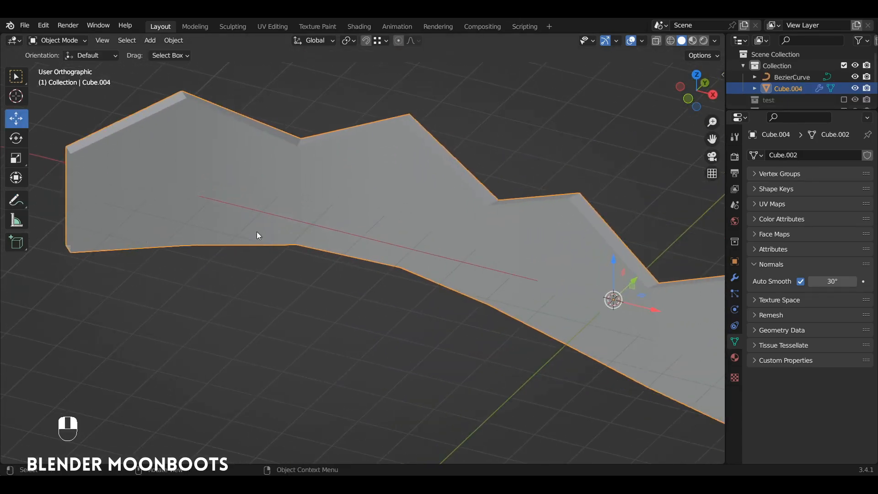
{"action": "middle_click_drag", "start_coordinate": [300, 186], "coordinate": [288, 171], "text": "alt"}
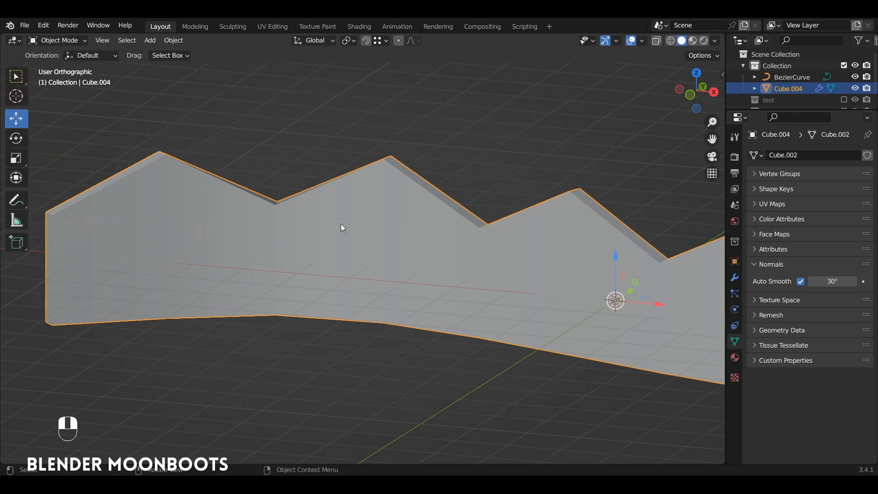
{"action": "middle_click_drag", "start_coordinate": [341, 224], "coordinate": [313, 247], "text": "alt"}
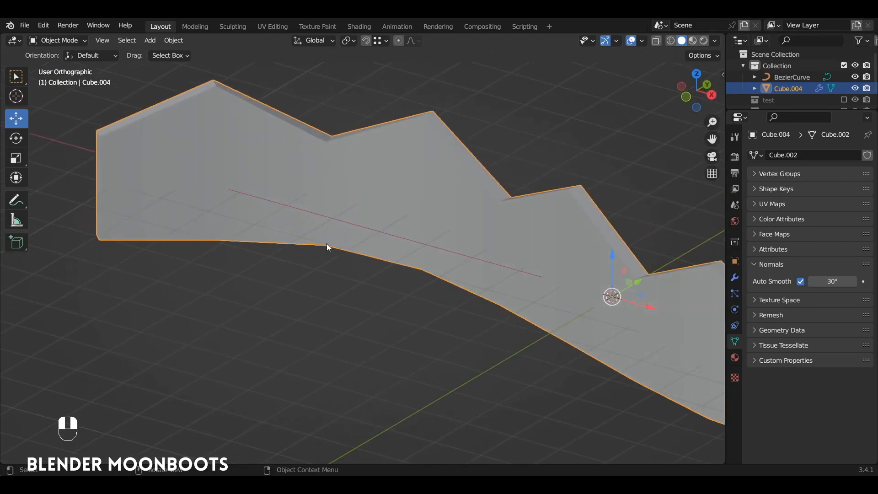
{"action": "left_click_drag", "start_coordinate": [505, 322], "coordinate": [421, 273], "text": "alt+shift"}
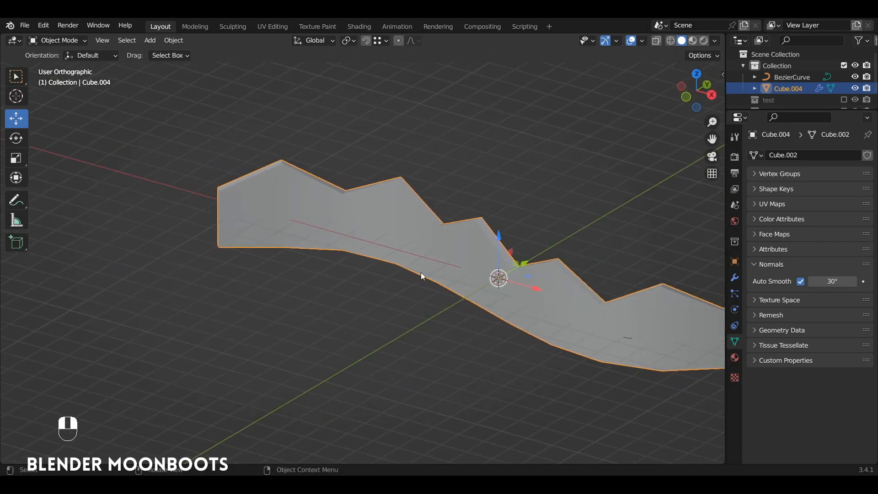
{"action": "left_click_drag", "start_coordinate": [500, 308], "coordinate": [519, 341], "text": "alt"}
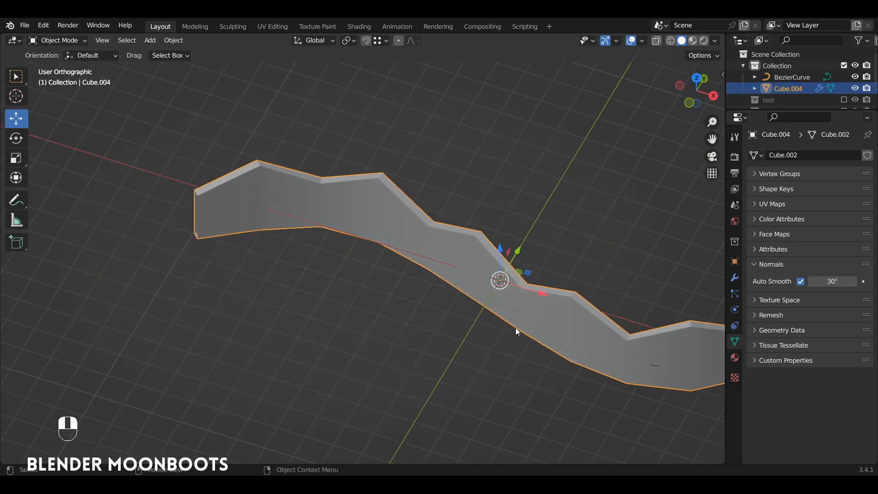
{"action": "left_click_drag", "start_coordinate": [471, 281], "coordinate": [433, 299], "text": "ctrl+alt"}
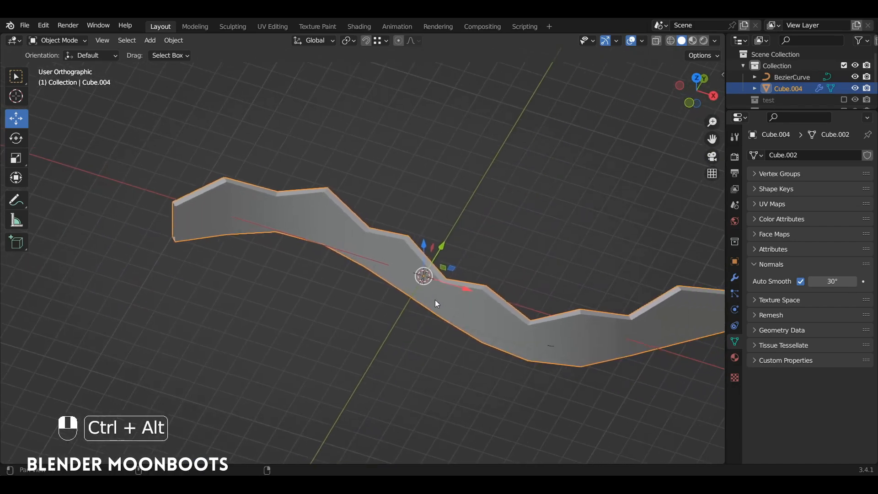
{"action": "left_click", "coordinate": [735, 278]}
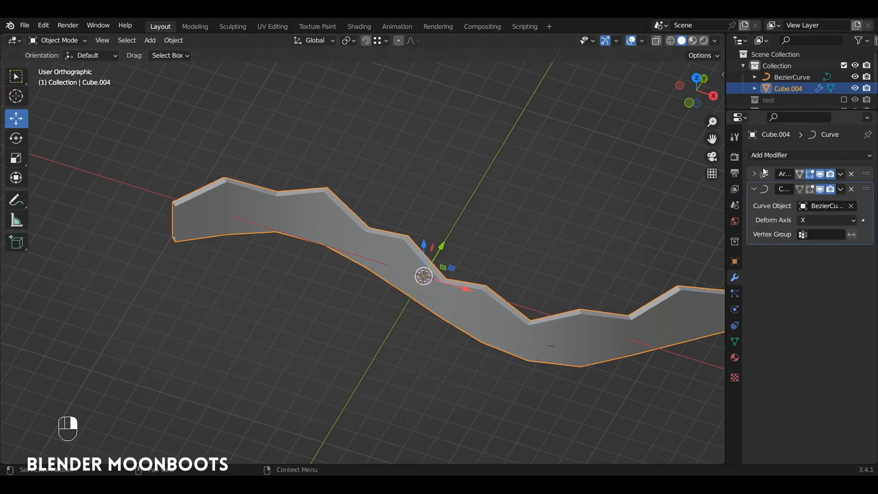
{"action": "left_click", "coordinate": [767, 155]}
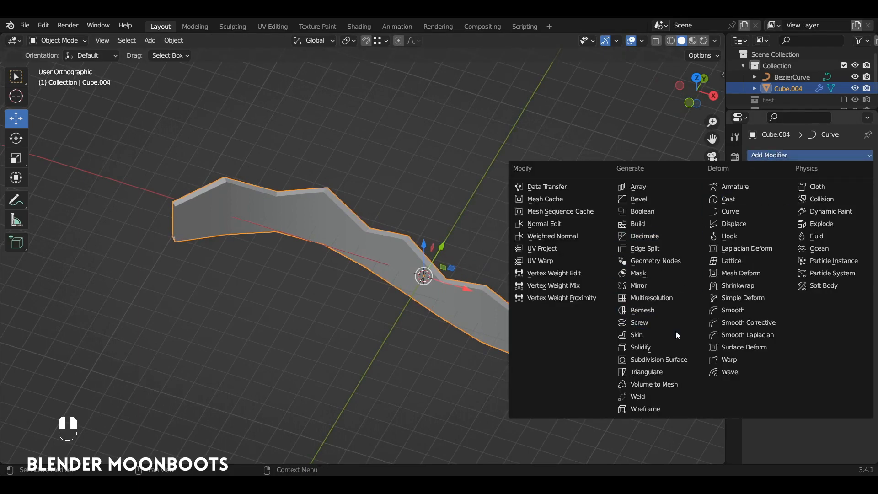
{"action": "left_click", "coordinate": [698, 360]}
{"action": "middle_click_drag", "start_coordinate": [643, 353], "coordinate": [487, 270], "text": "alt"}
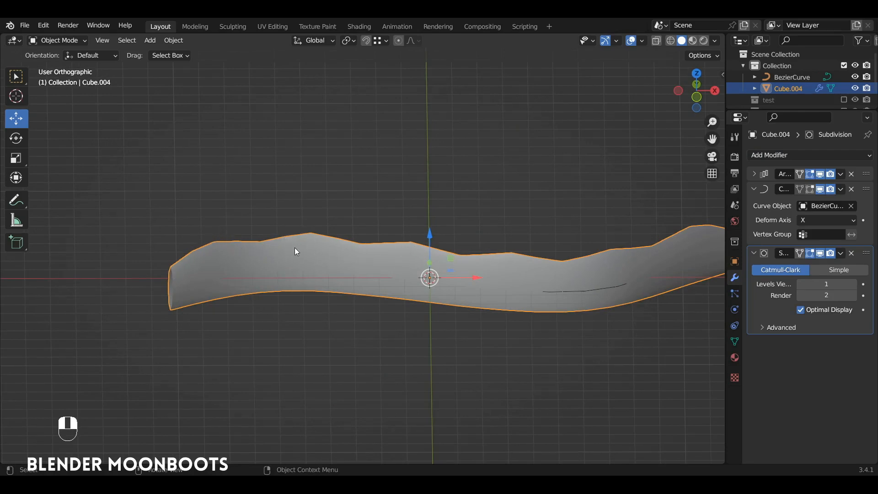
- Bevel the fence panel's long lower and sloped upper edges on both sides with 2 segments and a width of 0.0569 m
{"action": "key", "text": "Tab"}
{"action": "key", "text": "Tab"}
{"action": "middle_click_drag", "start_coordinate": [448, 246], "coordinate": [411, 197]}
{"action": "key", "text": "Tab"}
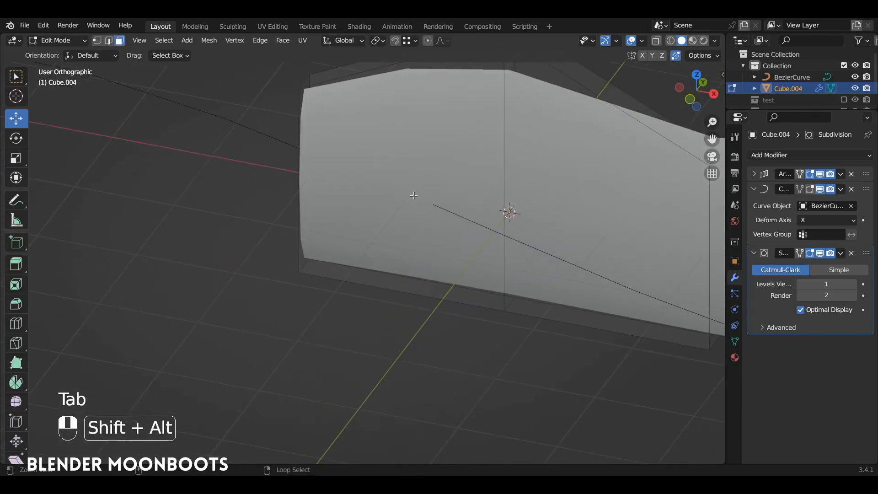
{"action": "left_click", "coordinate": [392, 287]}
{"action": "key", "text": "2"}
{"action": "left_click", "coordinate": [393, 288]}
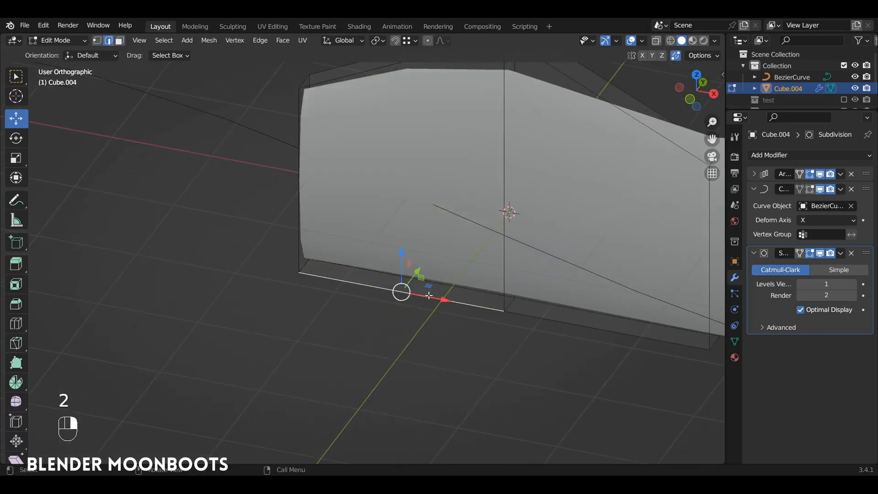
{"action": "left_click", "coordinate": [608, 328], "text": "shift"}
{"action": "middle_click_drag", "start_coordinate": [608, 328], "coordinate": [476, 334], "text": "alt"}
{"action": "left_click", "coordinate": [476, 334], "text": "shift"}
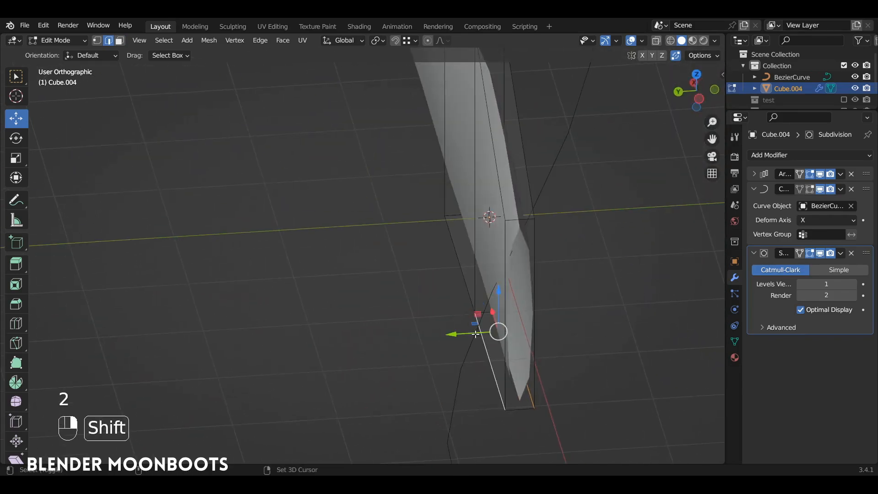
{"action": "left_click", "coordinate": [459, 286], "text": "shift"}
{"action": "middle_click_drag", "start_coordinate": [458, 286], "coordinate": [390, 230], "text": "alt"}
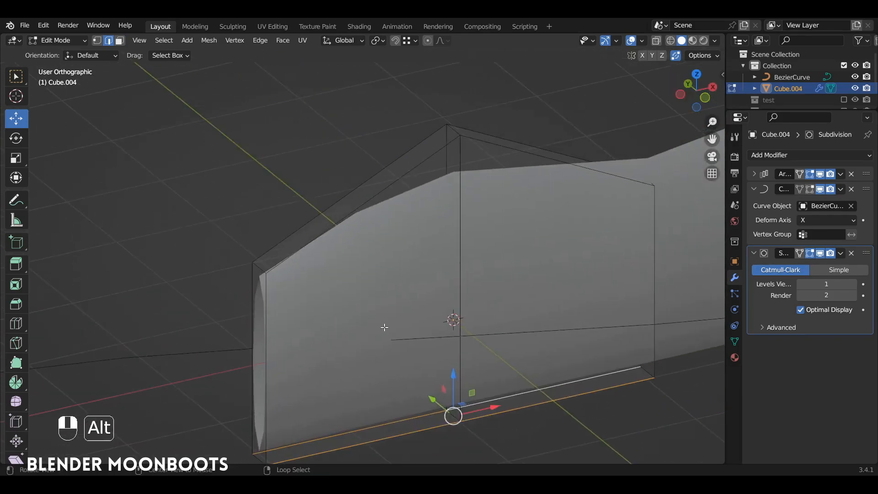
{"action": "left_click", "coordinate": [392, 184], "text": "alt+shift"}
{"action": "left_click", "coordinate": [369, 168], "text": "alt+shift"}
{"action": "middle_click_drag", "start_coordinate": [419, 173], "coordinate": [329, 185], "text": "alt"}
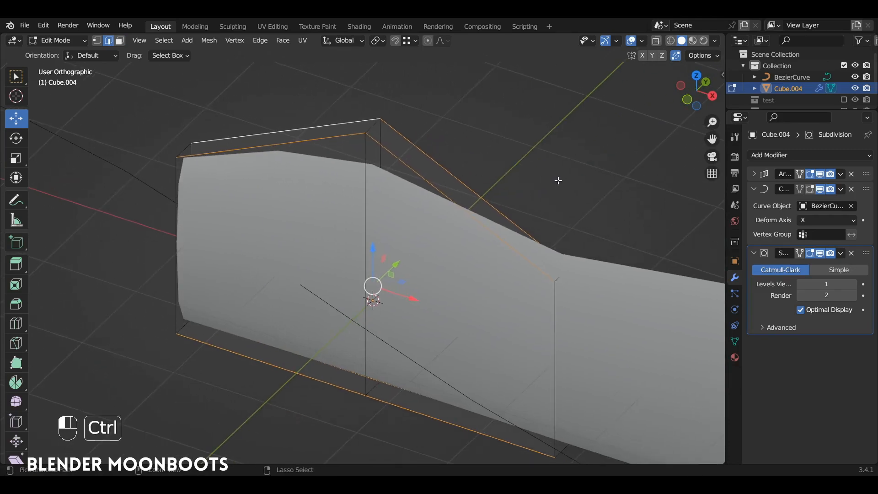
{"action": "key", "text": "ctrl+b"}
{"action": "scroll", "coordinate": [570, 191], "scroll_direction": "up", "scroll_amount": 1}
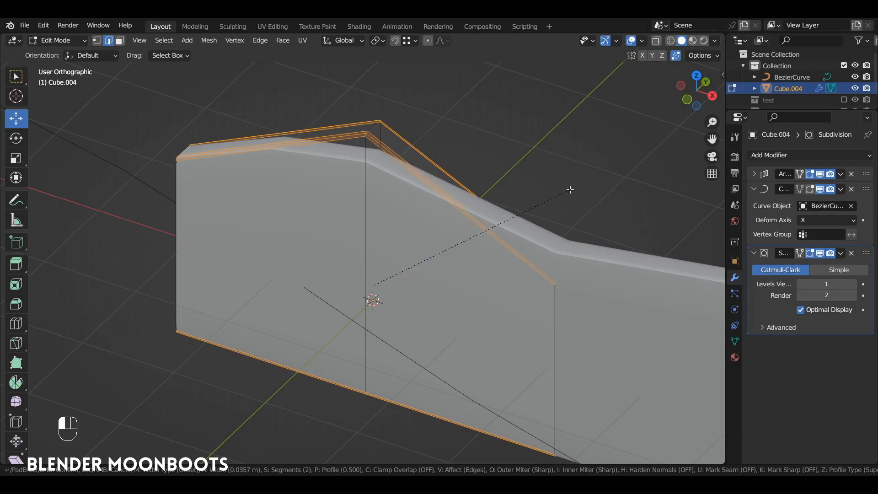
{"action": "left_click", "coordinate": [572, 189]}
- Examine the subdivided fence's bevelled edges and peaks in Edit Mode and Object Mode from several angles
{"action": "middle_click_drag", "start_coordinate": [573, 189], "coordinate": [392, 191]}
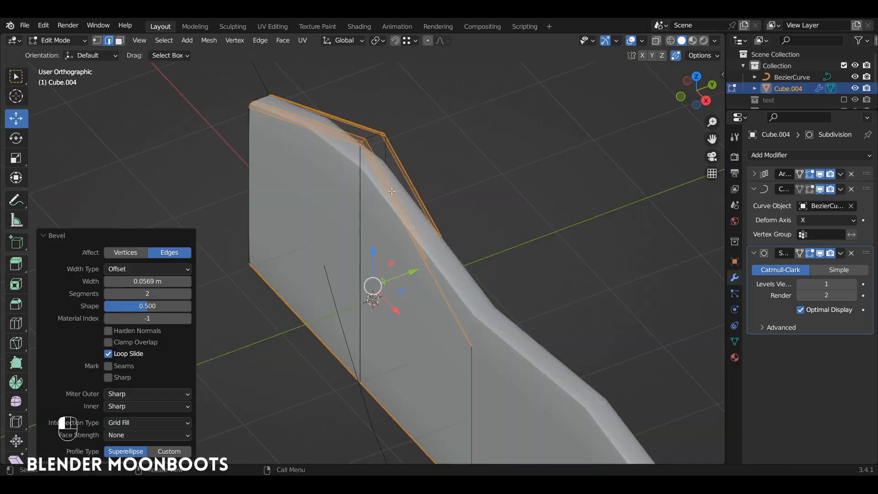
{"action": "left_click_drag", "start_coordinate": [380, 222], "coordinate": [445, 238], "text": "alt"}
{"action": "key", "text": "Tab"}
{"action": "left_click_drag", "start_coordinate": [445, 239], "coordinate": [627, 248], "text": "alt+shift"}
{"action": "left_click_drag", "start_coordinate": [626, 248], "coordinate": [677, 275], "text": "ctrl+alt"}
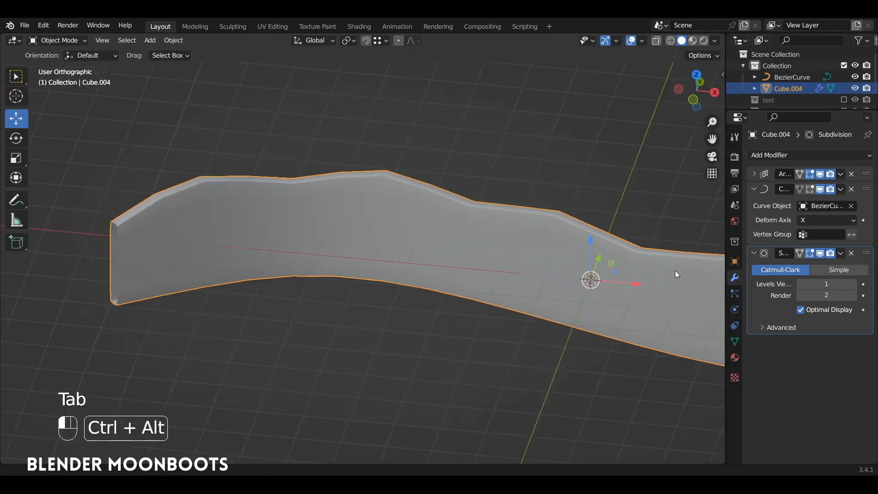
{"action": "left_click_drag", "start_coordinate": [261, 177], "coordinate": [362, 198], "text": "alt+shift"}
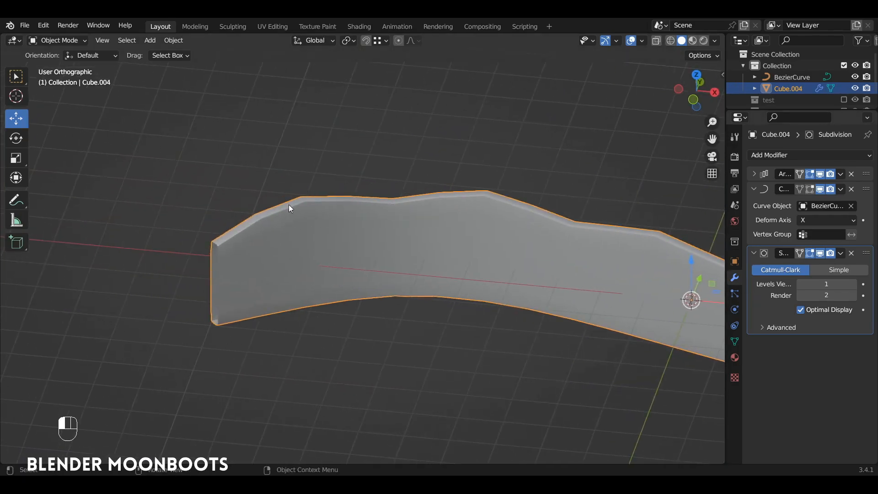
{"action": "left_click_drag", "start_coordinate": [392, 215], "coordinate": [379, 156], "text": "alt"}
{"action": "mouse_move", "coordinate": [379, 156]}
{"action": "left_mouse_down", "text": "alt+shift"}
{"action": "mouse_move", "coordinate": [419, 260]}
{"action": "mouse_move", "coordinate": [439, 248]}
{"action": "mouse_move", "coordinate": [474, 327]}
{"action": "mouse_move", "coordinate": [431, 199]}
{"action": "mouse_move", "coordinate": [306, 229]}
{"action": "mouse_move", "coordinate": [366, 164]}
{"action": "left_mouse_up", "text": "alt+shift"}
- Knife-cut through the panel's peak diagonally from the bevel's inner corner to both sloped outer edges and check the subdivided shape
{"action": "key", "text": "KP_1"}
{"action": "key", "text": "Tab"}
{"action": "left_click_drag", "start_coordinate": [366, 164], "coordinate": [406, 208], "text": "alt+shift"}
{"action": "left_click_drag", "start_coordinate": [406, 208], "coordinate": [390, 150], "text": "ctrl+alt"}
{"action": "left_click_drag", "start_coordinate": [391, 150], "coordinate": [439, 231], "text": "alt+shift"}
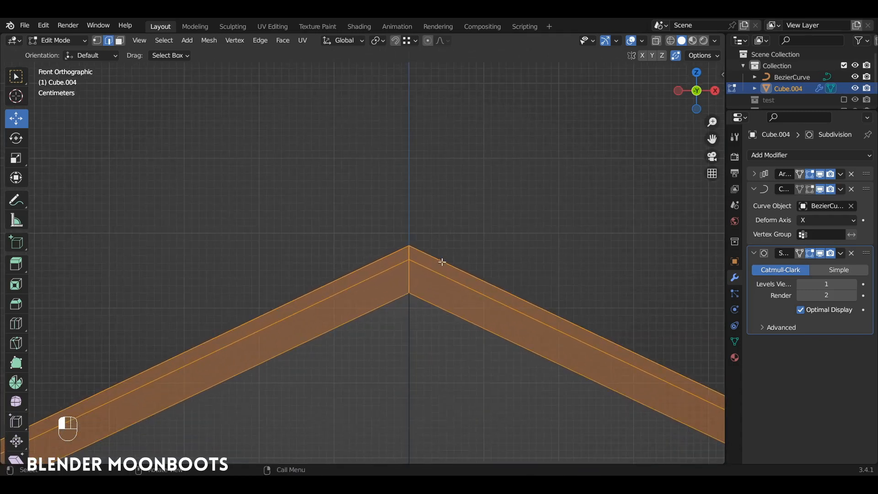
{"action": "key", "text": "k"}
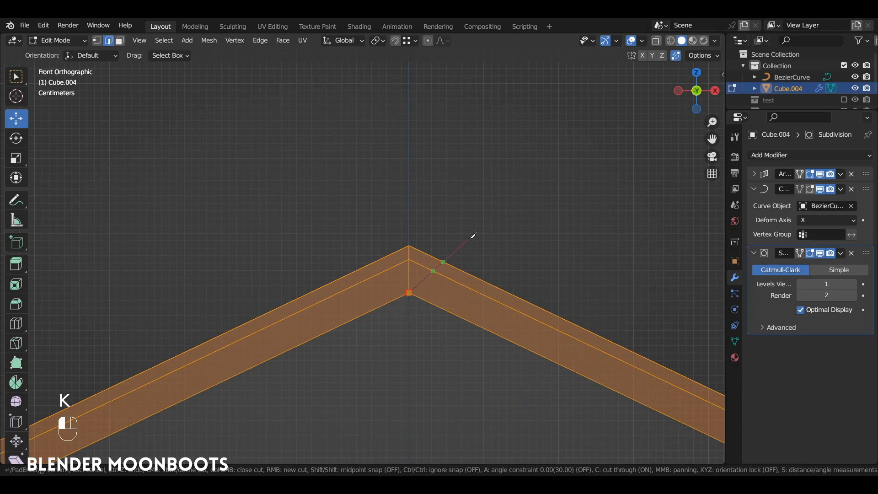
{"action": "key", "text": "Return"}
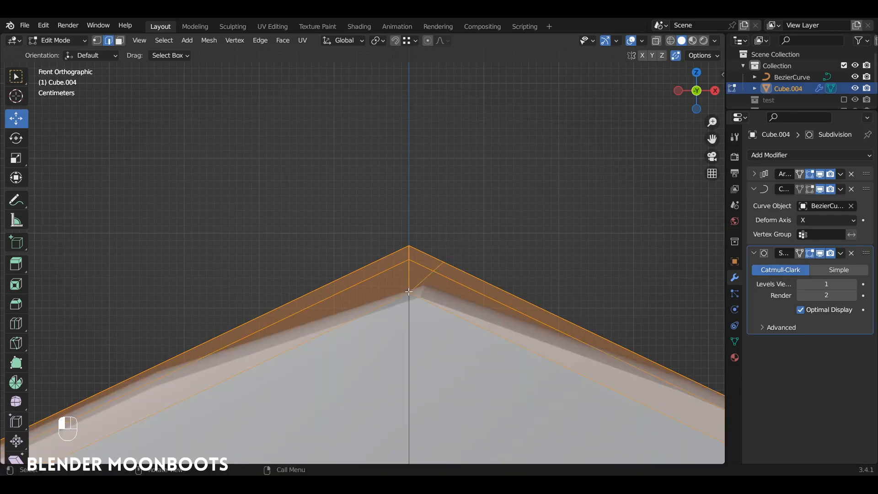
{"action": "key", "text": "k"}
{"action": "key", "text": "c"}
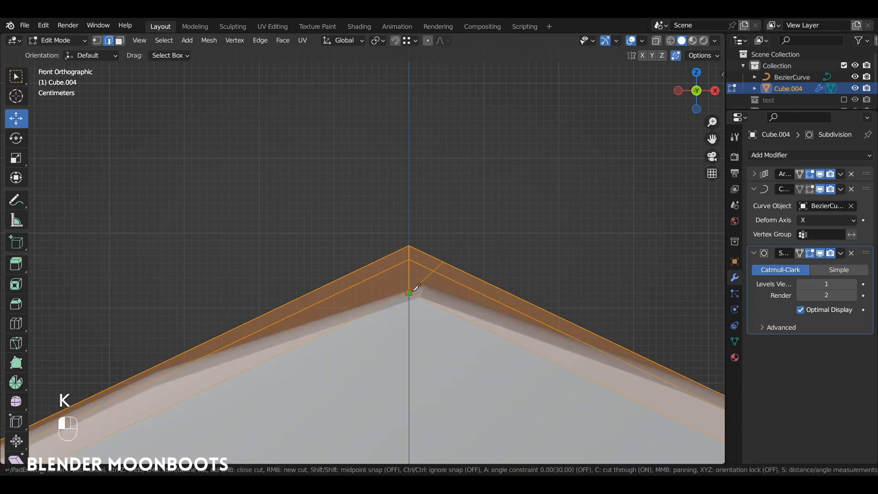
{"action": "key", "text": "Return"}
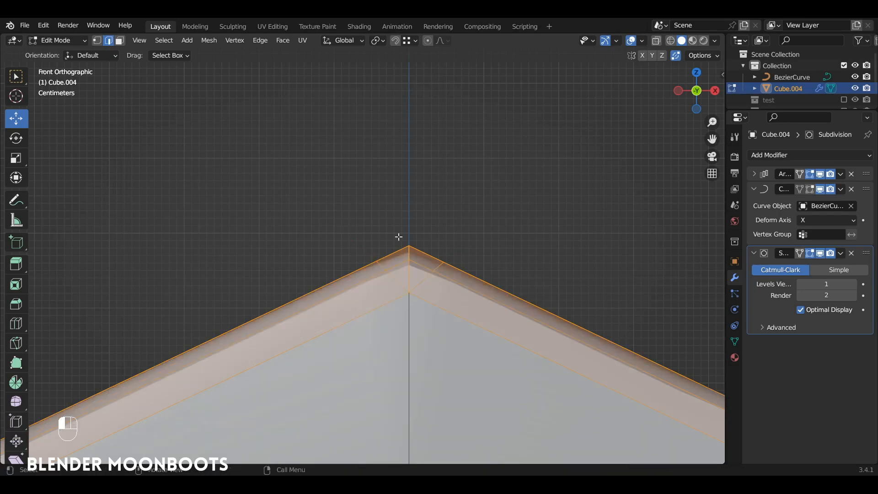
{"action": "left_click_drag", "start_coordinate": [417, 276], "coordinate": [387, 301], "text": "alt"}
{"action": "left_click_drag", "start_coordinate": [387, 300], "coordinate": [372, 291], "text": "alt+shift"}
{"action": "key", "text": "Tab"}
- Add a loop cut across the panel's front below the sloped top, slid upward to a factor of -0.629
{"action": "left_click_drag", "start_coordinate": [373, 291], "coordinate": [325, 277], "text": "alt+shift"}
{"action": "key", "text": "KP_1"}
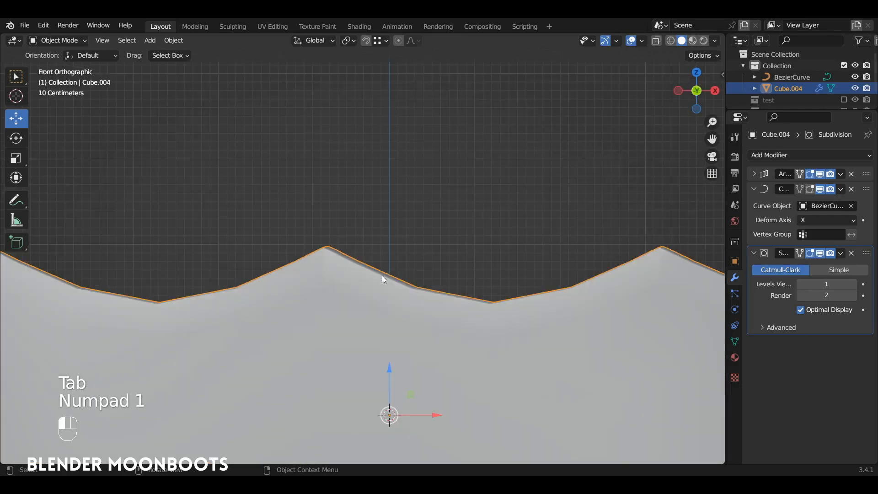
{"action": "left_click_drag", "start_coordinate": [398, 266], "coordinate": [430, 237], "text": "ctrl+alt"}
{"action": "key", "text": "Tab"}
{"action": "key", "text": "ctrl+r"}
{"action": "left_click", "coordinate": [115, 382]}
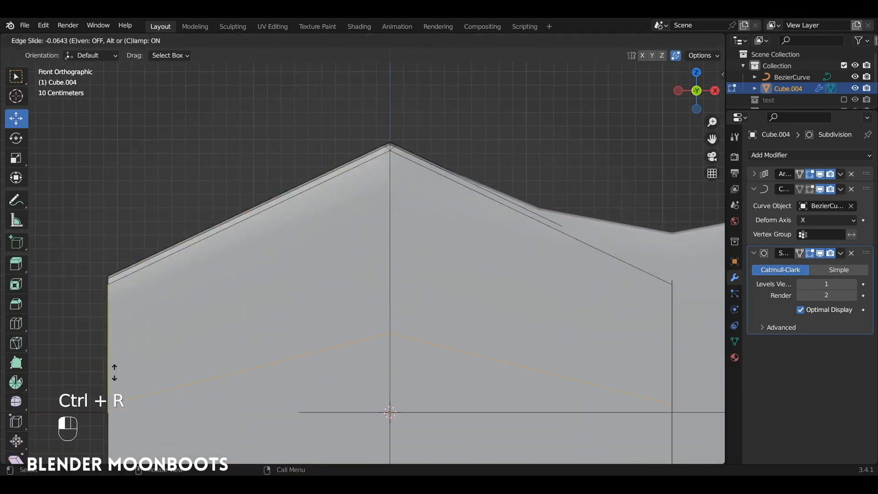
{"action": "left_click", "coordinate": [136, 305]}
- Add a matching loop cut across the panel's opposite face, slid upward to a factor of -0.469
{"action": "left_click_drag", "start_coordinate": [209, 295], "coordinate": [324, 318], "text": "alt"}
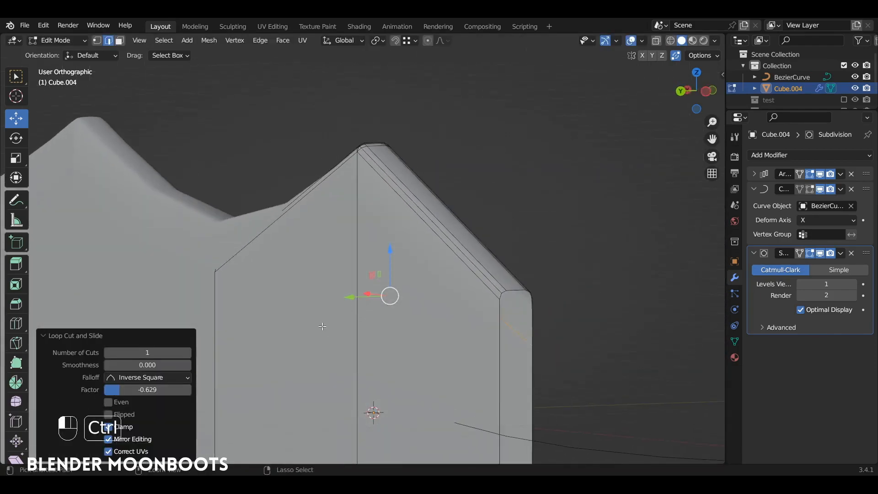
{"action": "key", "text": "ctrl+r"}
{"action": "key", "text": "ctrl+r"}
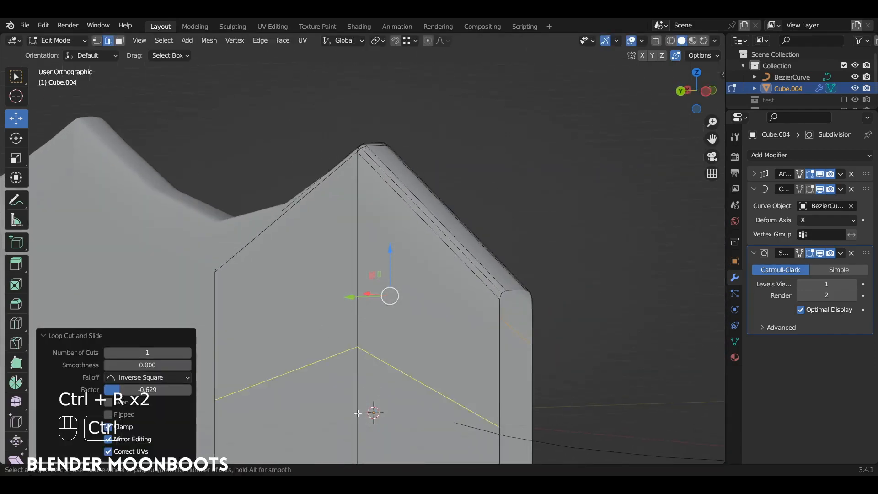
{"action": "left_click", "coordinate": [357, 355]}
{"action": "left_click", "coordinate": [357, 320]}
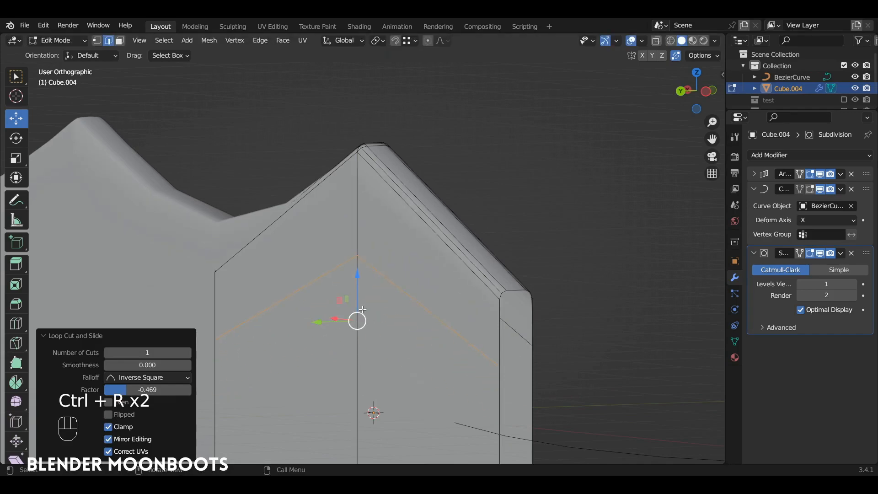
- Slide the opposite face's loop cut up by a factor of -0.298 to align it with the front cut
{"action": "key", "text": "KP_1"}
{"action": "key", "text": "alt+z"}
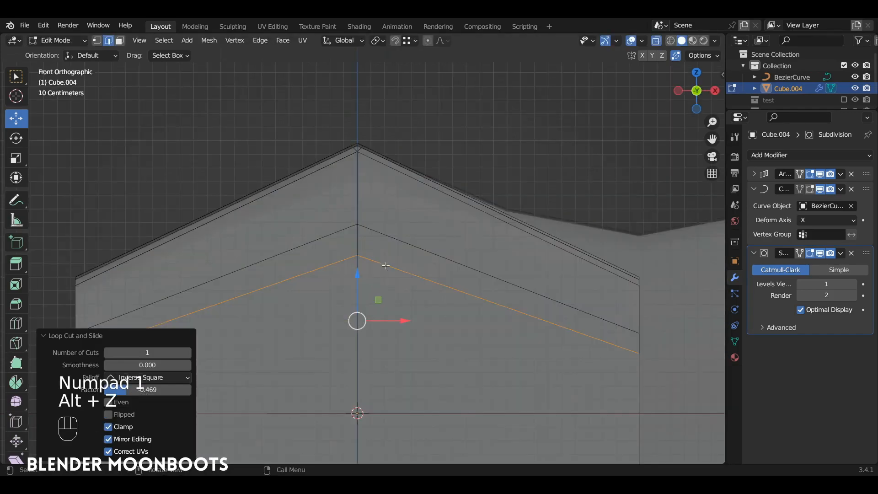
{"action": "key", "text": "g"}
{"action": "key", "text": "g"}
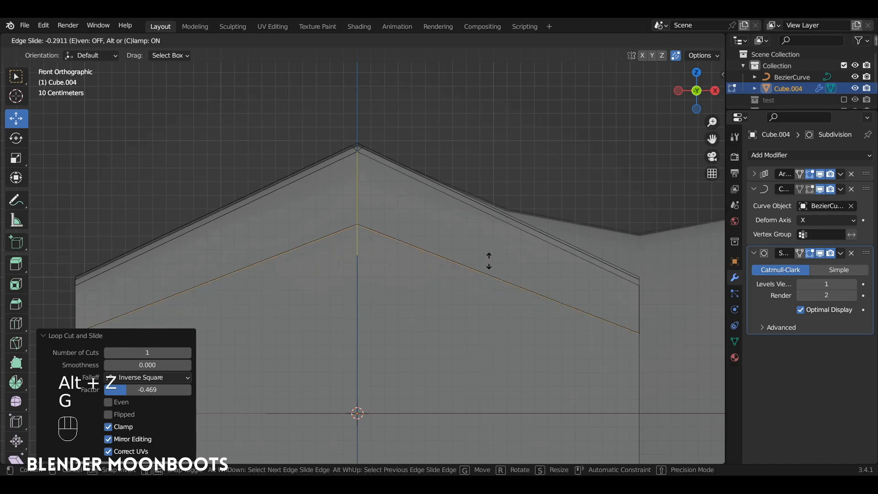
{"action": "left_click", "coordinate": [491, 259]}
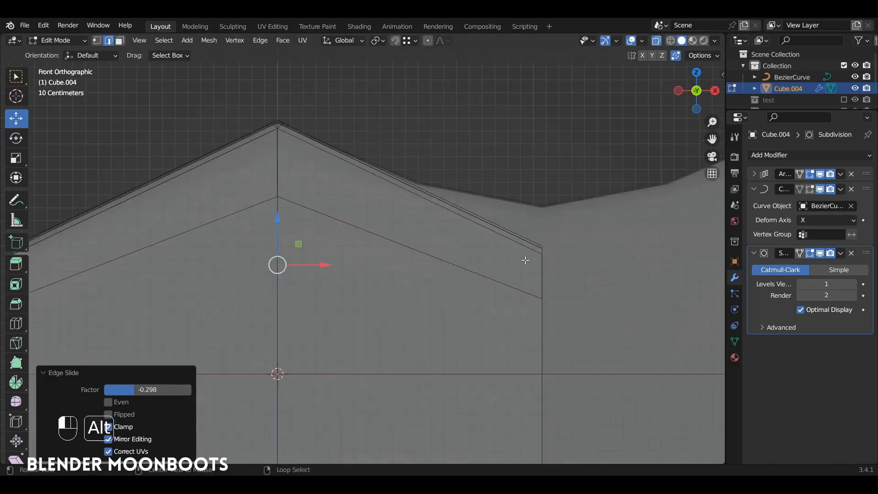
- Add a centred vertical loop cut to each half of the pointed panel
{"action": "key", "text": "ctrl+r"}
{"action": "left_click", "coordinate": [411, 195]}
{"action": "right_click", "coordinate": [407, 193]}
{"action": "left_click_drag", "start_coordinate": [414, 194], "coordinate": [468, 163], "text": "alt+shift"}
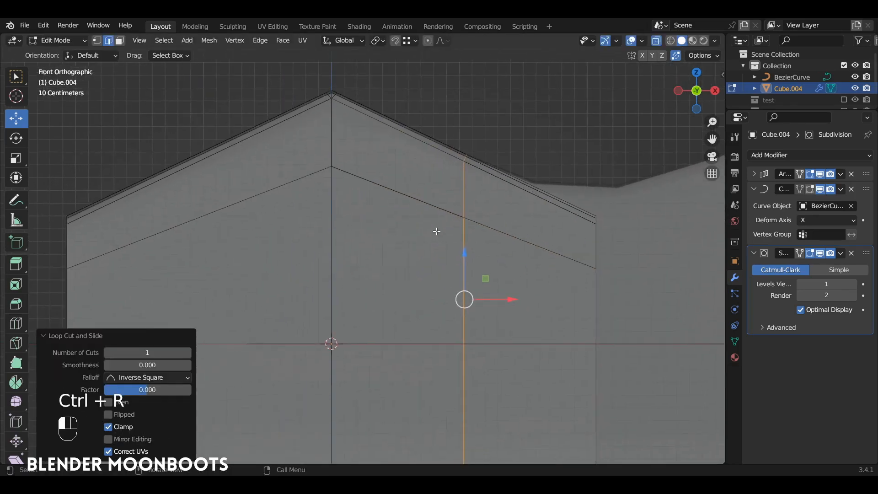
{"action": "key", "text": "ctrl+r"}
{"action": "left_click", "coordinate": [193, 167]}
{"action": "right_click", "coordinate": [192, 168]}
{"action": "left_click_drag", "start_coordinate": [352, 187], "coordinate": [302, 194], "text": "alt+shift"}
- Knife-cut through the panel's right half from the bevel's outer corner to the intersection of the new loop cuts
{"action": "left_click_drag", "start_coordinate": [516, 188], "coordinate": [433, 201], "text": "alt+shift"}
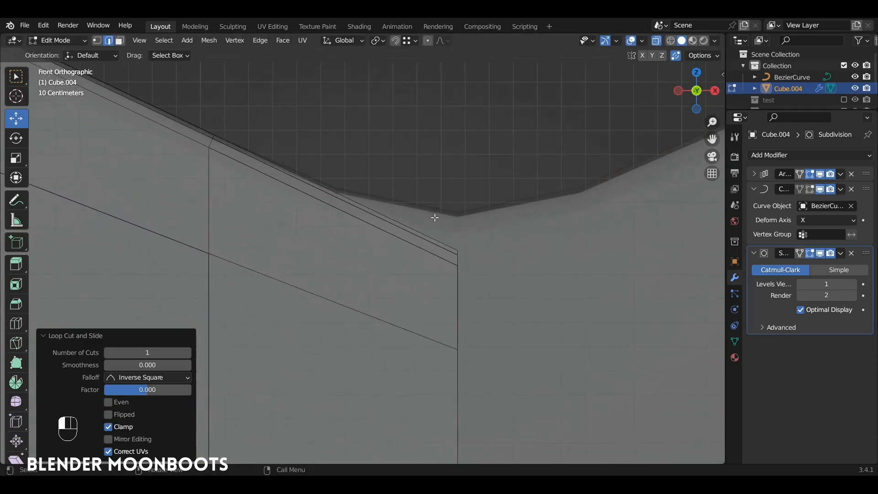
{"action": "key", "text": "k"}
{"action": "key", "text": "c"}
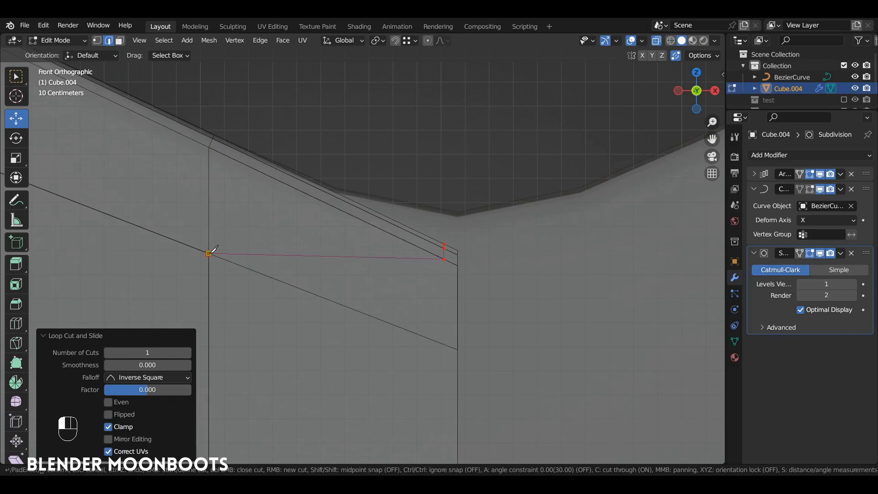
{"action": "key", "text": "Return"}
- Knife-cut through the left half from the bevel's outer corner to the loop-cut intersection and view the fence in Object Mode
{"action": "left_click_drag", "start_coordinate": [217, 246], "coordinate": [578, 287], "text": "ctrl+alt"}
{"action": "left_click_drag", "start_coordinate": [529, 224], "coordinate": [528, 242], "text": "ctrl+alt"}
{"action": "left_click_drag", "start_coordinate": [331, 222], "coordinate": [425, 260], "text": "alt+shift"}
{"action": "left_click_drag", "start_coordinate": [401, 273], "coordinate": [384, 221], "text": "ctrl+alt"}
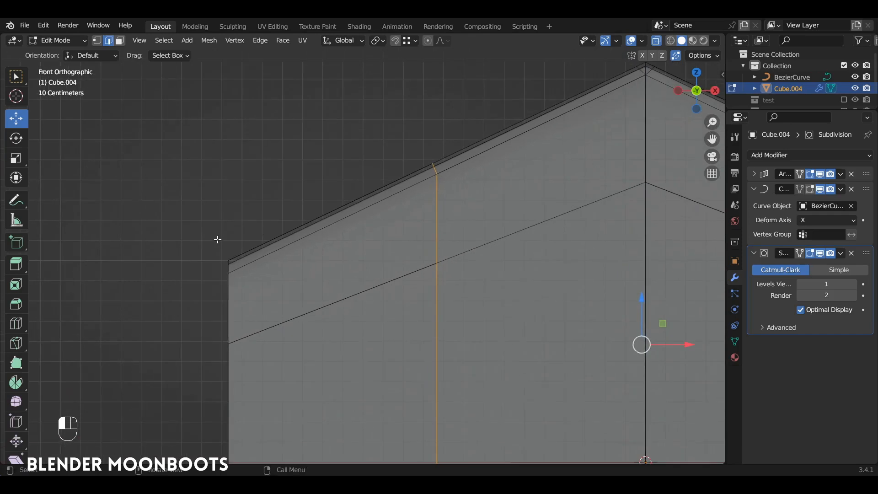
{"action": "key", "text": "k"}
{"action": "key", "text": "c"}
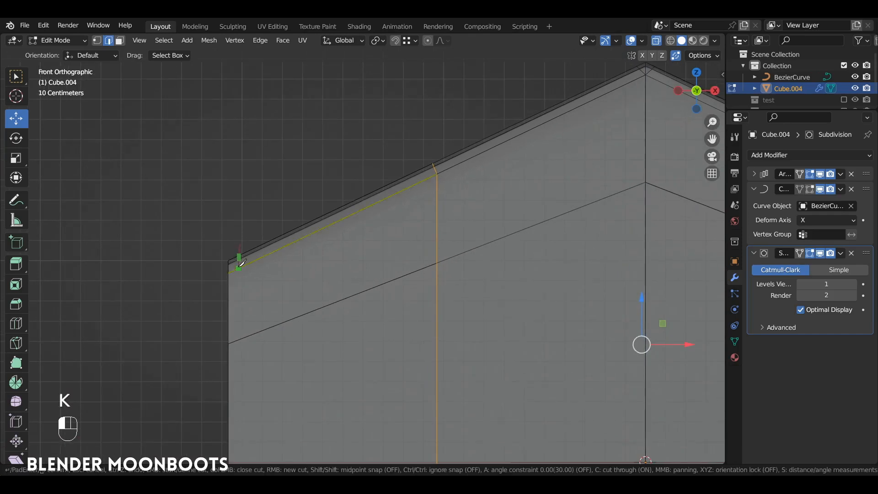
{"action": "left_click", "coordinate": [437, 262]}
{"action": "key", "text": "Return"}
{"action": "key", "text": "Tab"}
{"action": "left_click_drag", "start_coordinate": [457, 249], "coordinate": [396, 331], "text": "alt+shift"}
{"action": "key", "text": "alt+z"}
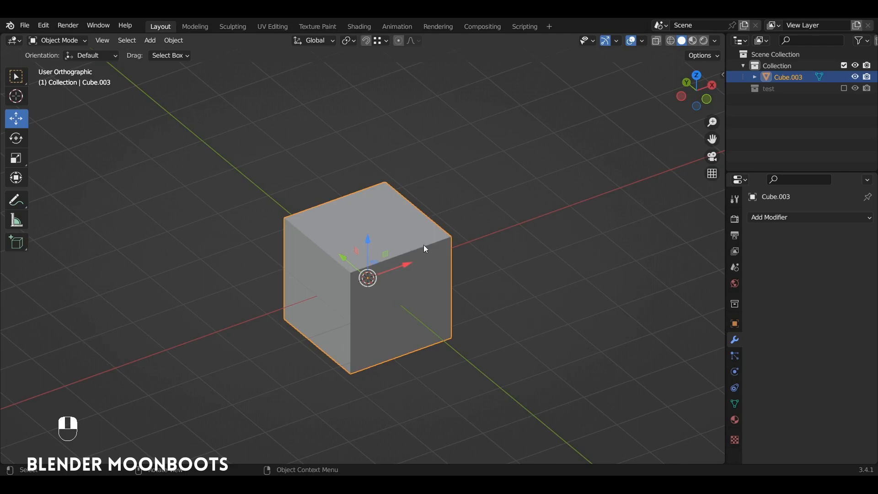
- Stretch the cube's mesh along Z by a factor of 1.853 in Edit Mode
{"action": "key", "text": "Tab"}
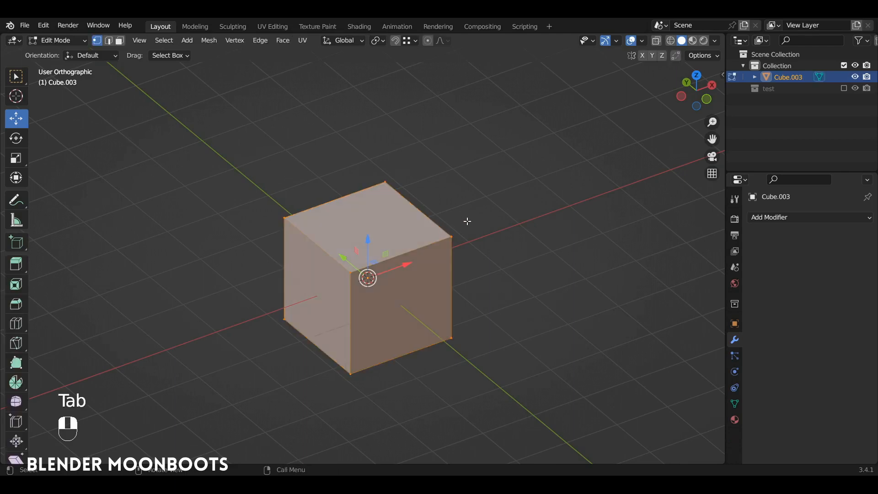
{"action": "key", "text": "s"}
{"action": "key", "text": "z"}
{"action": "left_click", "coordinate": [518, 130]}
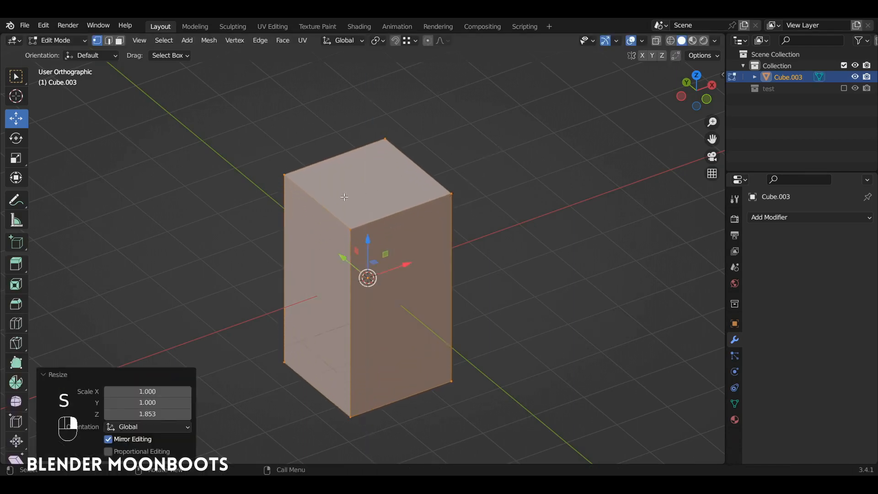
- Add two centred vertical loop cuts that cross in the middle of the block's top face
{"action": "key", "text": "ctrl+r"}
{"action": "left_click", "coordinate": [333, 208]}
{"action": "right_click", "coordinate": [333, 208]}
{"action": "key", "text": "ctrl+r"}
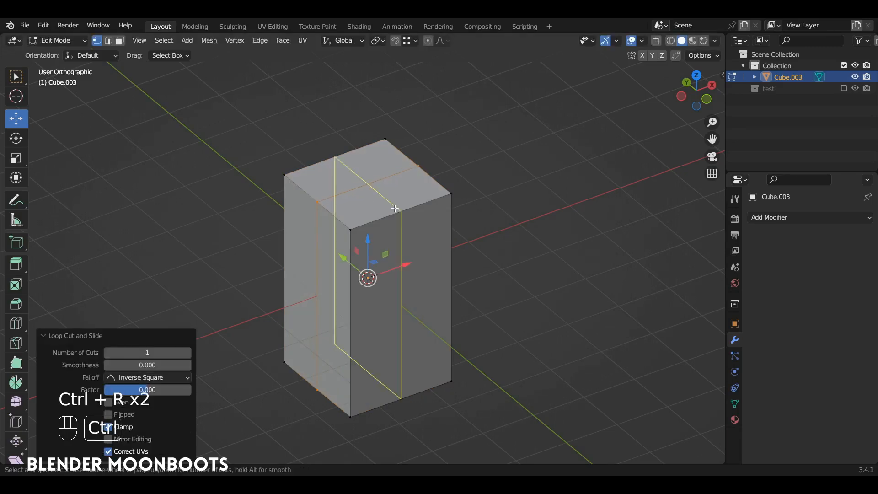
{"action": "left_click", "coordinate": [395, 208]}
{"action": "right_click", "coordinate": [390, 195]}
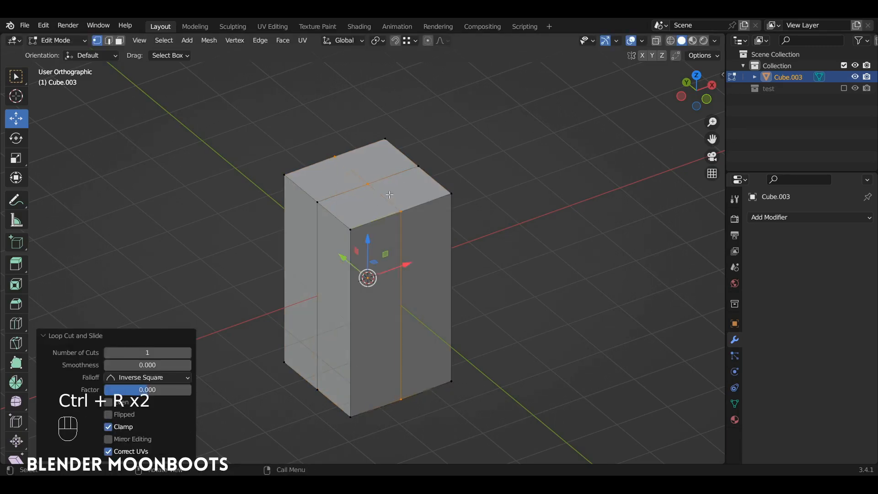
- Delete the centre vertex of the top face to open the block
{"action": "left_click", "coordinate": [366, 184]}
{"action": "key", "text": "x"}
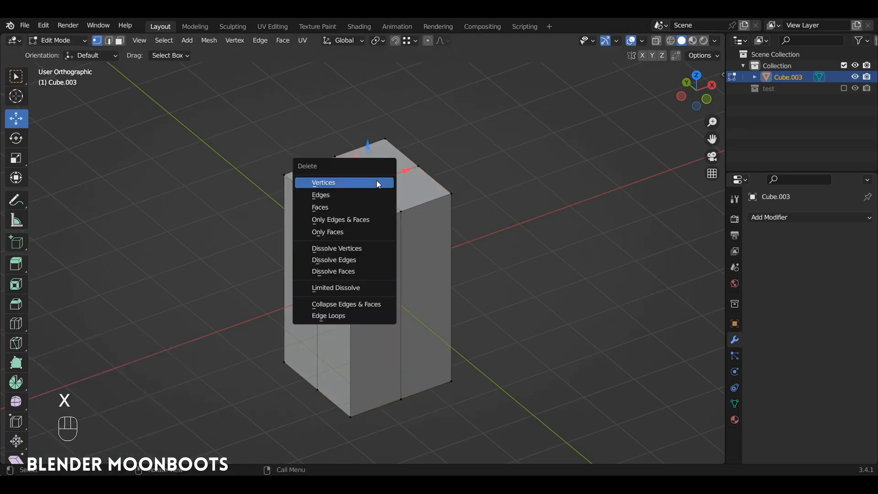
{"action": "left_click", "coordinate": [377, 183]}
- Extrude the open top edge loop in place and scale it inward to 0.456
{"action": "left_click", "coordinate": [417, 179], "text": "alt"}
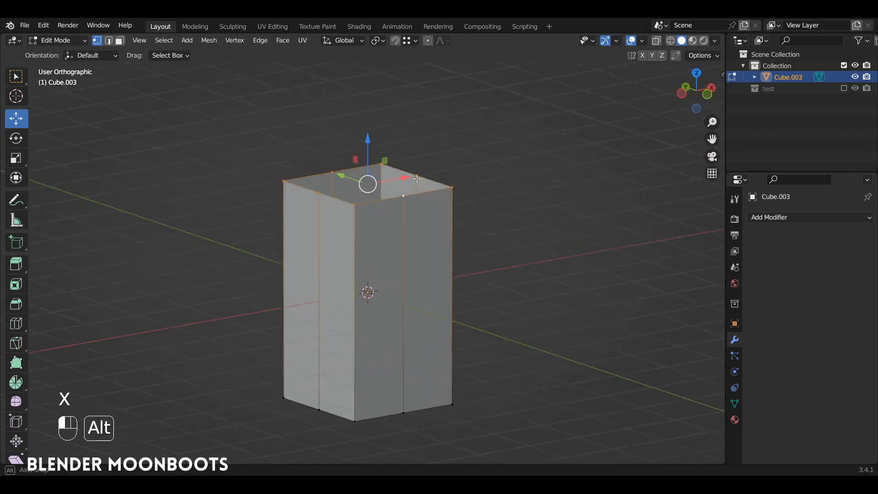
{"action": "middle_click_drag", "start_coordinate": [417, 179], "coordinate": [427, 177]}
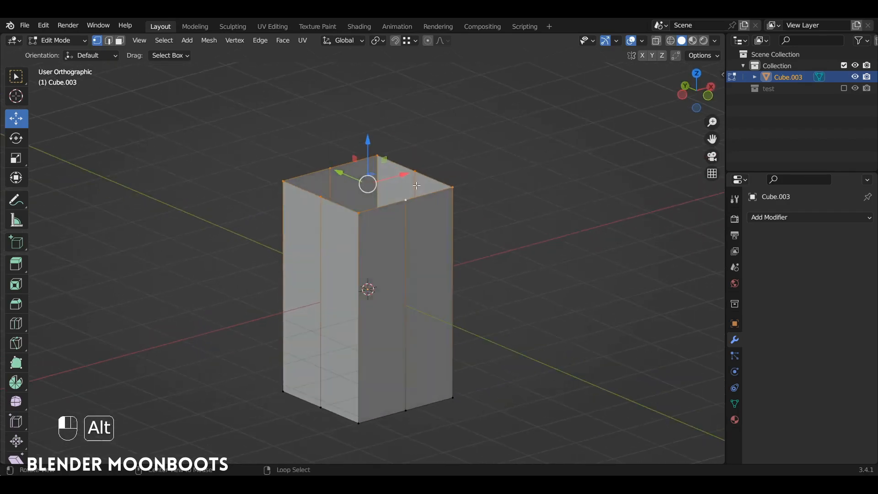
{"action": "key", "text": "e"}
{"action": "left_click", "coordinate": [464, 150]}
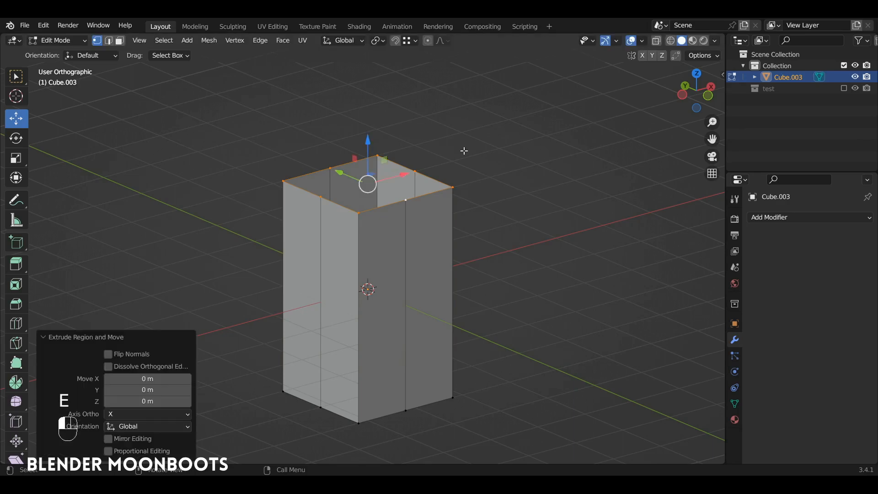
{"action": "key", "text": "s"}
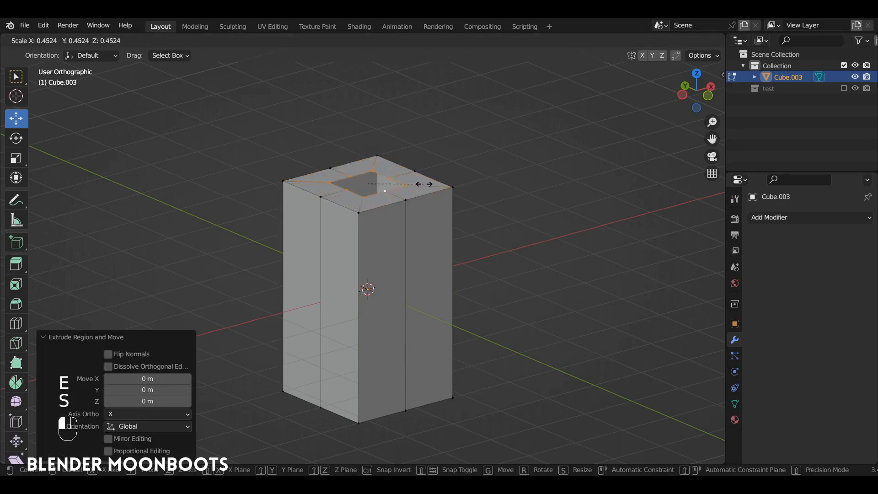
{"action": "left_click", "coordinate": [425, 185]}
- Shape the inner opening into a circle with LoopTools and raise it about 0.362 m along Z
{"action": "mouse_move", "coordinate": [425, 185]}
{"action": "left_mouse_down", "text": "alt"}
{"action": "mouse_move", "coordinate": [424, 232]}
{"action": "mouse_move", "coordinate": [418, 155]}
{"action": "mouse_move", "coordinate": [424, 181]}
{"action": "left_mouse_up", "text": "alt"}
{"action": "right_click", "coordinate": [427, 159]}
{"action": "mouse_move", "coordinate": [395, 149]}
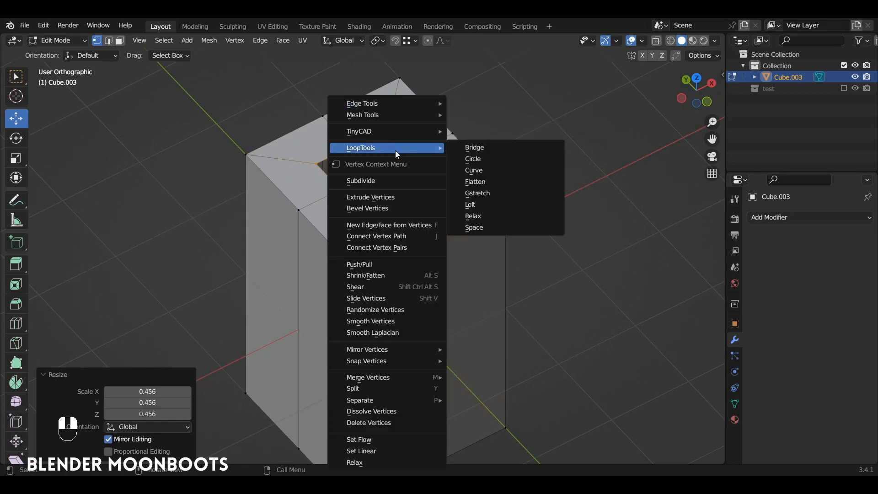
{"action": "left_click", "coordinate": [504, 158]}
{"action": "middle_click_drag", "start_coordinate": [480, 153], "coordinate": [379, 132], "text": "alt"}
{"action": "left_click_drag", "start_coordinate": [379, 132], "coordinate": [376, 95]}
{"action": "mouse_move", "coordinate": [404, 103]}
{"action": "left_mouse_down", "text": "alt"}
{"action": "mouse_move", "coordinate": [433, 95]}
{"action": "mouse_move", "coordinate": [401, 113]}
{"action": "left_mouse_up", "text": "alt"}
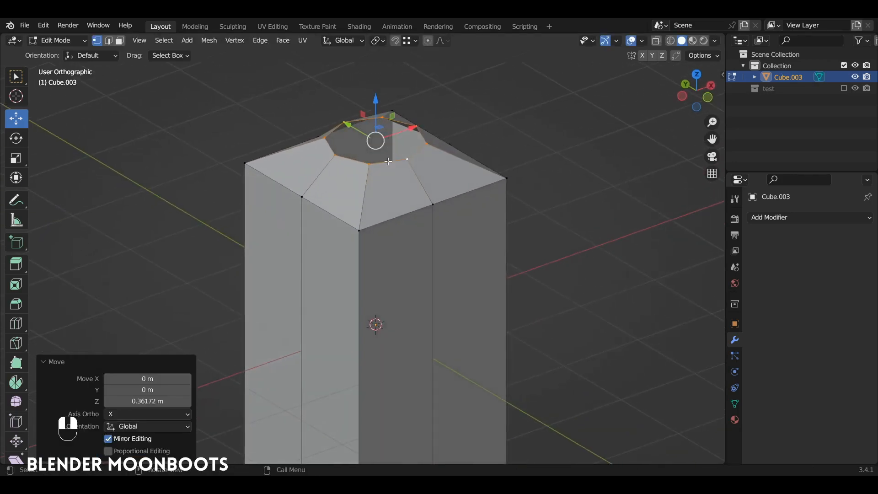
- Bevel the block's corner edge loops and its top and bottom perimeter edges about 0.022 m wide with two segments
{"action": "key", "text": "2"}
{"action": "right_click", "coordinate": [382, 182], "text": "alt"}
{"action": "left_click_drag", "start_coordinate": [382, 182], "coordinate": [304, 182], "text": "alt"}
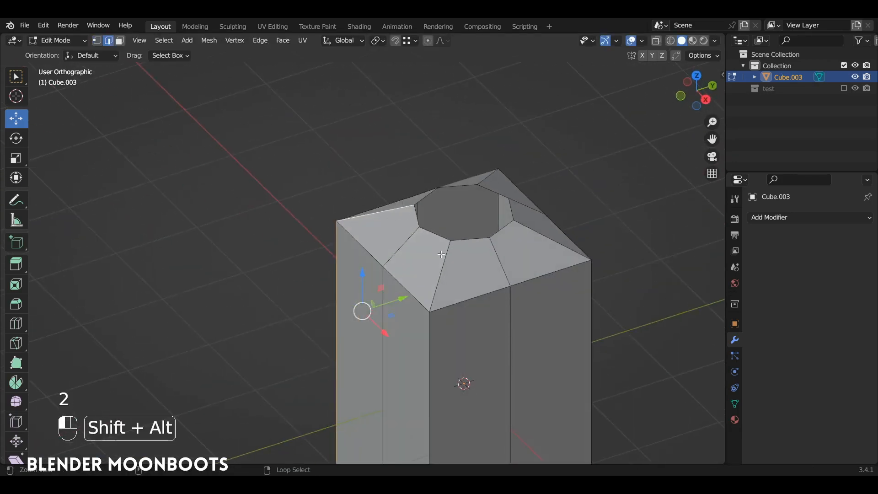
{"action": "right_click", "coordinate": [444, 261], "text": "alt+shift"}
{"action": "left_click_drag", "start_coordinate": [521, 288], "coordinate": [386, 204], "text": "alt"}
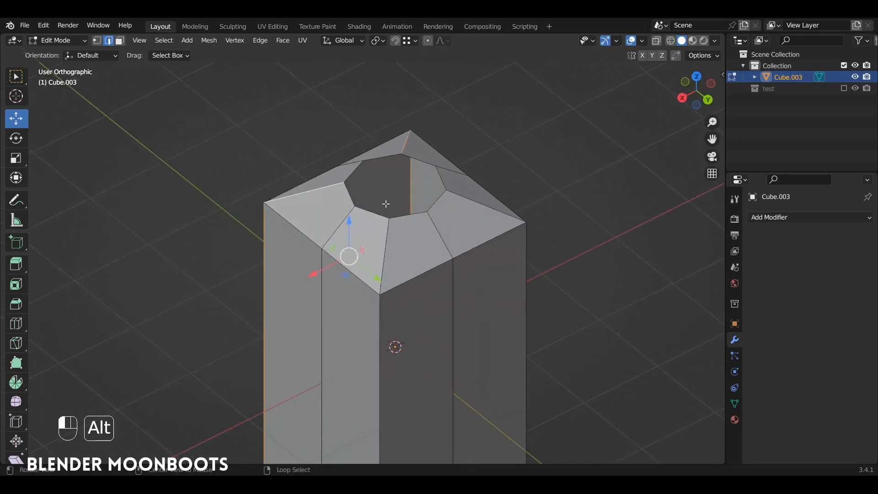
{"action": "right_click", "coordinate": [392, 235], "text": "alt+shift"}
{"action": "left_click_drag", "start_coordinate": [392, 235], "coordinate": [297, 227], "text": "alt"}
{"action": "right_click", "coordinate": [346, 245], "text": "alt+shift"}
{"action": "left_click_drag", "start_coordinate": [383, 236], "coordinate": [413, 218], "text": "alt"}
{"action": "right_click", "coordinate": [360, 254], "text": "alt+shift"}
{"action": "left_click_drag", "start_coordinate": [417, 258], "coordinate": [430, 169], "text": "alt+shift"}
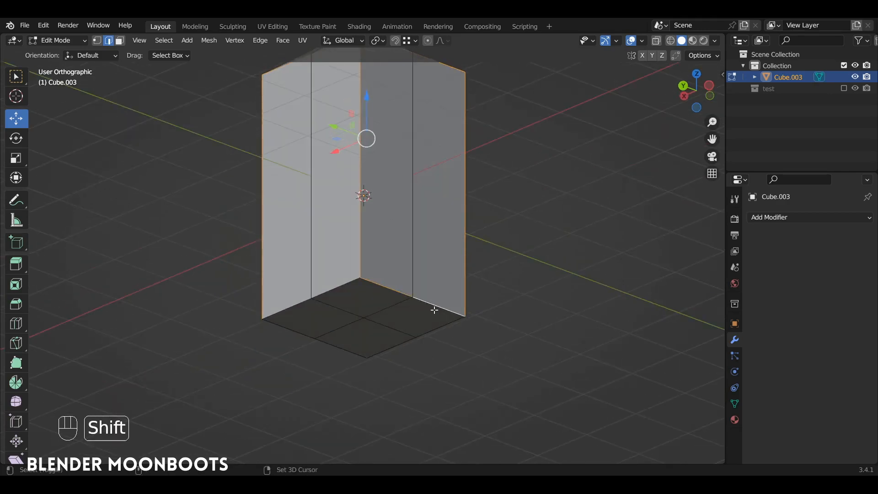
{"action": "left_click", "coordinate": [329, 291], "text": "shift"}
{"action": "left_click_drag", "start_coordinate": [408, 208], "coordinate": [417, 247], "text": "alt"}
{"action": "left_click_drag", "start_coordinate": [434, 128], "coordinate": [472, 214], "text": "alt+shift"}
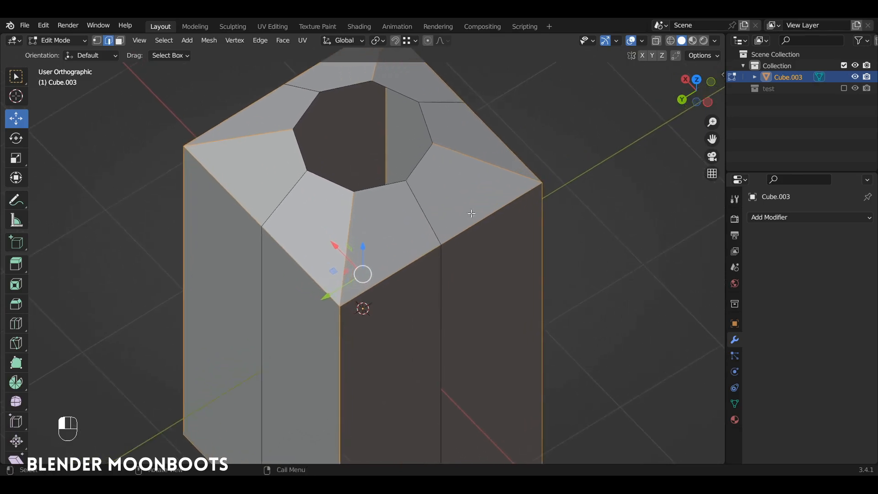
{"action": "key", "text": "ctrl+b"}
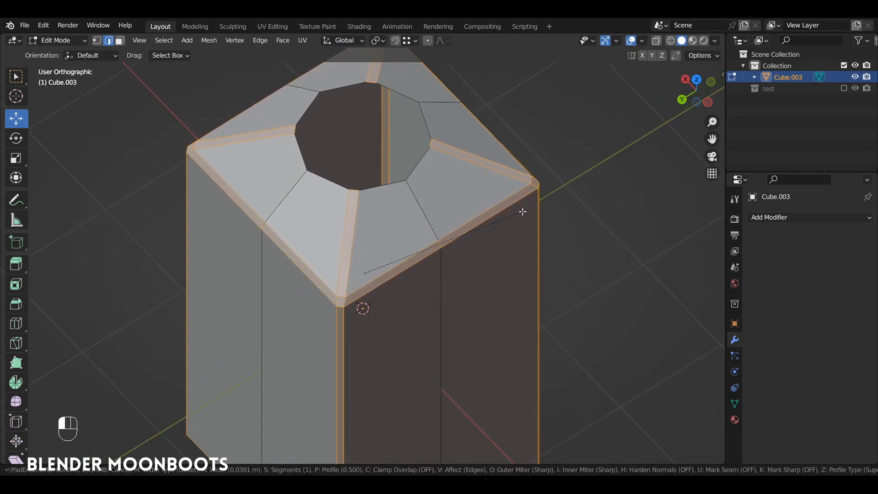
{"action": "scroll", "coordinate": [523, 212], "scroll_direction": "up", "scroll_amount": 1}
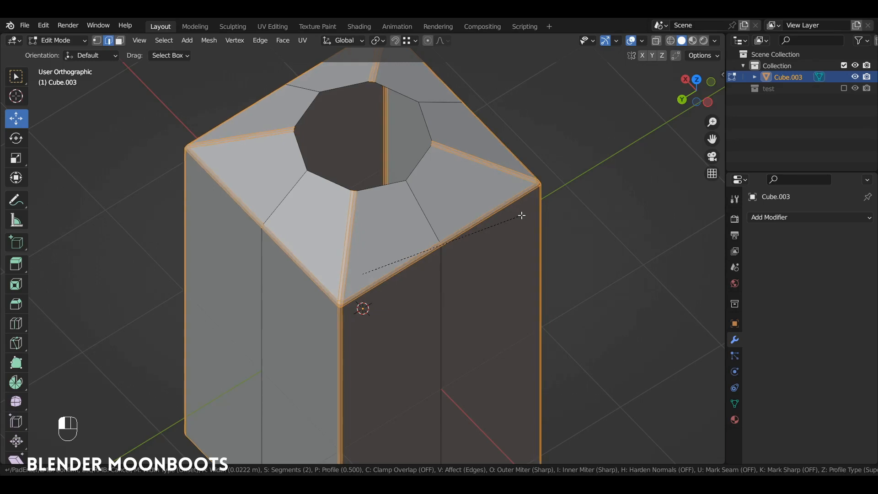
{"action": "left_click", "coordinate": [522, 215]}
- Extrude the top opening's edge loop in place and scale it inward to about 0.81
{"action": "left_click_drag", "start_coordinate": [436, 201], "coordinate": [444, 169], "text": "alt"}
{"action": "left_click_drag", "start_coordinate": [444, 169], "coordinate": [448, 185], "text": "ctrl+alt"}
{"action": "left_click_drag", "start_coordinate": [448, 186], "coordinate": [482, 197], "text": "alt+shift"}
{"action": "left_click", "coordinate": [412, 147], "text": "alt"}
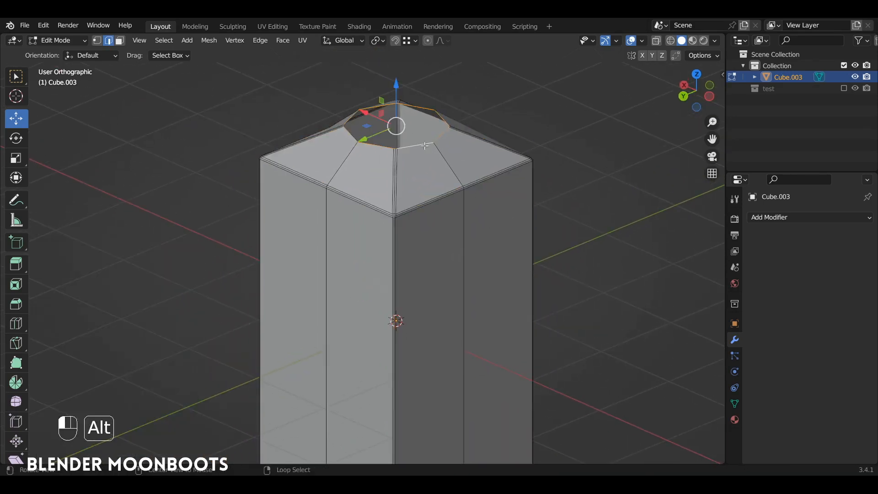
{"action": "left_click_drag", "start_coordinate": [412, 146], "coordinate": [411, 184], "text": "alt+shift"}
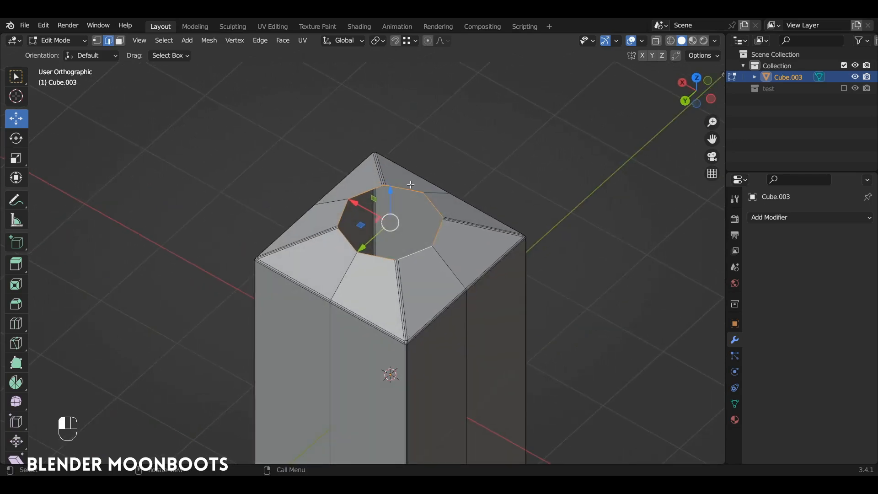
{"action": "key", "text": "e"}
{"action": "left_click", "coordinate": [410, 184]}
{"action": "key", "text": "s"}
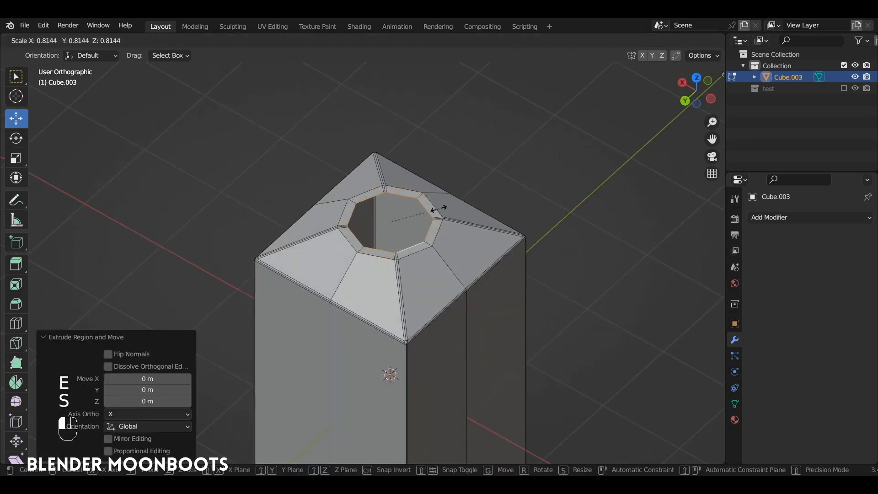
{"action": "left_click", "coordinate": [439, 209]}
- Round the inner rim's vertices into a regular circle with LoopTools
{"action": "key", "text": "1"}
{"action": "left_click_drag", "start_coordinate": [439, 208], "coordinate": [435, 170], "text": "alt"}
{"action": "right_click", "coordinate": [436, 152]}
{"action": "mouse_move", "coordinate": [436, 149]}
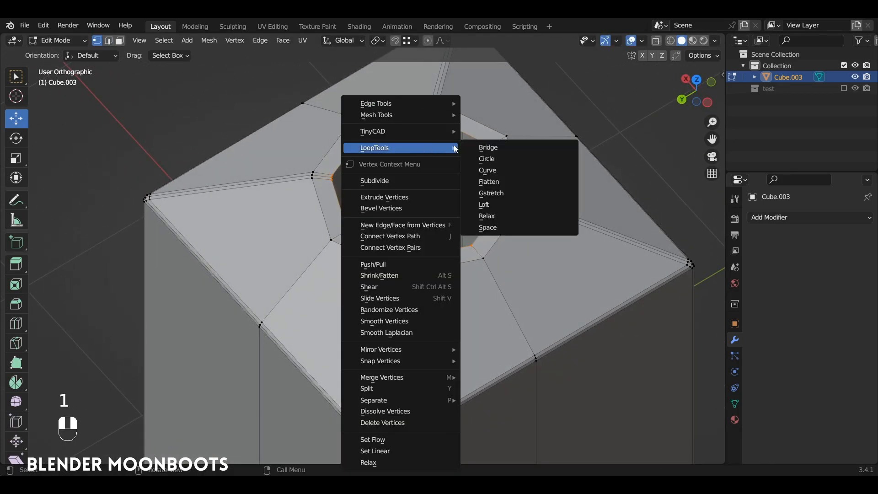
{"action": "left_click", "coordinate": [502, 158]}
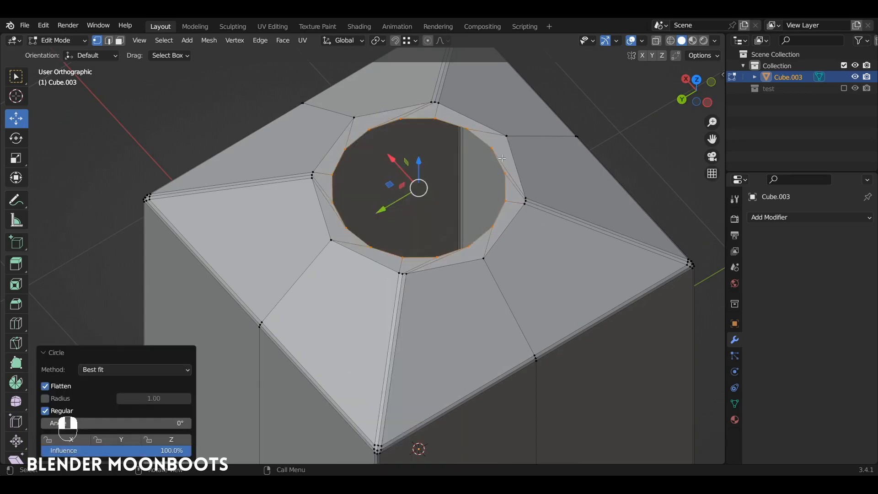
- Rotate the circular rim 20° in top view to align its vertices, and scale it by 1.068
{"action": "key", "text": "KP_7"}
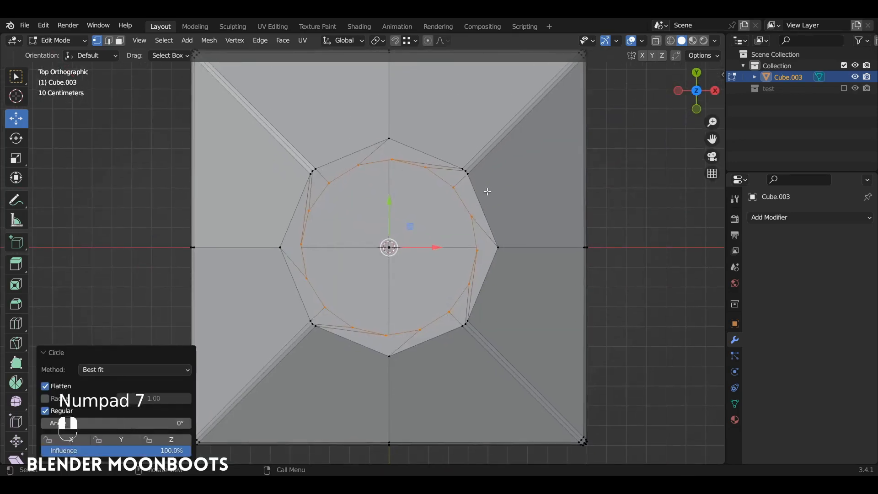
{"action": "key", "text": "r"}
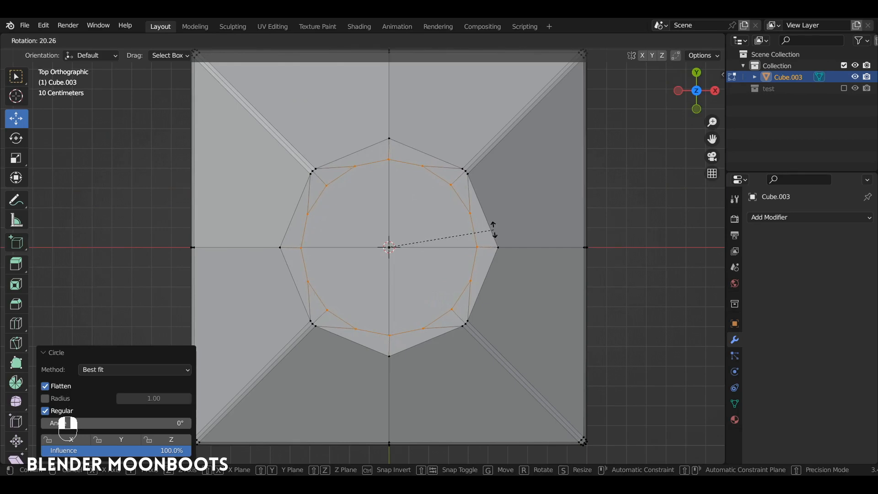
{"action": "left_click", "coordinate": [494, 229]}
{"action": "left_click_drag", "start_coordinate": [494, 228], "coordinate": [498, 143], "text": "alt"}
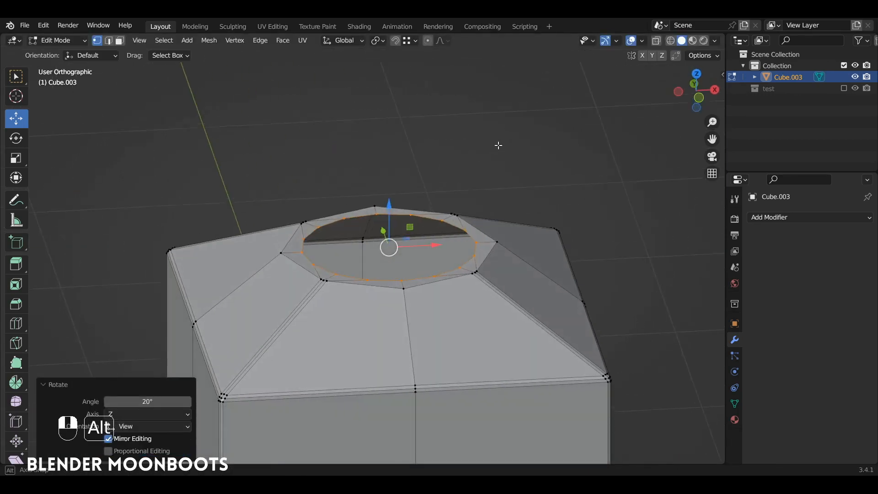
{"action": "key", "text": "s"}
{"action": "left_click", "coordinate": [514, 186]}
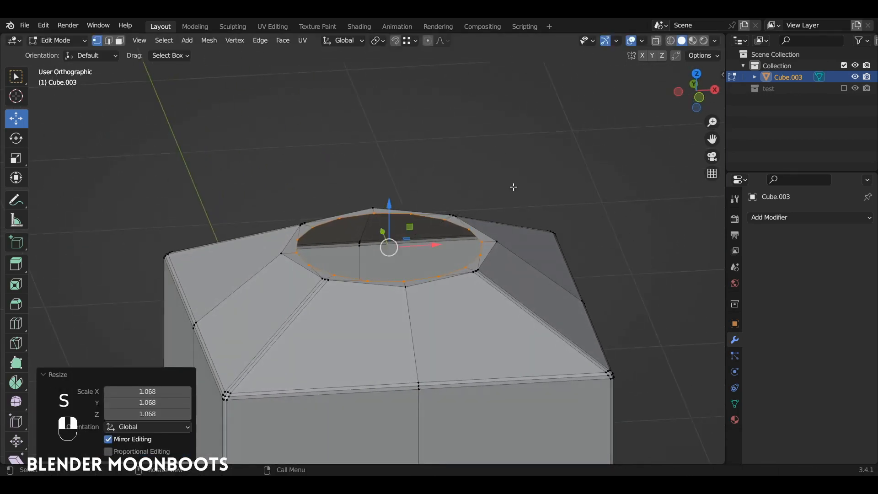
- Extrude the circular rim upward about 0.86 m along Z to form a neck
{"action": "left_click_drag", "start_coordinate": [514, 186], "coordinate": [512, 245], "text": "alt"}
{"action": "key", "text": "e"}
{"action": "key", "text": "z"}
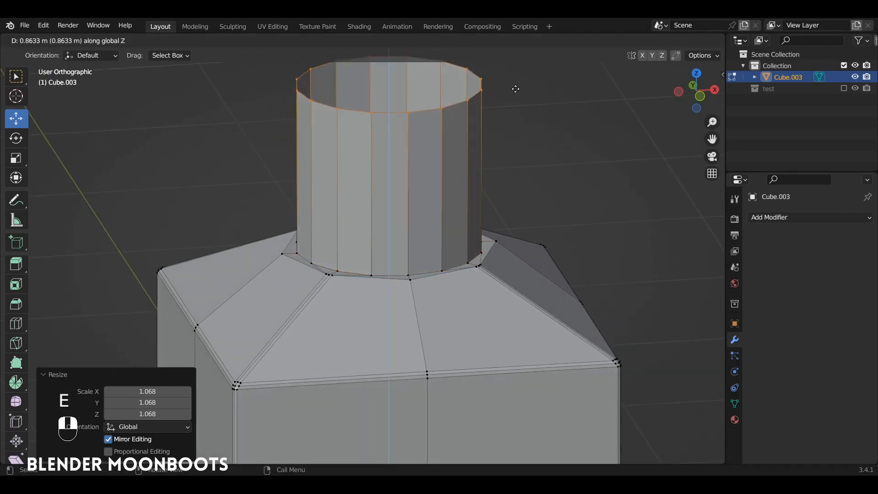
{"action": "left_click", "coordinate": [516, 90]}
- Extrude the neck's top edge inward to a scale of 0.692, and extrude that inner loop down inside the neck
{"action": "left_click_drag", "start_coordinate": [516, 91], "coordinate": [495, 185], "text": "ctrl+alt"}
{"action": "key", "text": "e"}
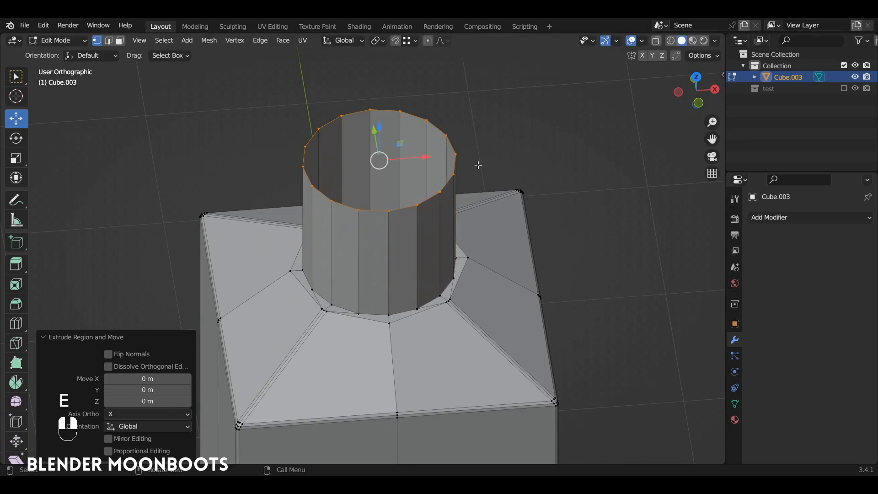
{"action": "key", "text": "s"}
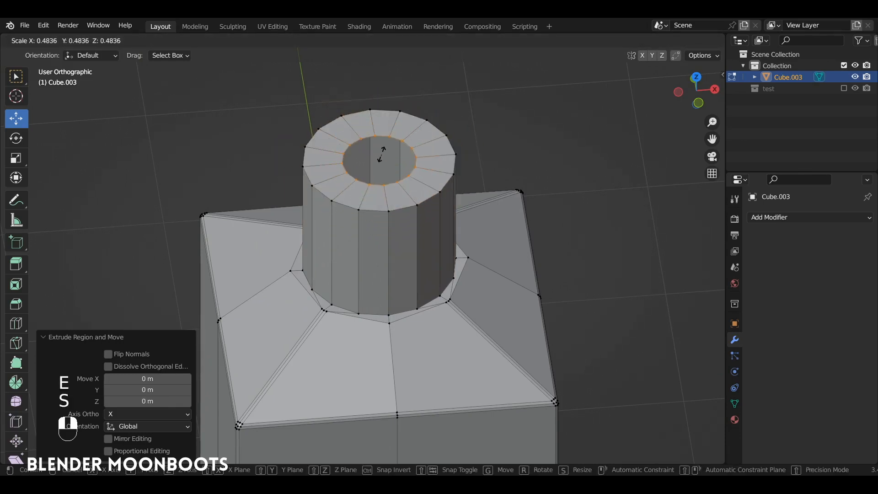
{"action": "left_click", "coordinate": [386, 154]}
{"action": "key", "text": "e"}
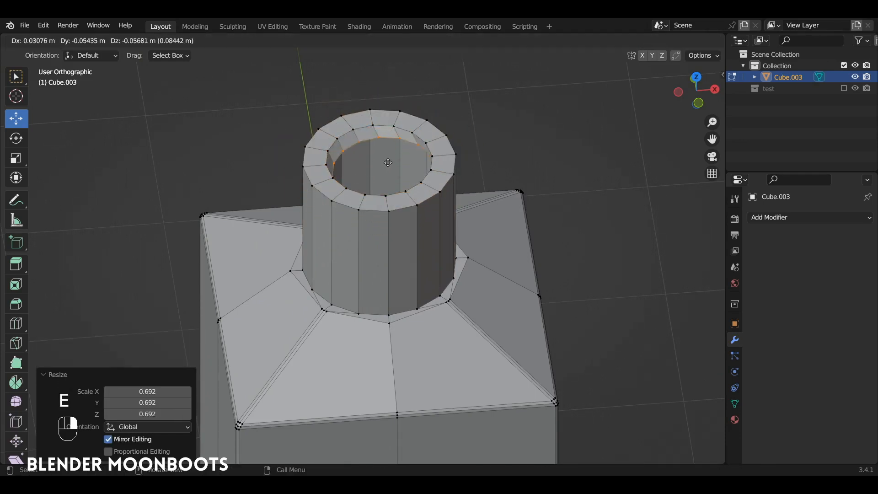
{"action": "left_click", "coordinate": [397, 273]}
- Bevel the outer and inner edge loops of the neck's top rim about 0.049 m wide with two segments
{"action": "key", "text": "2"}
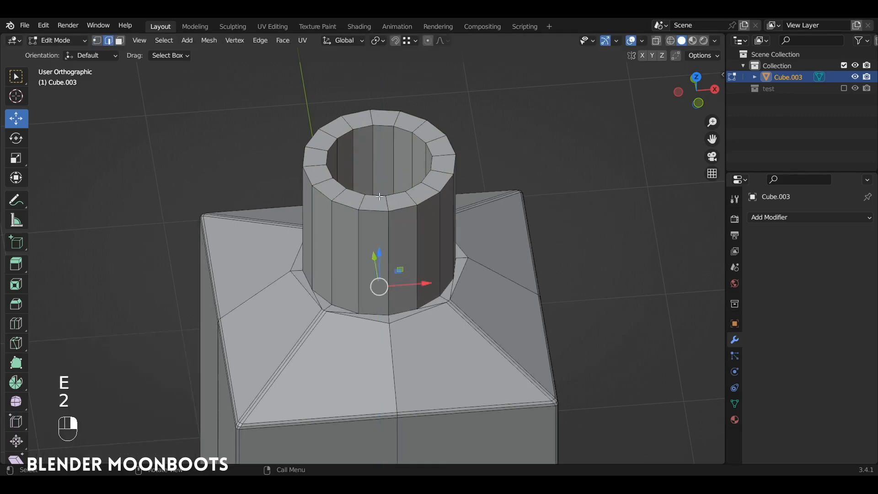
{"action": "left_click", "coordinate": [399, 208], "text": "alt"}
{"action": "left_click", "coordinate": [395, 191], "text": "alt+shift"}
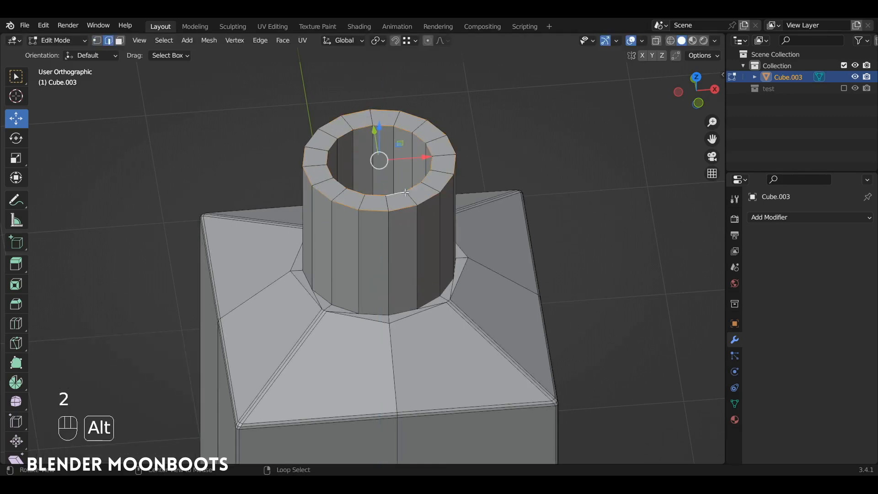
{"action": "middle_click_drag", "start_coordinate": [395, 192], "coordinate": [393, 167], "text": "alt"}
{"action": "key", "text": "ctrl+b"}
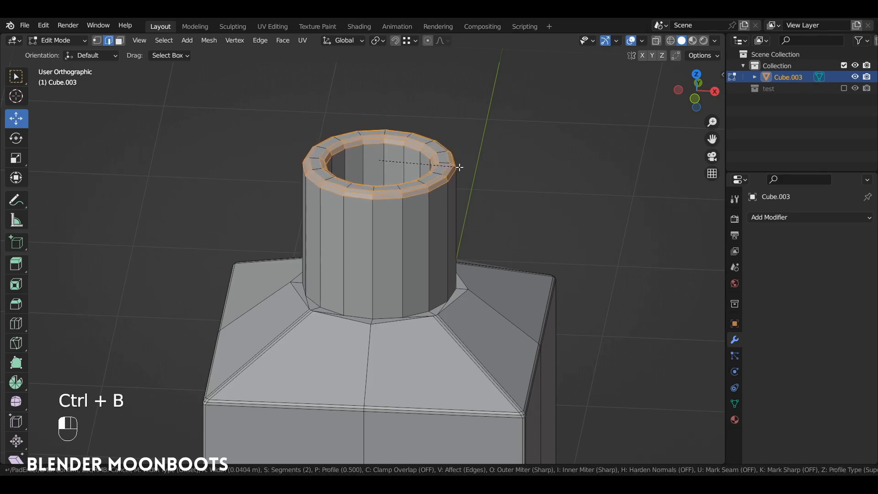
{"action": "left_click", "coordinate": [460, 167]}
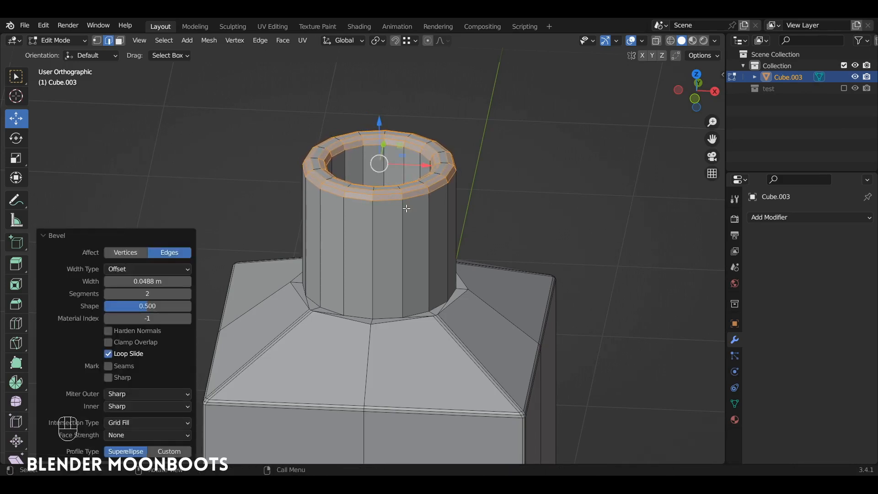
- Add a Subdivision Surface modifier to the bottle and shade it smooth
{"action": "left_click", "coordinate": [379, 316], "text": "alt"}
{"action": "left_click_drag", "start_coordinate": [379, 247], "coordinate": [378, 235]}
{"action": "left_click_drag", "start_coordinate": [381, 233], "coordinate": [417, 222], "text": "alt"}
{"action": "left_click_drag", "start_coordinate": [420, 229], "coordinate": [526, 228], "text": "alt+shift"}
{"action": "key", "text": "Tab"}
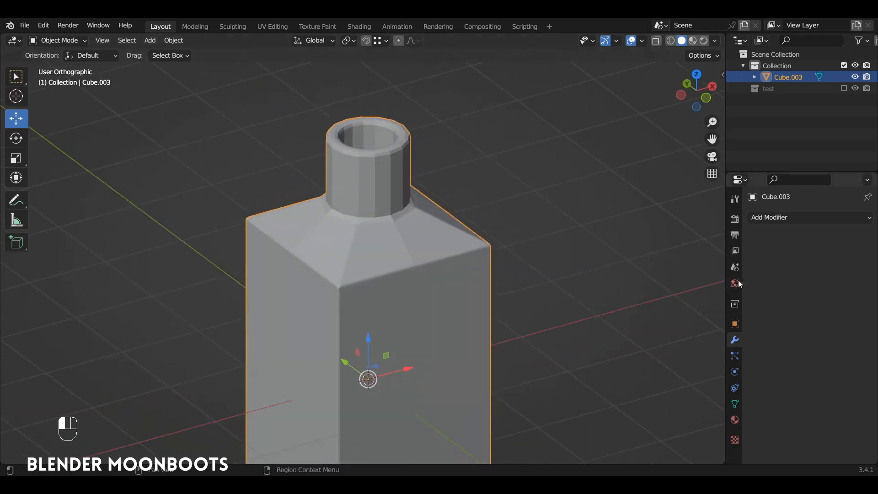
{"action": "left_click", "coordinate": [761, 219]}
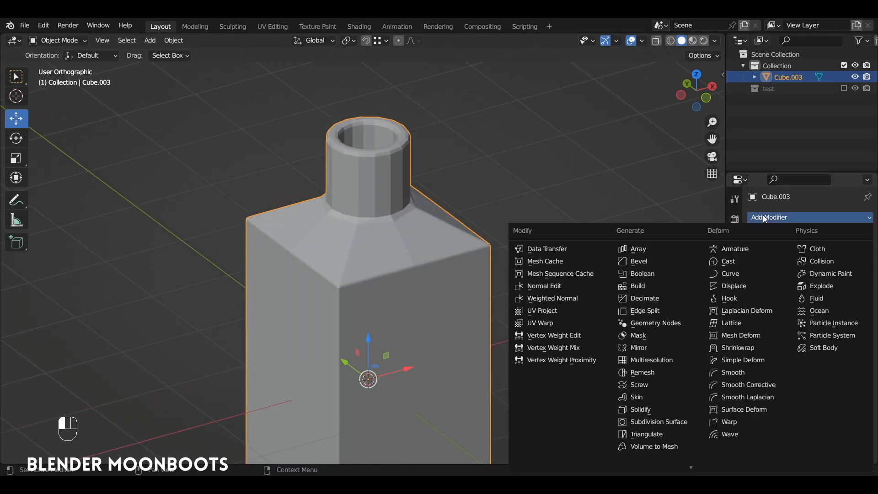
{"action": "left_click", "coordinate": [677, 423]}
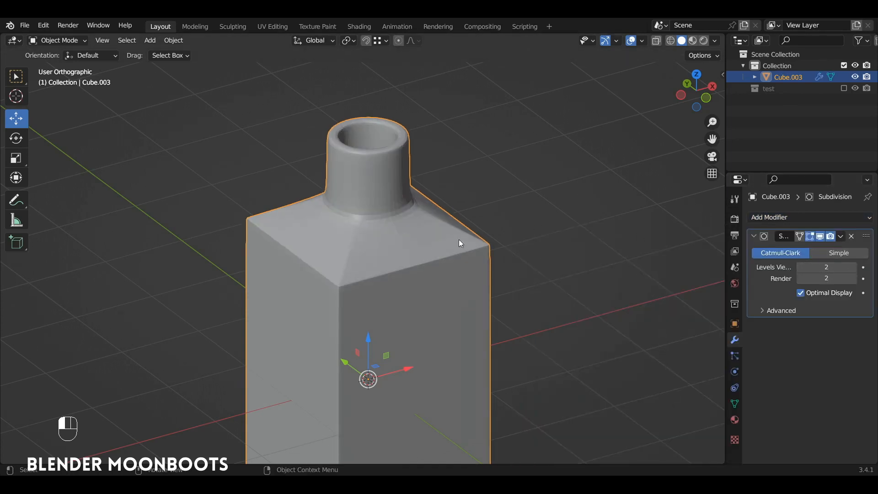
{"action": "right_click", "coordinate": [385, 210]}
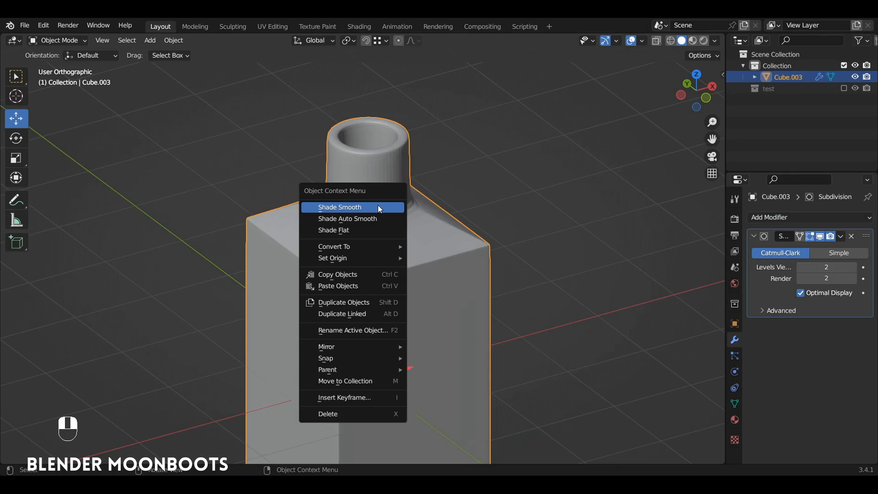
{"action": "left_click", "coordinate": [379, 209]}
- Add a supporting loop cut around the neck and slide it down to its base with a factor of about 0.933
{"action": "middle_click_drag", "start_coordinate": [409, 216], "coordinate": [376, 164], "text": "alt"}
{"action": "key", "text": "Tab"}
{"action": "key", "text": "ctrl+r"}
{"action": "left_click", "coordinate": [375, 158]}
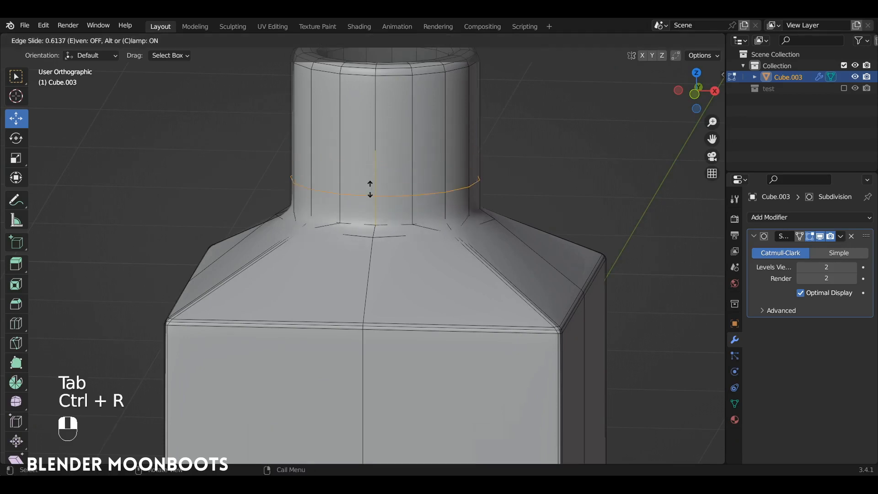
{"action": "left_click", "coordinate": [369, 214]}
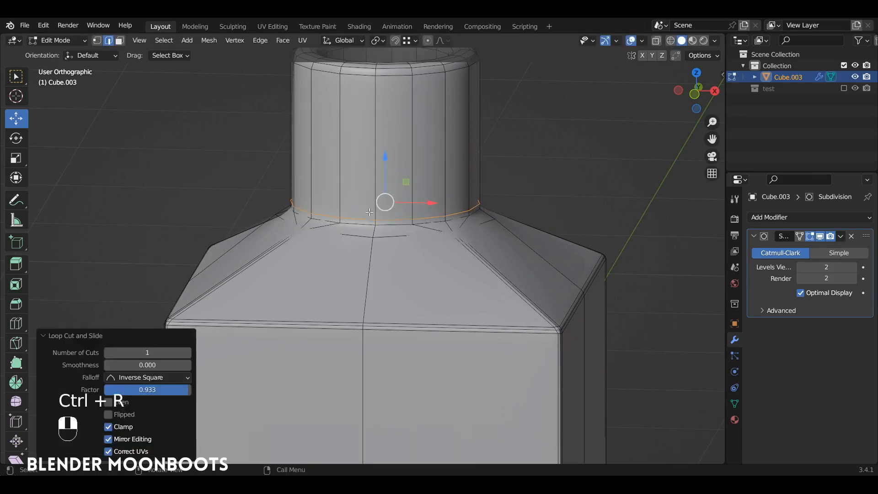
- Scale the shoulder's edge loop around the neck base to about 0.904 and raise it about 0.026 m along Z
{"action": "middle_click_drag", "start_coordinate": [382, 214], "coordinate": [391, 263], "text": "alt"}
{"action": "key", "text": "Tab"}
{"action": "left_click_drag", "start_coordinate": [391, 261], "coordinate": [394, 282], "text": "alt"}
{"action": "left_click_drag", "start_coordinate": [393, 282], "coordinate": [392, 253], "text": "alt+shift"}
{"action": "key", "text": "Tab"}
{"action": "left_click", "coordinate": [390, 254], "text": "alt"}
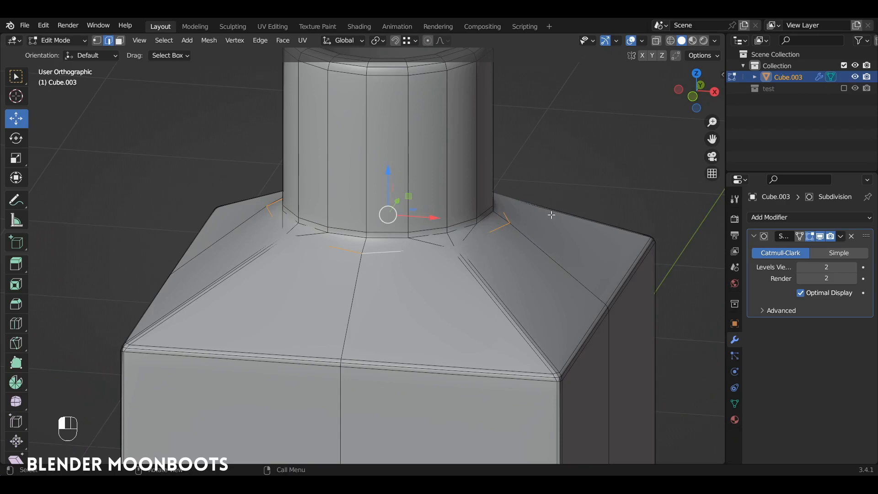
{"action": "key", "text": "s"}
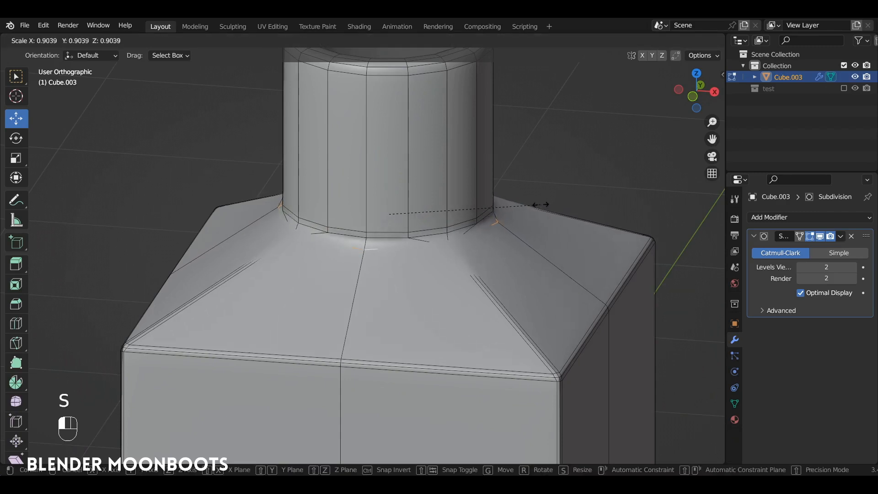
{"action": "left_click", "coordinate": [541, 204]}
{"action": "key", "text": "g"}
{"action": "key", "text": "z"}
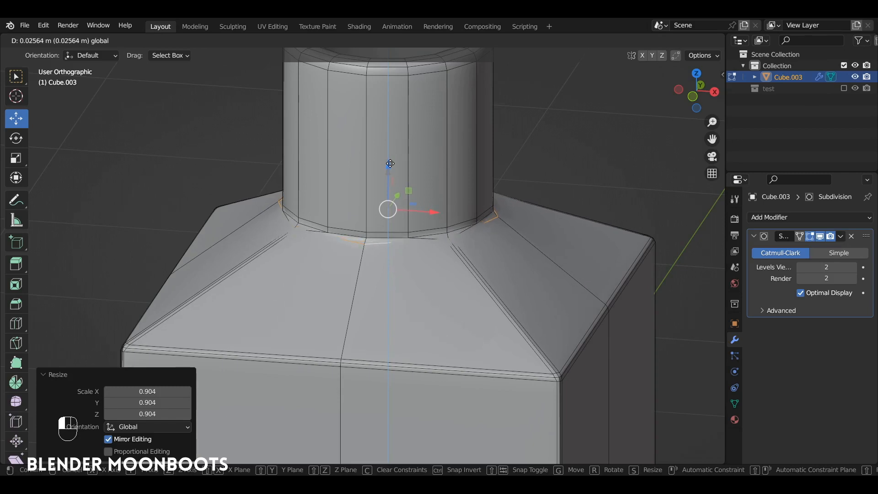
{"action": "key", "text": "Tab"}
{"action": "left_click_drag", "start_coordinate": [390, 163], "coordinate": [421, 221]}
{"action": "left_click_drag", "start_coordinate": [420, 220], "coordinate": [518, 206], "text": "alt+shift"}
- Select the vertex pairs where the four shoulder ridges meet the neck base, and undo a trial scaling of them
{"action": "key", "text": "Tab"}
{"action": "key", "text": "1"}
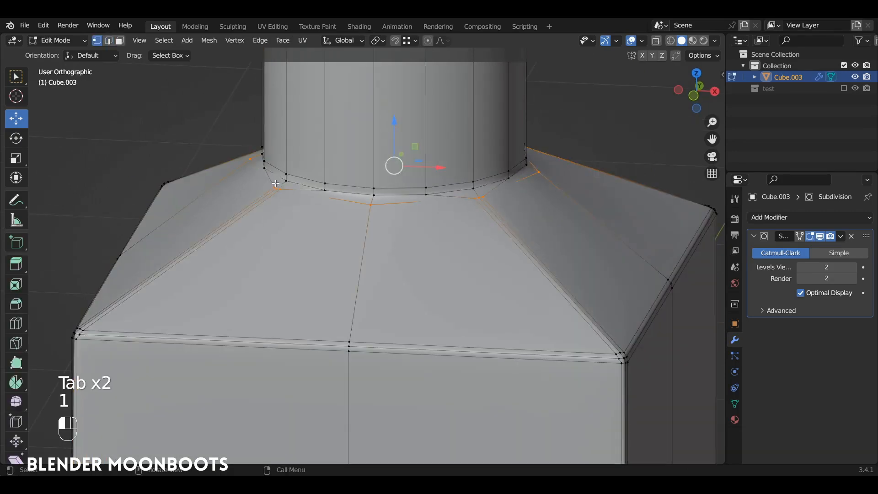
{"action": "left_click", "coordinate": [275, 186], "text": "ctrl"}
{"action": "left_click_drag", "start_coordinate": [275, 187], "coordinate": [404, 296], "text": "alt"}
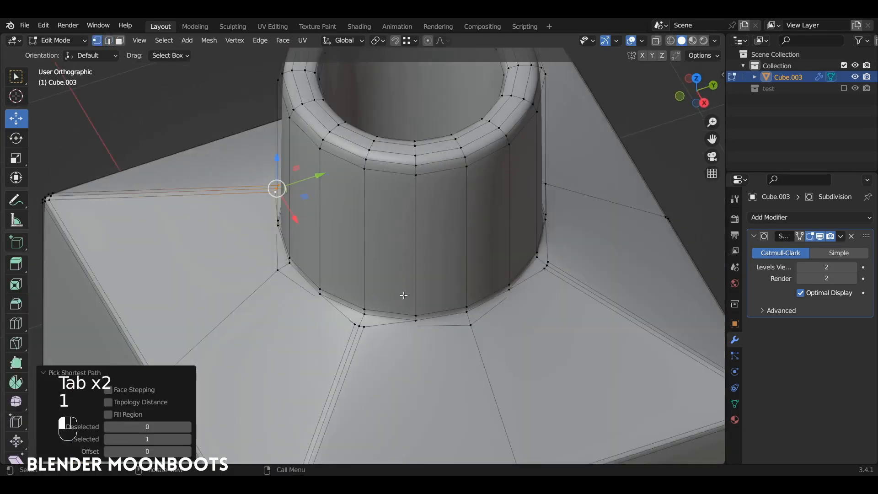
{"action": "left_click", "coordinate": [355, 324], "text": "shift"}
{"action": "left_click", "coordinate": [364, 327], "text": "ctrl"}
{"action": "left_click_drag", "start_coordinate": [493, 288], "coordinate": [401, 224], "text": "alt"}
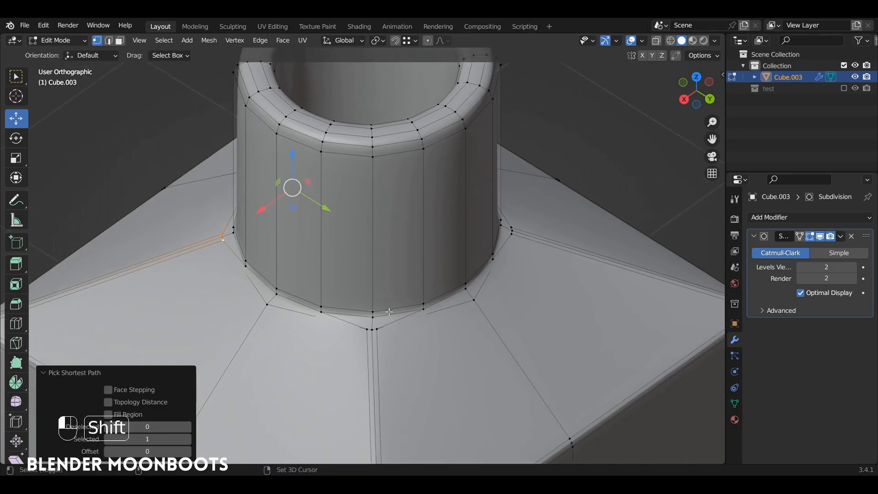
{"action": "left_click", "coordinate": [367, 328], "text": "shift"}
{"action": "left_click", "coordinate": [377, 328], "text": "ctrl"}
{"action": "left_click_drag", "start_coordinate": [457, 314], "coordinate": [367, 311], "text": "alt"}
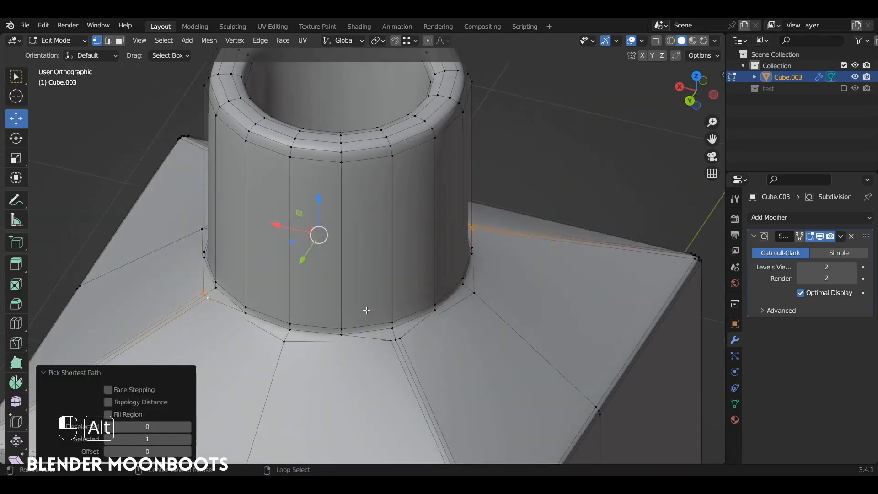
{"action": "left_click", "coordinate": [392, 340], "text": "shift"}
{"action": "left_click", "coordinate": [400, 338], "text": "ctrl"}
{"action": "left_click_drag", "start_coordinate": [414, 327], "coordinate": [517, 289], "text": "alt"}
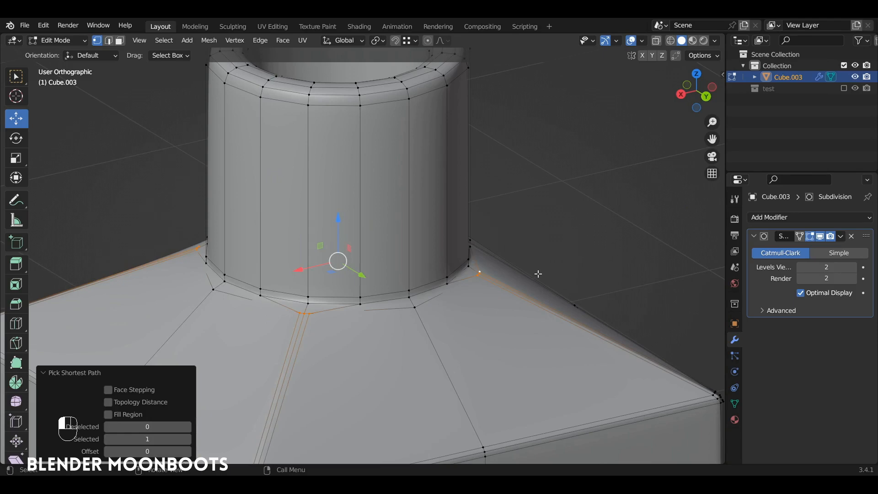
{"action": "key", "text": "s"}
{"action": "key", "text": "ctrl+z"}
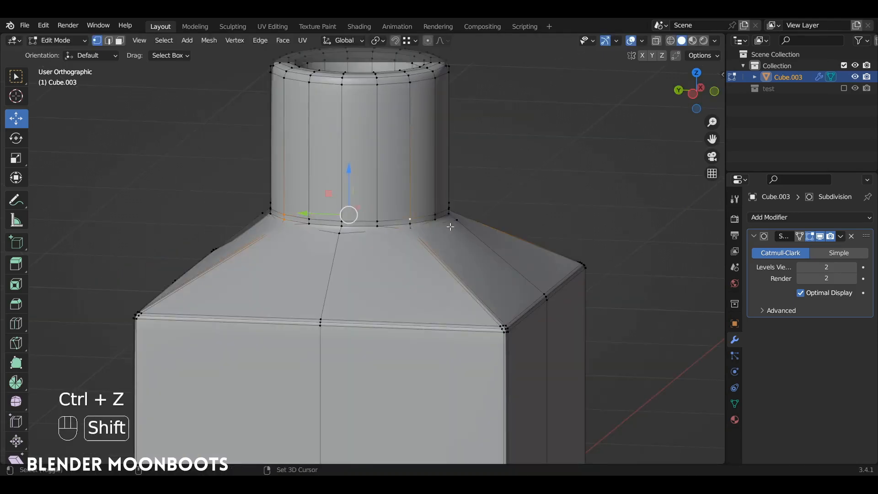
- Select the neck-base vertices beside the shoulder ridges in X-ray view, and raise the corner points slightly along Z
{"action": "left_click_drag", "start_coordinate": [451, 227], "coordinate": [480, 272], "text": "alt"}
{"action": "key", "text": "alt+z"}
{"action": "scroll", "coordinate": [407, 257], "scroll_direction": "up", "scroll_amount": 3}
{"action": "left_click", "coordinate": [410, 266], "text": "shift"}
{"action": "left_click", "coordinate": [410, 273], "text": "shift"}
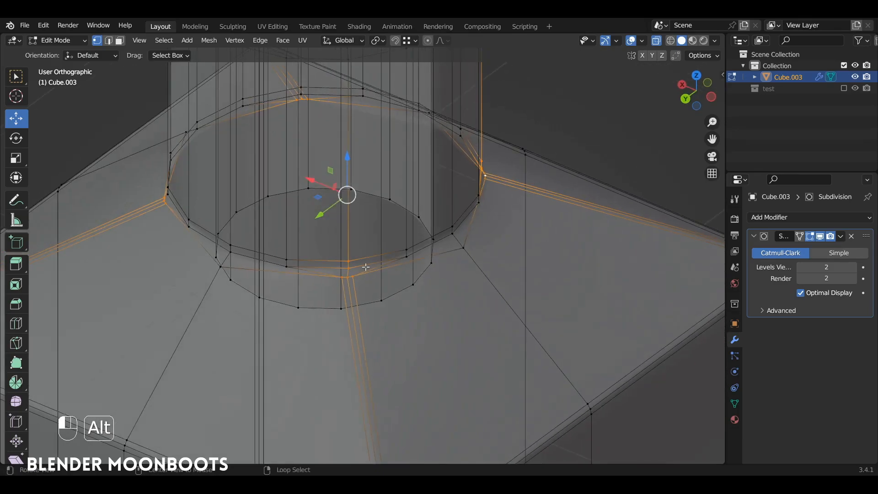
{"action": "left_click_drag", "start_coordinate": [366, 268], "coordinate": [445, 280], "text": "alt"}
{"action": "left_click", "coordinate": [346, 289], "text": "shift"}
{"action": "left_click", "coordinate": [335, 291], "text": "shift"}
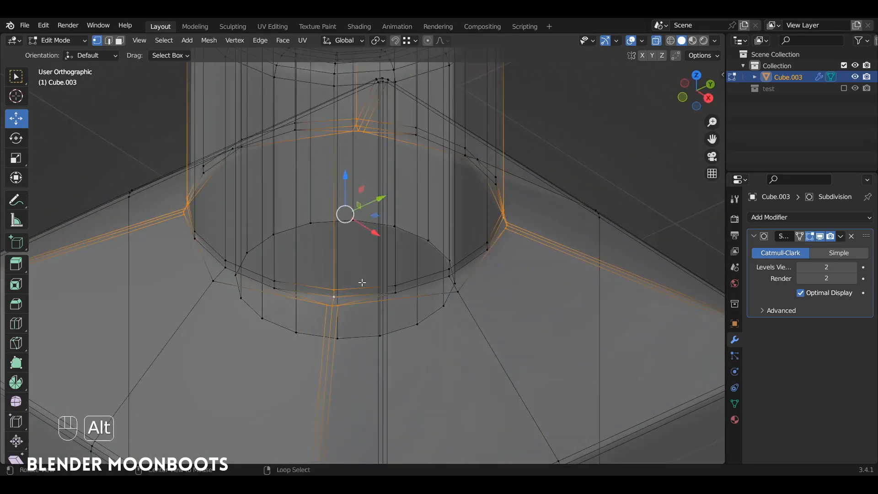
{"action": "left_click_drag", "start_coordinate": [362, 283], "coordinate": [362, 256], "text": "alt"}
{"action": "key", "text": "alt+z"}
{"action": "left_click_drag", "start_coordinate": [344, 170], "coordinate": [344, 157]}
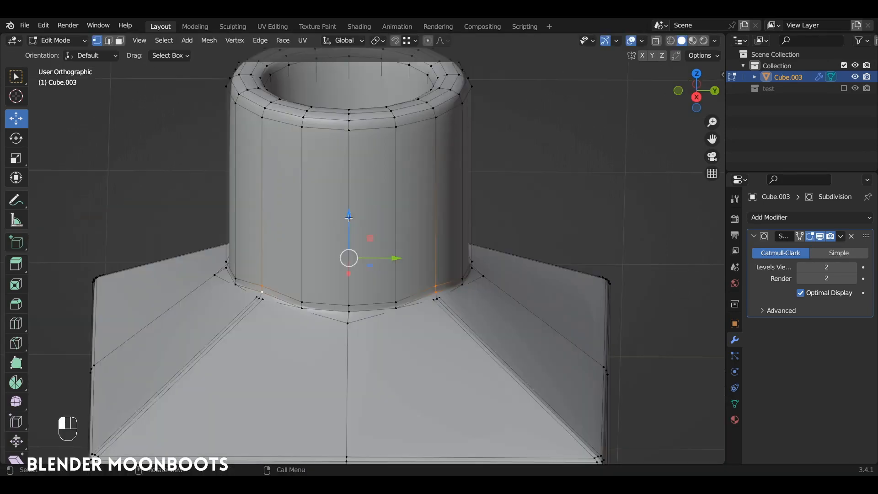
{"action": "left_click_drag", "start_coordinate": [349, 215], "coordinate": [666, 287]}
{"action": "key", "text": "Tab"}
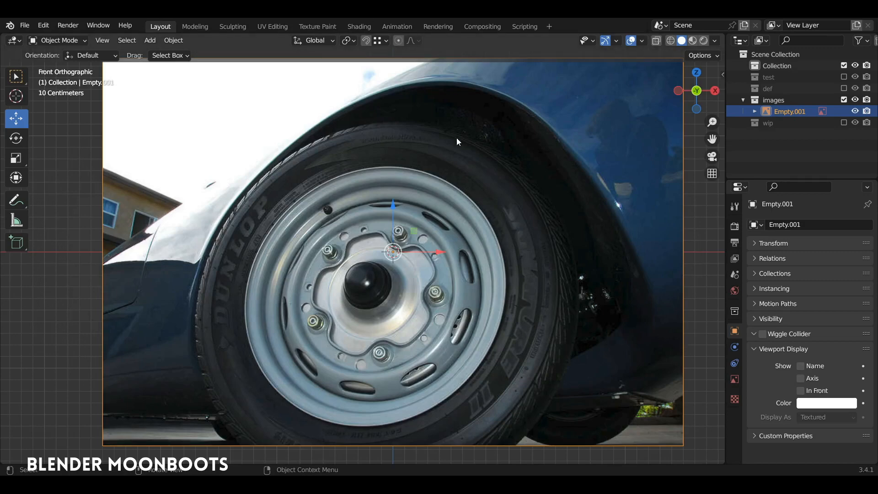
- Enable opacity on the car wheel reference image and set it to 0.300
{"action": "left_click_drag", "start_coordinate": [444, 160], "coordinate": [440, 166], "text": "alt+shift"}
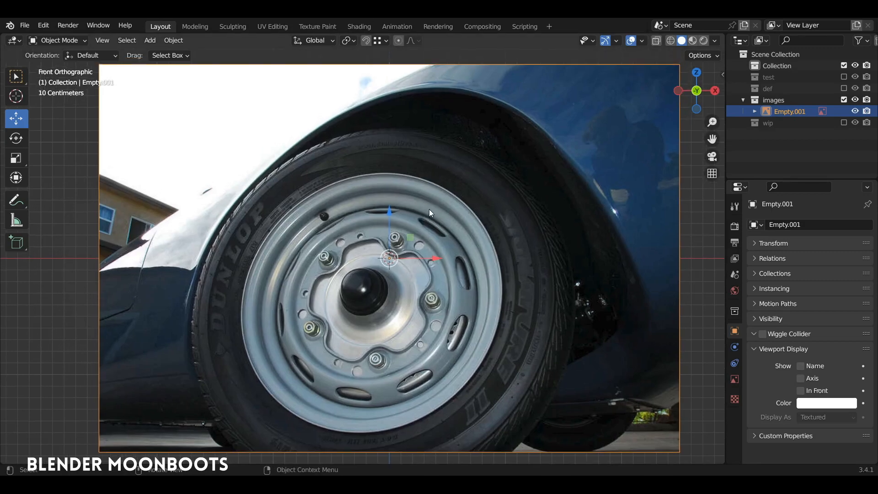
{"action": "left_click_drag", "start_coordinate": [430, 209], "coordinate": [371, 204], "text": "ctrl+alt"}
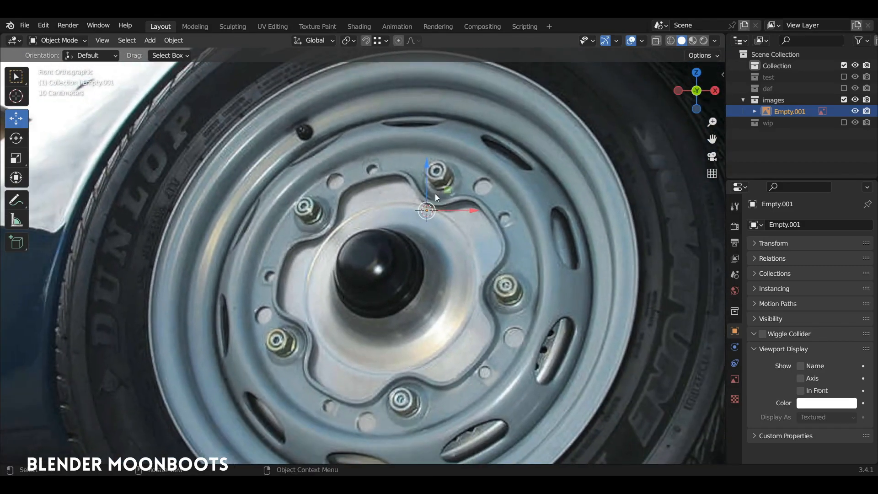
{"action": "middle_click_drag", "start_coordinate": [452, 197], "coordinate": [456, 220], "text": "ctrl"}
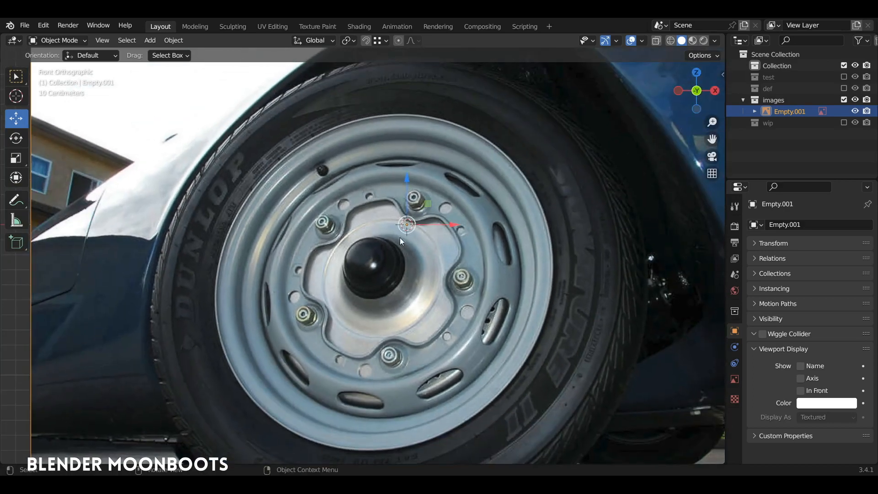
{"action": "scroll", "coordinate": [459, 191], "scroll_direction": "down", "scroll_amount": 2}
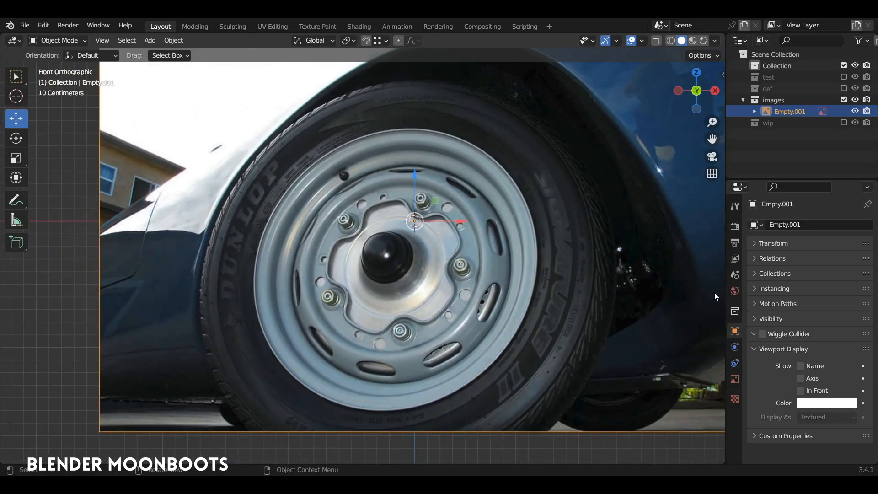
{"action": "left_click", "coordinate": [734, 379]}
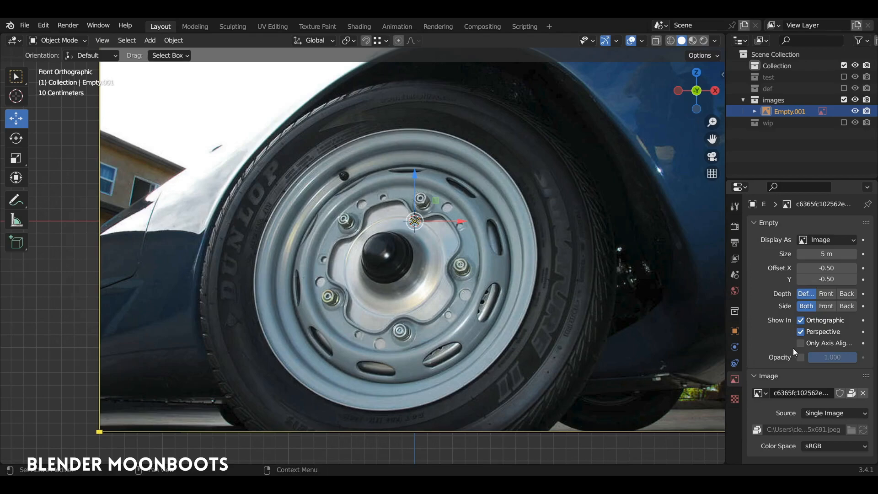
{"action": "left_click", "coordinate": [800, 357]}
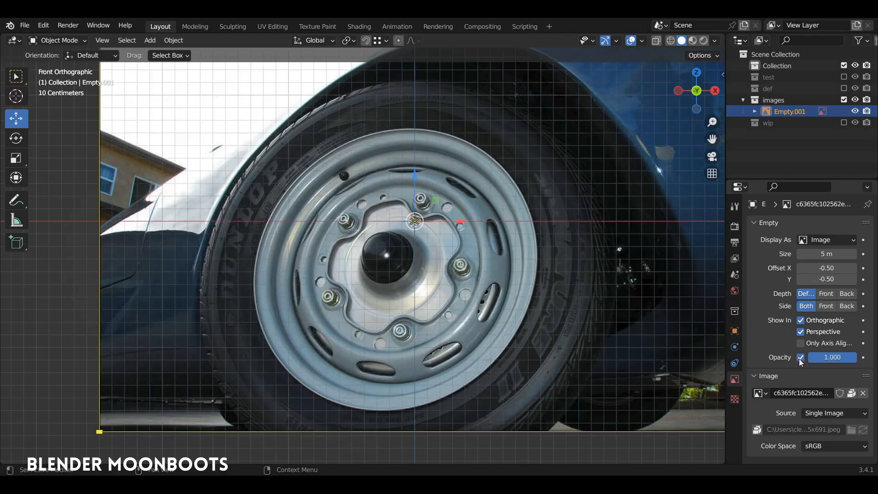
{"action": "left_click_drag", "start_coordinate": [843, 356], "coordinate": [800, 360]}
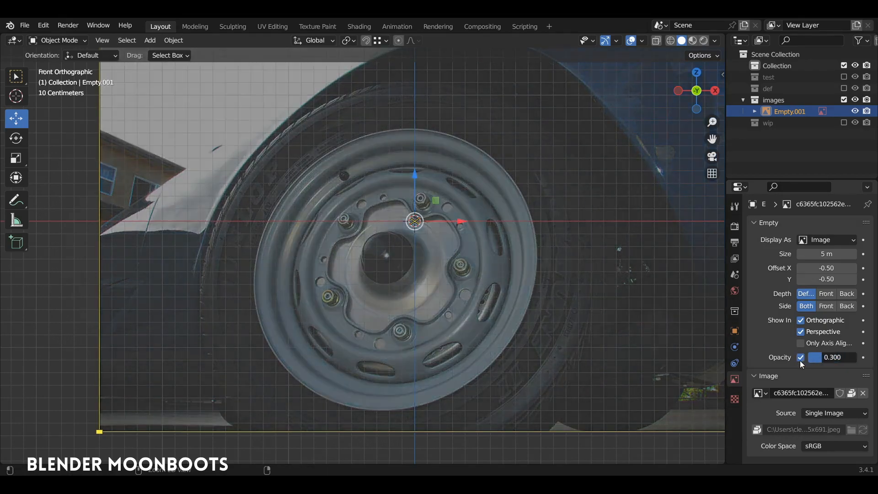
{"action": "mouse_move", "coordinate": [490, 249]}
{"action": "middle_mouse_down", "text": "shift"}
{"action": "mouse_move", "coordinate": [465, 300]}
{"action": "mouse_move", "coordinate": [469, 265]}
{"action": "mouse_move", "coordinate": [505, 242]}
{"action": "middle_mouse_up", "text": "shift"}
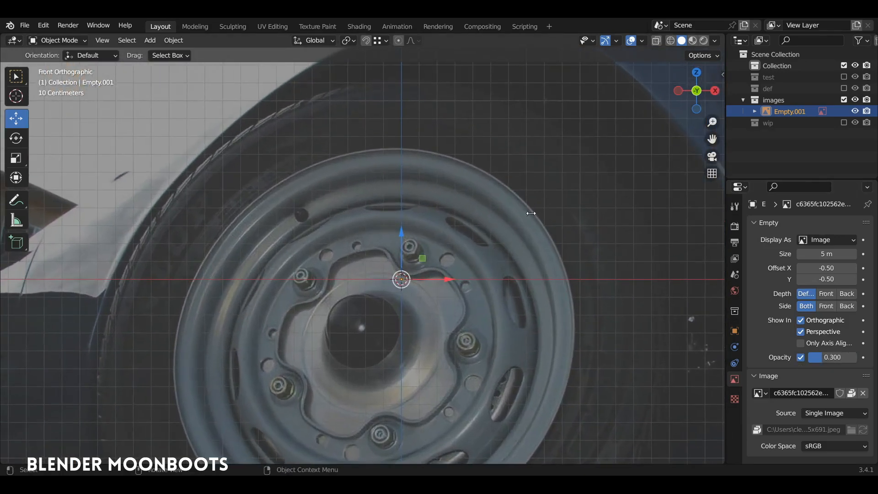
- Rotate the wheel reference image about -28° and move it upward until the hub is centred on the origin
{"action": "key", "text": "r"}
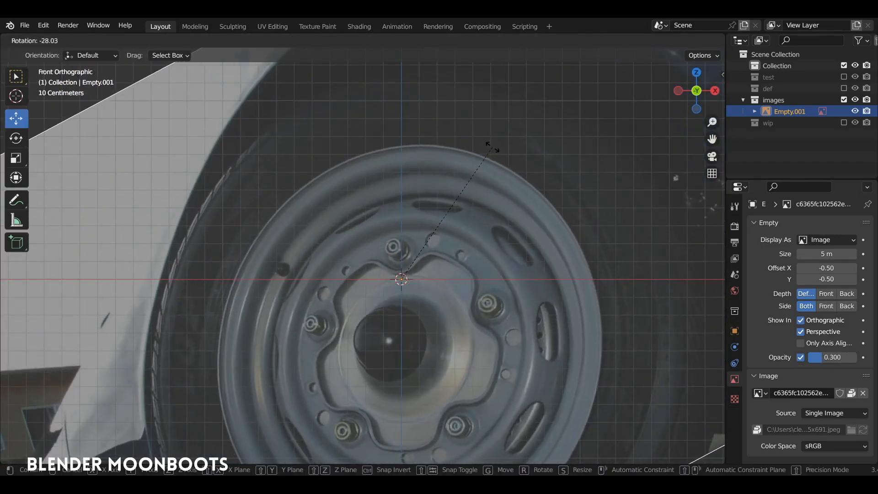
{"action": "left_click", "coordinate": [491, 150]}
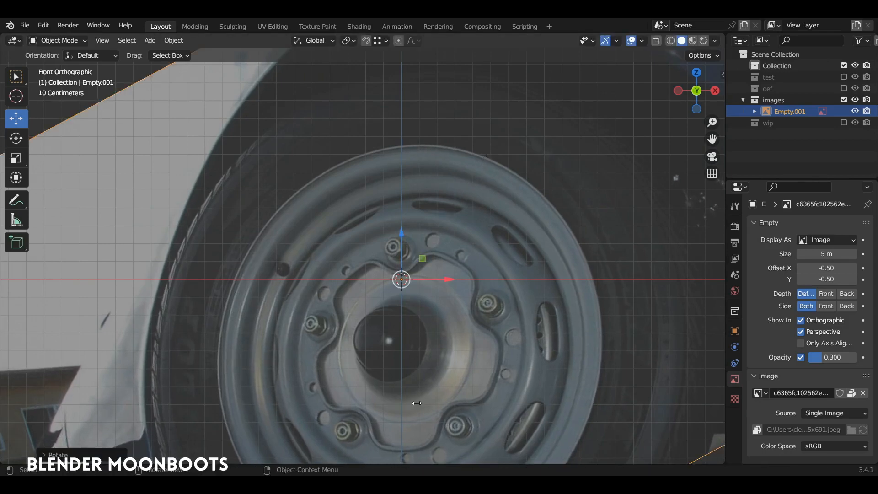
{"action": "key", "text": "g"}
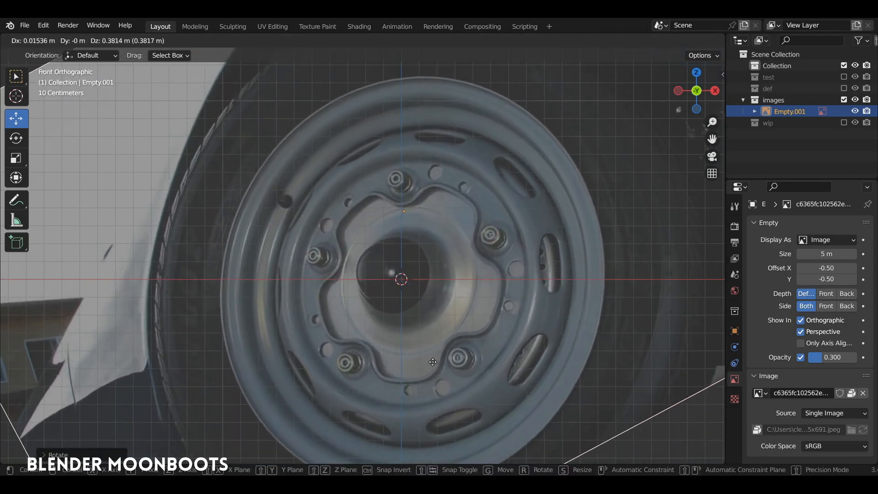
{"action": "left_click", "coordinate": [430, 364]}
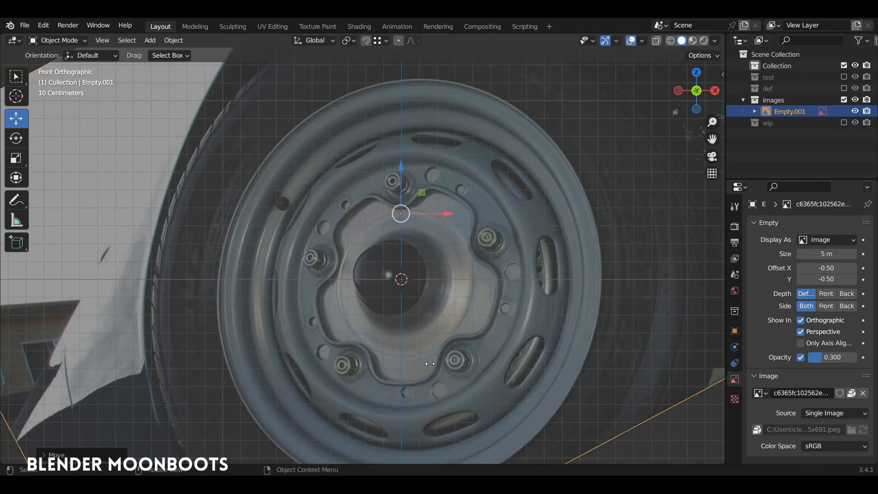
- Fine-tune the reference image's rotation by about 1.7° so one wheel nut lies near the vertical axis
{"action": "middle_click_drag", "start_coordinate": [430, 341], "coordinate": [441, 287], "text": "ctrl"}
{"action": "key", "text": "r"}
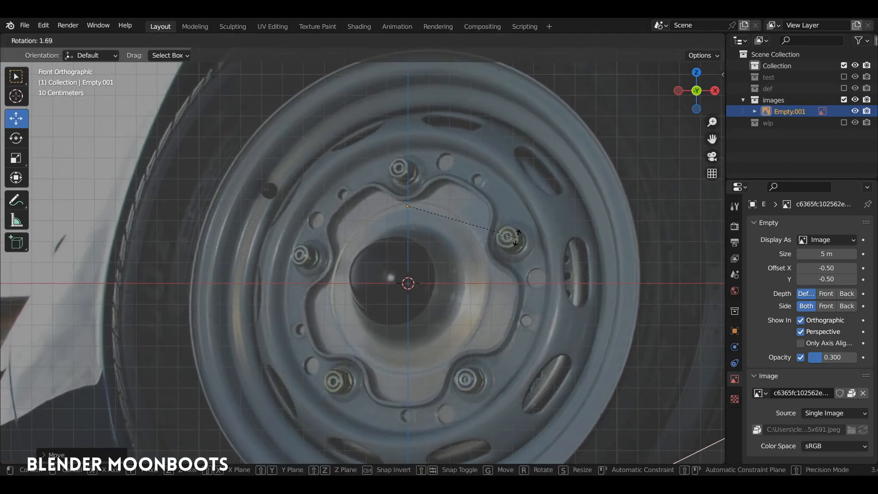
{"action": "left_click", "coordinate": [505, 235]}
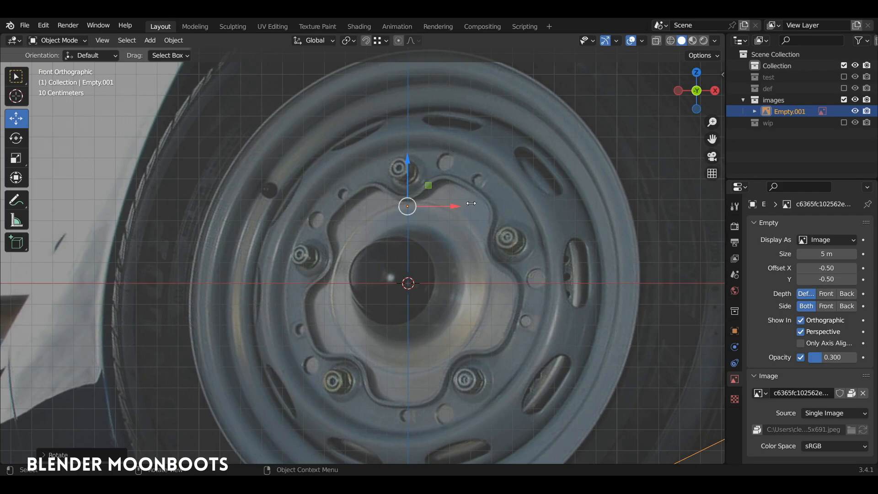
{"action": "left_click", "coordinate": [452, 219]}
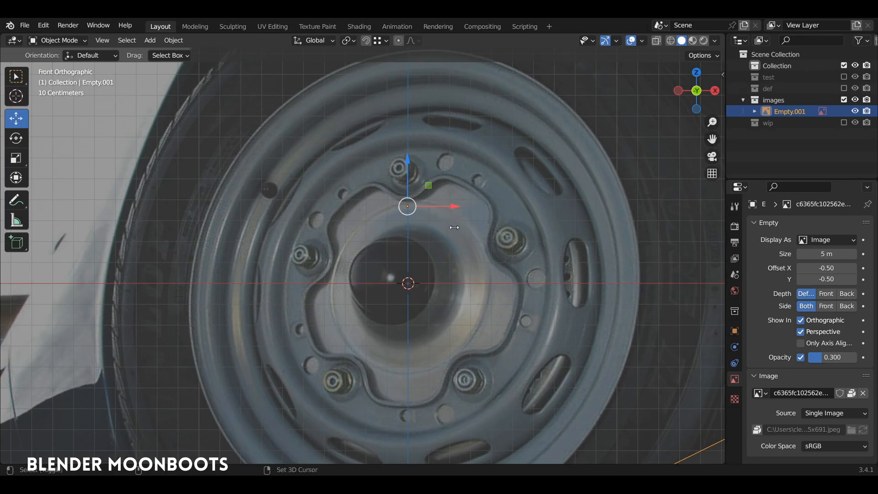
- Add a mesh circle with 50 vertices at the origin
{"action": "key", "text": "shift+a"}
{"action": "mouse_move", "coordinate": [394, 115]}
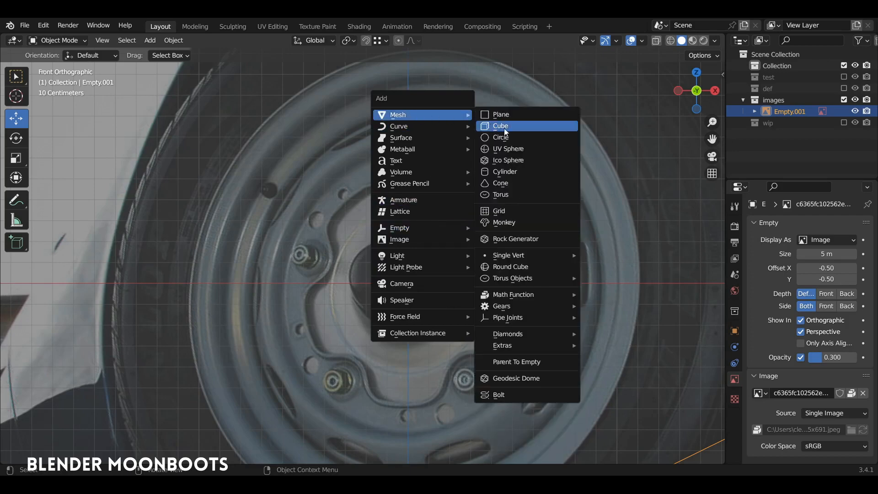
{"action": "left_click", "coordinate": [517, 138]}
{"action": "left_click", "coordinate": [60, 454]}
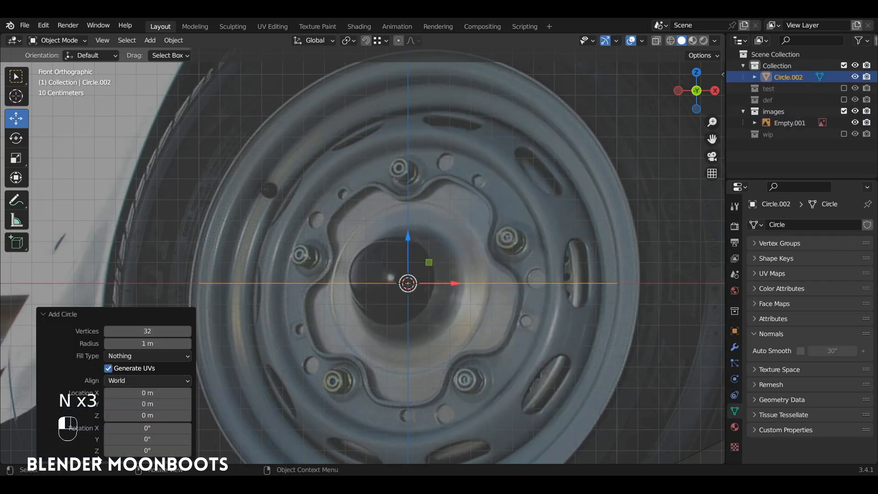
{"action": "left_click", "coordinate": [154, 329]}
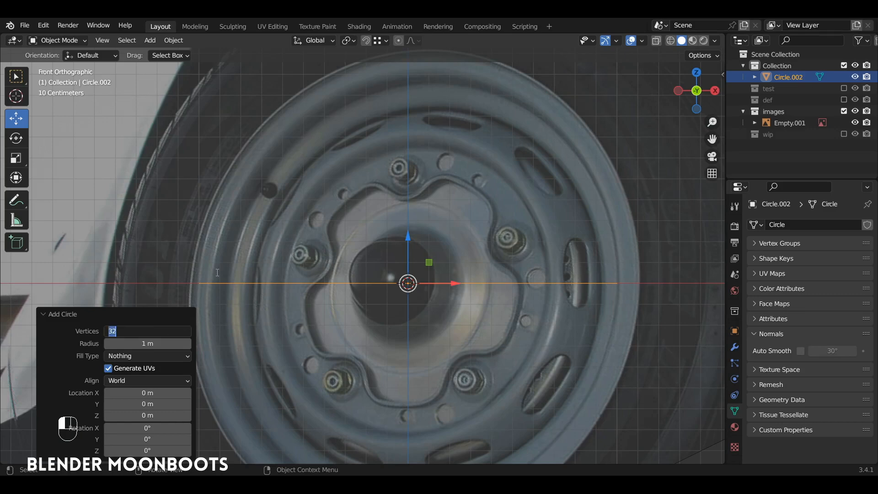
{"action": "key", "text": "Return"}
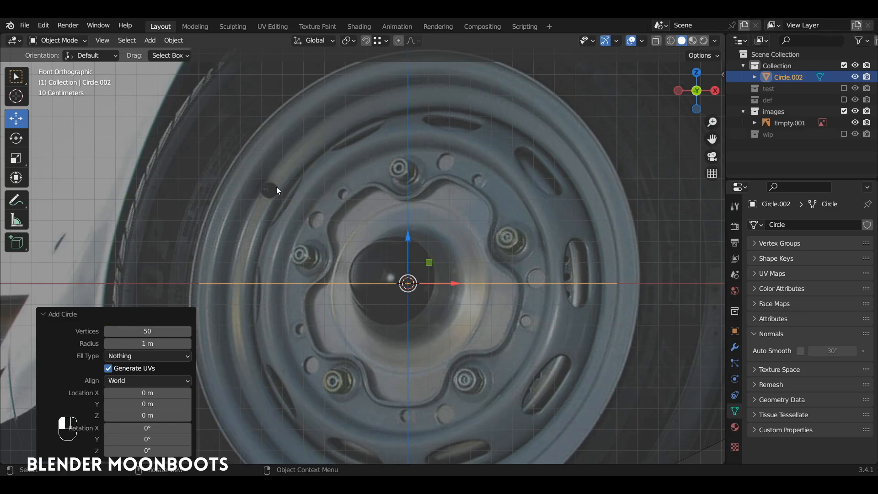
- In Edit Mode, rotate the circle 90° about X and scale it up to match the wheel rim's outer edge
{"action": "key", "text": "Tab"}
{"action": "type", "text": "rx90"}
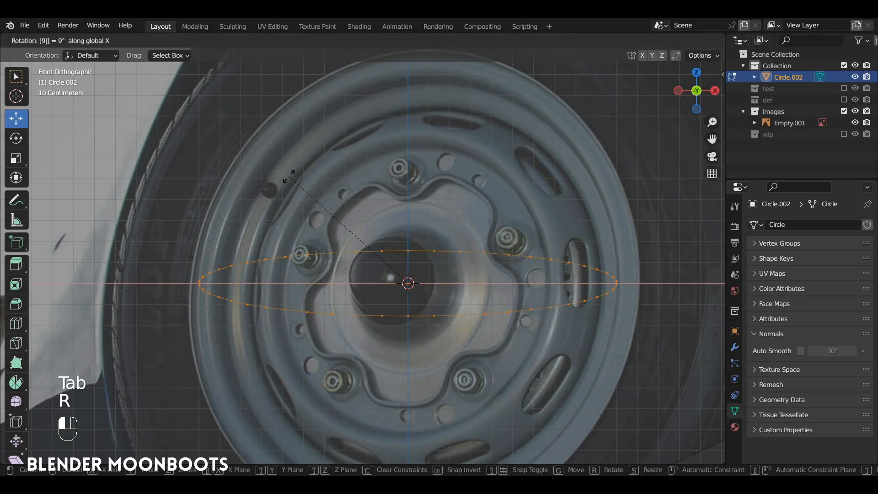
{"action": "key", "text": "Return"}
{"action": "key", "text": "s"}
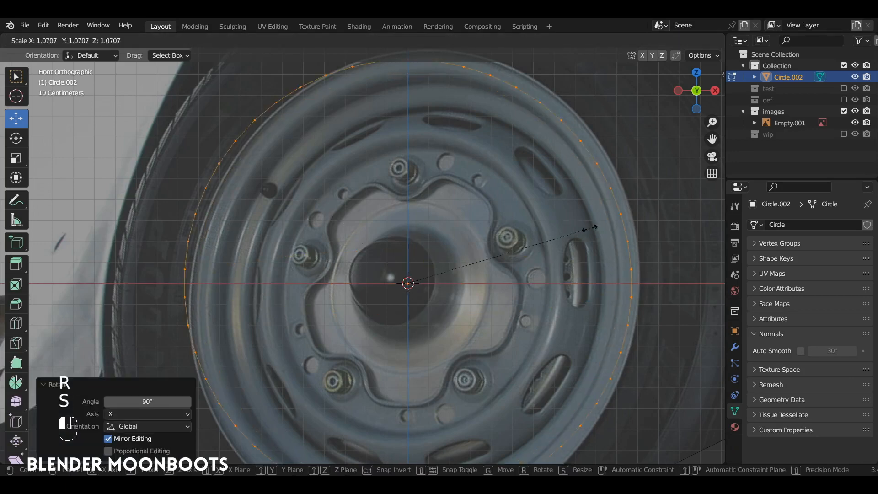
{"action": "left_click", "coordinate": [588, 232]}
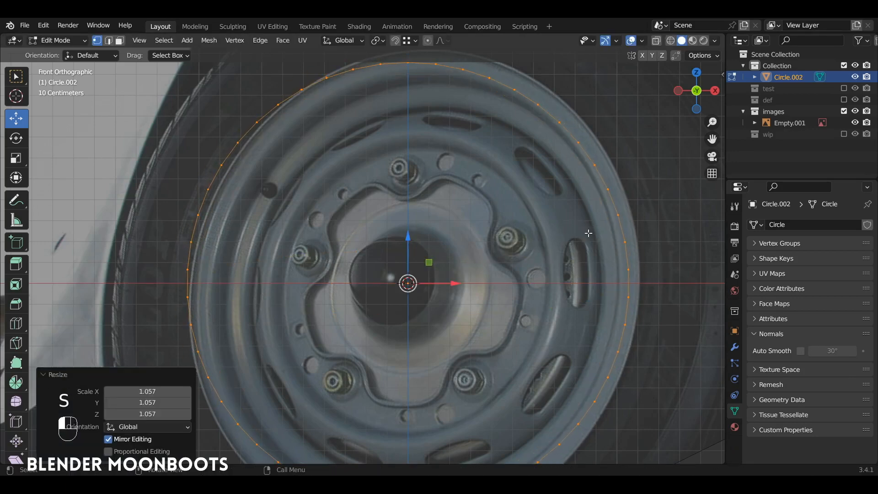
{"action": "mouse_move", "coordinate": [588, 225]}
{"action": "left_mouse_down", "text": "ctrl+alt"}
{"action": "mouse_move", "coordinate": [585, 235]}
{"action": "mouse_move", "coordinate": [596, 219]}
{"action": "left_mouse_up", "text": "ctrl+alt"}
{"action": "left_click_drag", "start_coordinate": [496, 110], "coordinate": [491, 125], "text": "ctrl+alt"}
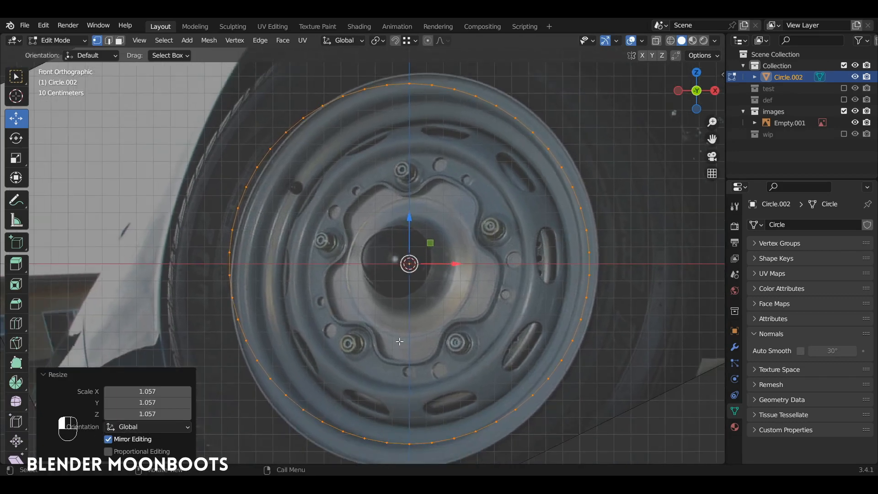
{"action": "key", "text": "s"}
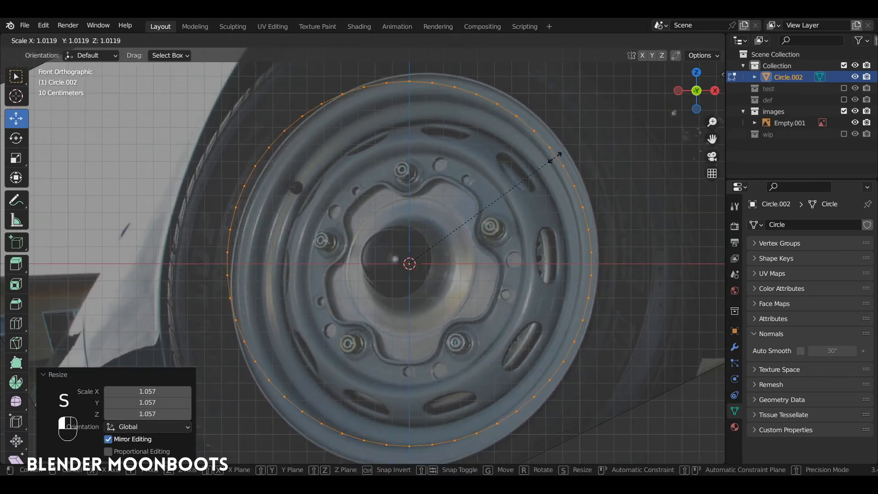
{"action": "left_click", "coordinate": [557, 157]}
- Return to Object Mode and nudge the reference image slightly so the rim lines up with the circle
{"action": "key", "text": "Tab"}
{"action": "left_click", "coordinate": [611, 178]}
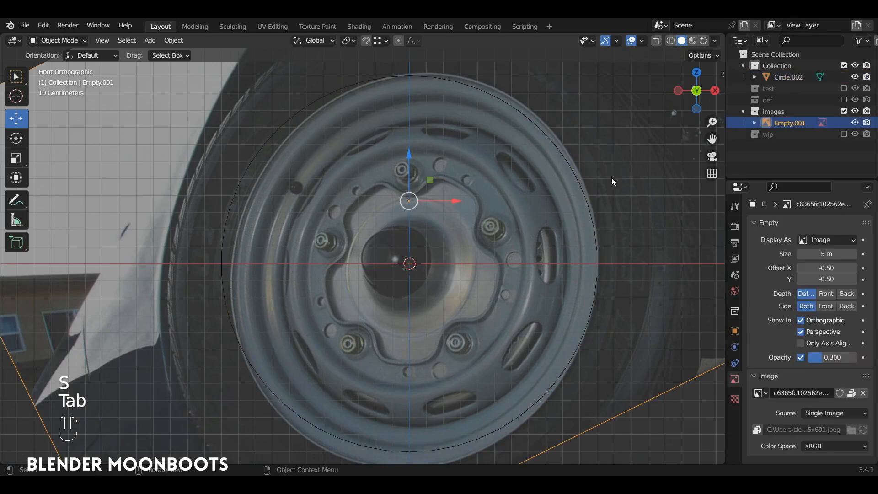
{"action": "key", "text": "g"}
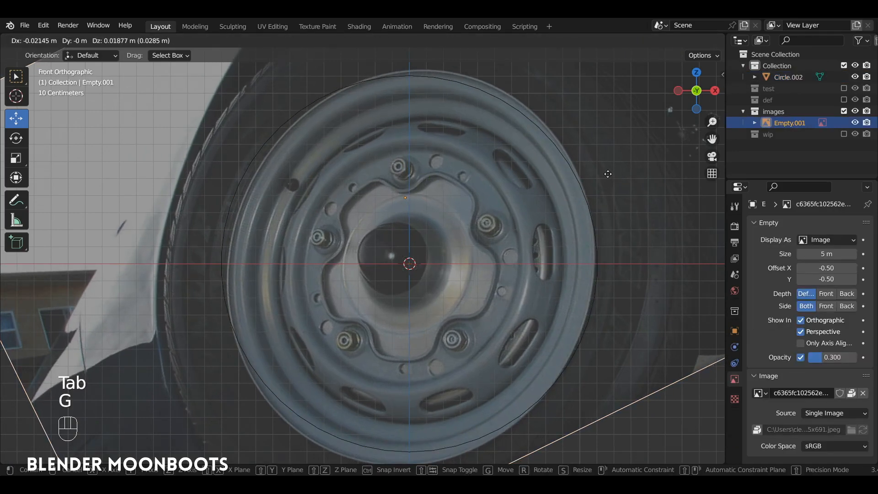
{"action": "left_click", "coordinate": [610, 174]}
- Extrude the circle inward at a scale of about 0.367, then shrink the inner ring slightly to fit the hub in X-ray view
{"action": "left_click", "coordinate": [533, 120]}
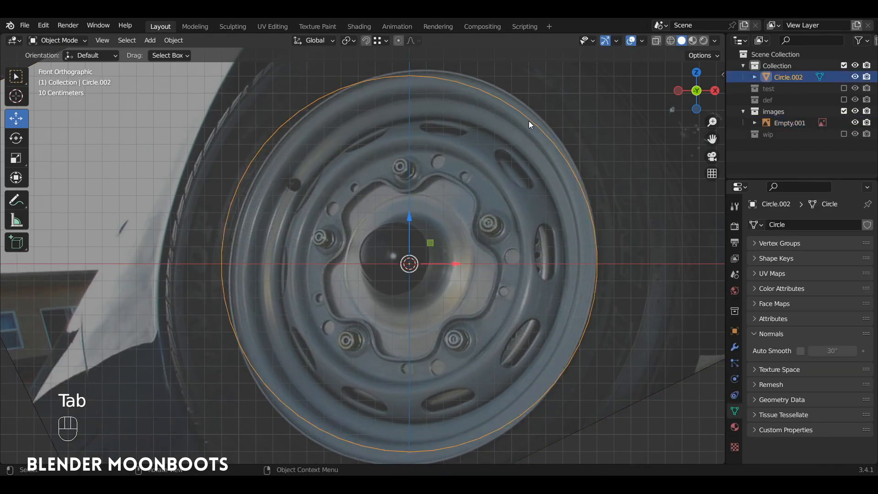
{"action": "key", "text": "Tab"}
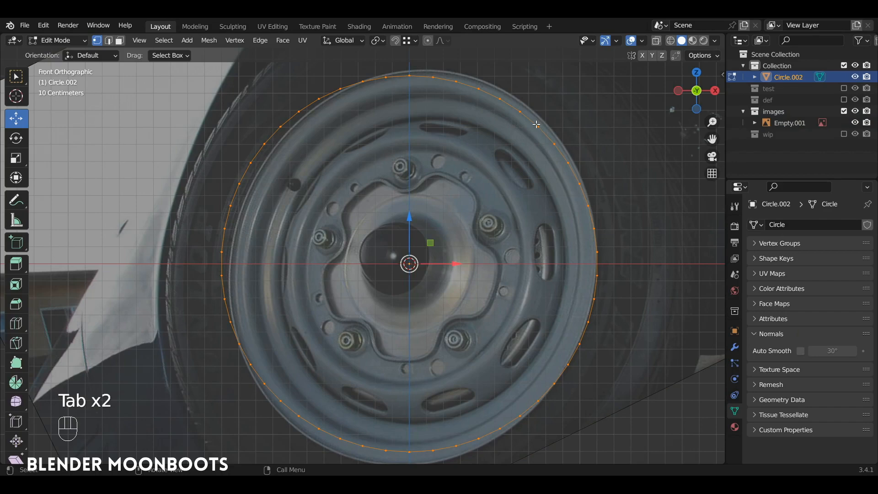
{"action": "key", "text": "e"}
{"action": "key", "text": "s"}
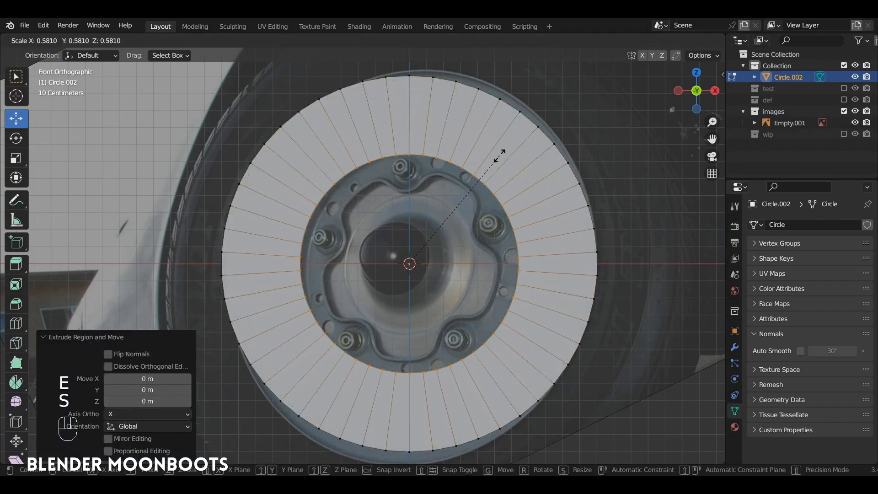
{"action": "left_click", "coordinate": [463, 186]}
{"action": "key", "text": "alt+z"}
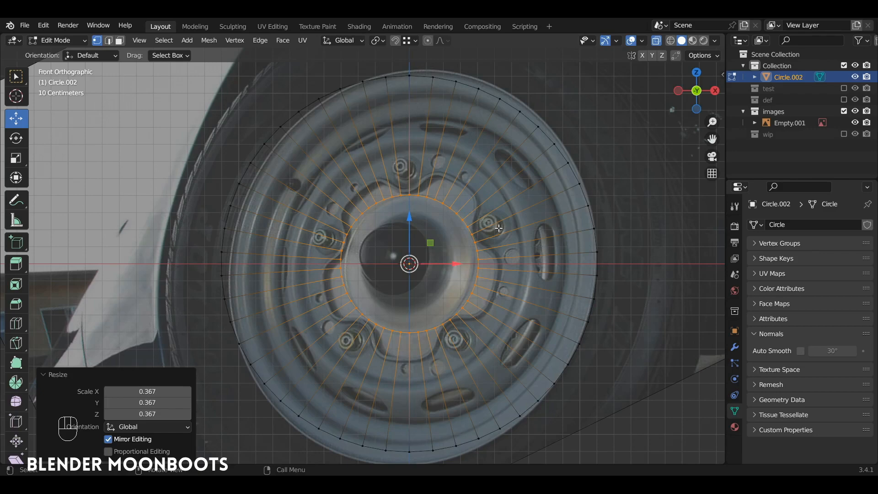
{"action": "key", "text": "s"}
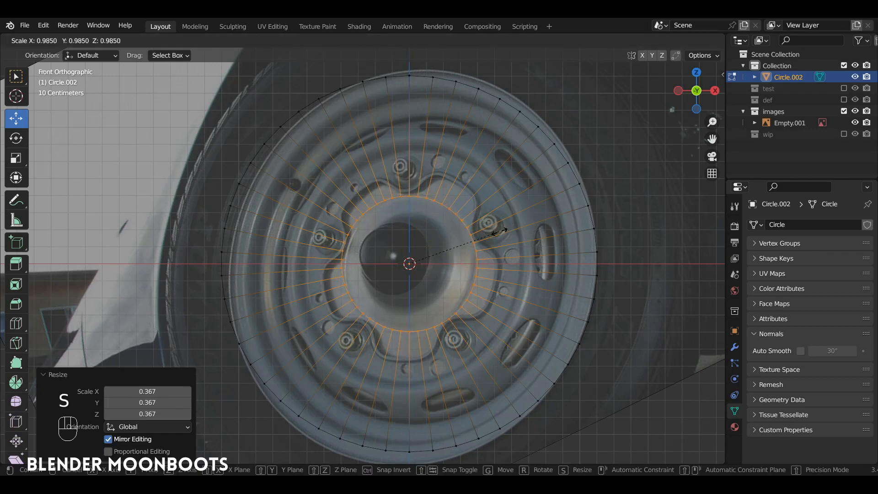
{"action": "left_click", "coordinate": [500, 232]}
- Select the five-face wedge clockwise from the ring's top centre line, invert the selection, and delete the rest of the ring
{"action": "left_click_drag", "start_coordinate": [499, 215], "coordinate": [489, 267], "text": "alt+shift"}
{"action": "left_click_drag", "start_coordinate": [490, 244], "coordinate": [489, 160], "text": "ctrl+alt"}
{"action": "key", "text": "a"}
{"action": "key", "text": "a"}
{"action": "mouse_move", "coordinate": [409, 71]}
{"action": "left_mouse_down", "text": "ctrl"}
{"action": "mouse_move", "coordinate": [508, 92]}
{"action": "mouse_move", "coordinate": [524, 144]}
{"action": "mouse_move", "coordinate": [440, 267]}
{"action": "left_mouse_up", "text": "ctrl"}
{"action": "right_click_drag", "start_coordinate": [411, 258], "coordinate": [411, 259], "text": "ctrl"}
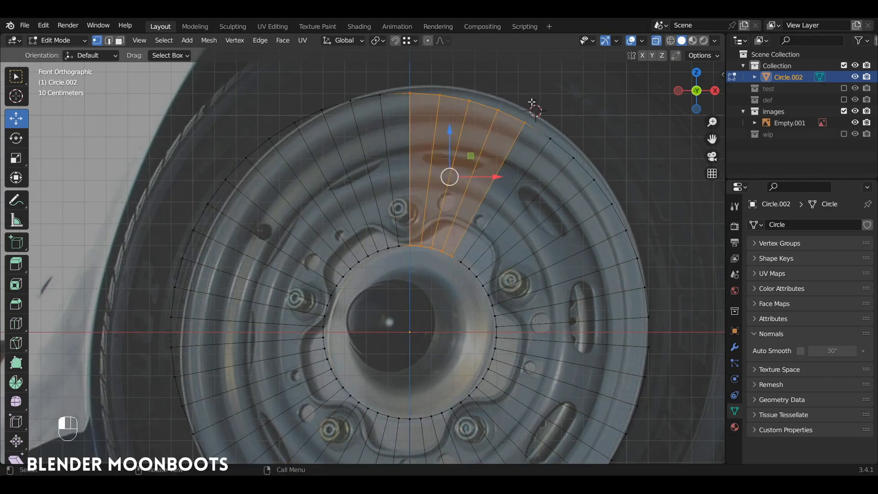
{"action": "mouse_move", "coordinate": [525, 101]}
{"action": "right_mouse_down", "text": "ctrl"}
{"action": "mouse_move", "coordinate": [554, 132]}
{"action": "mouse_move", "coordinate": [519, 193]}
{"action": "mouse_move", "coordinate": [463, 256]}
{"action": "right_mouse_up", "text": "ctrl"}
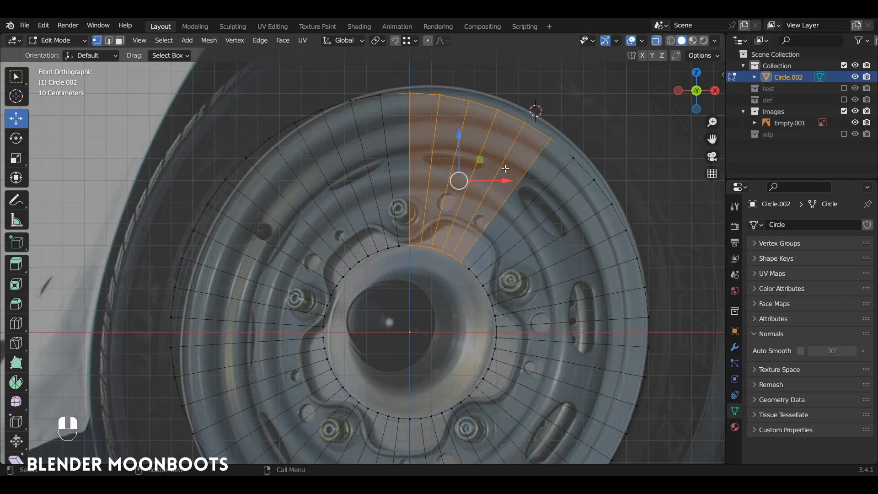
{"action": "key", "text": "ctrl"}
{"action": "key", "text": "ctrl+i"}
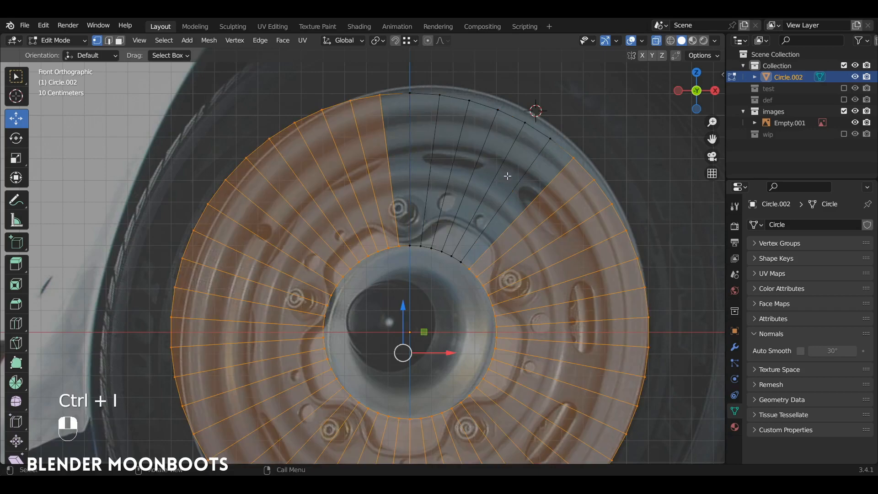
{"action": "key", "text": "x"}
{"action": "left_click", "coordinate": [503, 185]}
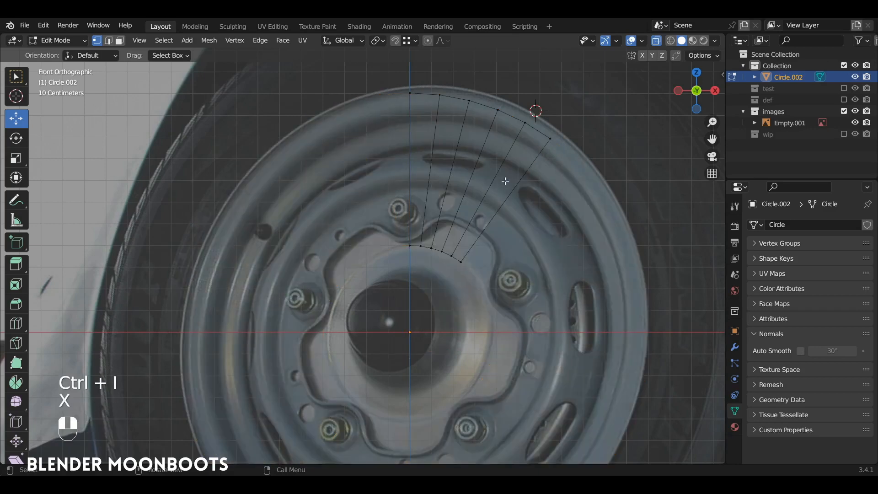
- Return to Object Mode and add a Mirror modifier on the X axis to the wedge
{"action": "scroll", "coordinate": [508, 180], "scroll_direction": "down", "scroll_amount": 2}
{"action": "key", "text": "Tab"}
{"action": "left_click_drag", "start_coordinate": [463, 163], "coordinate": [487, 145], "text": "alt+shift"}
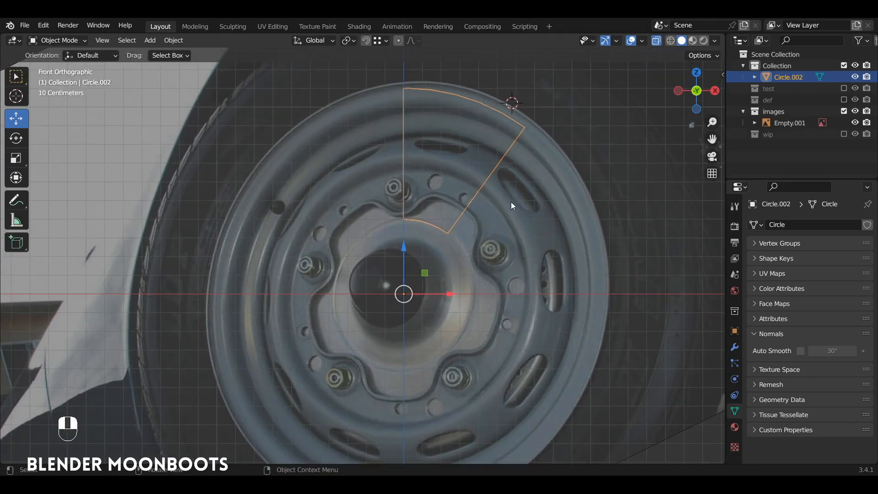
{"action": "left_click", "coordinate": [734, 348]}
{"action": "left_click", "coordinate": [772, 224]}
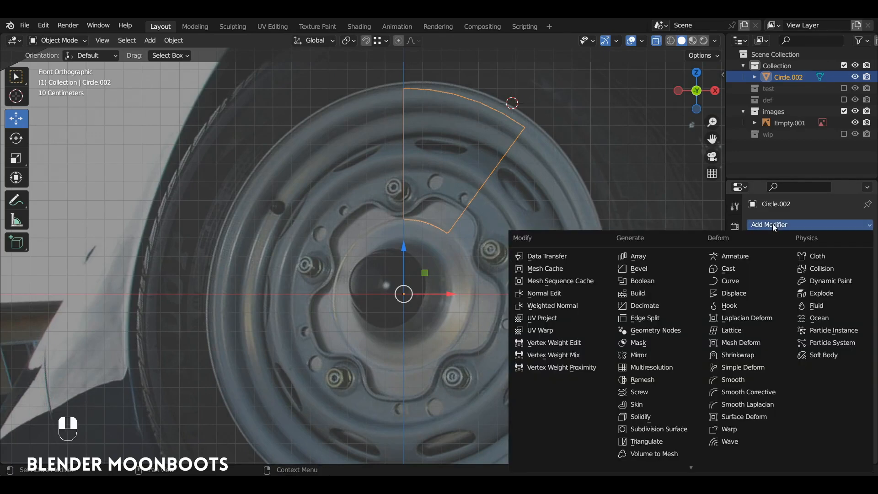
{"action": "left_click", "coordinate": [663, 356]}
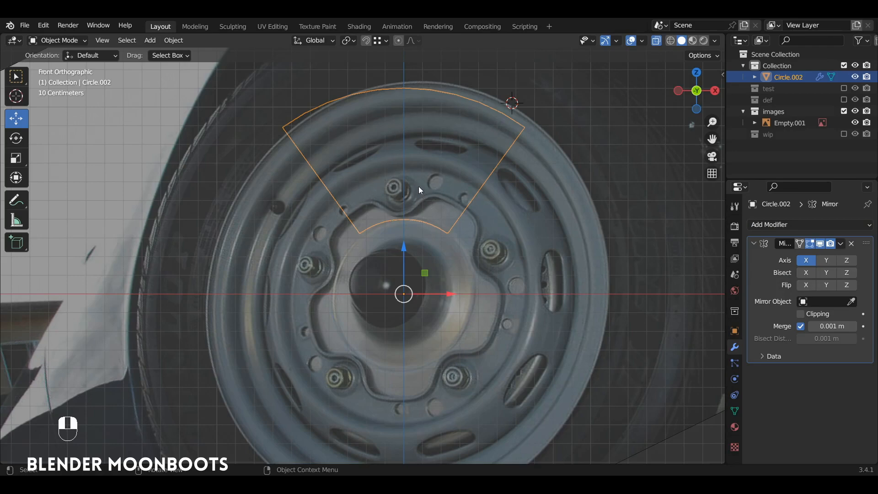
- Enter Edit Mode and add a loop cut across the wedge, slid toward the rim at a factor of about 0.702
{"action": "scroll", "coordinate": [427, 175], "scroll_direction": "up", "scroll_amount": 3, "text": "alt"}
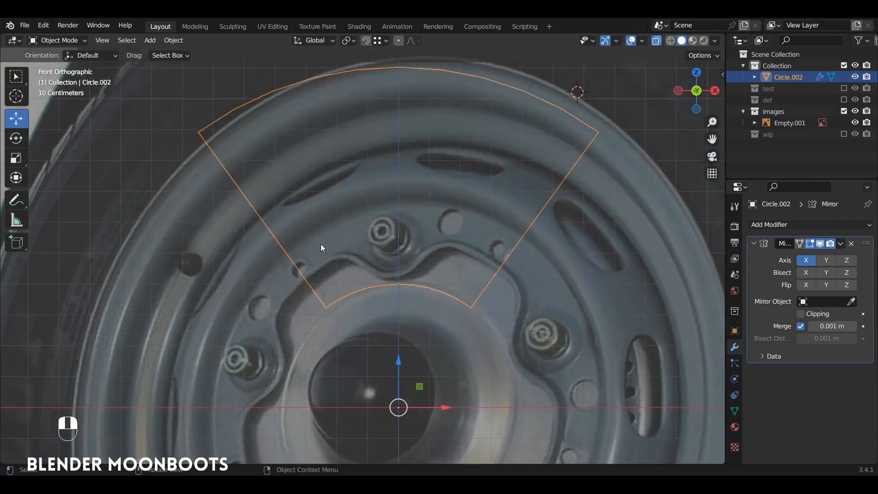
{"action": "scroll", "coordinate": [435, 214], "scroll_direction": "down", "scroll_amount": 2}
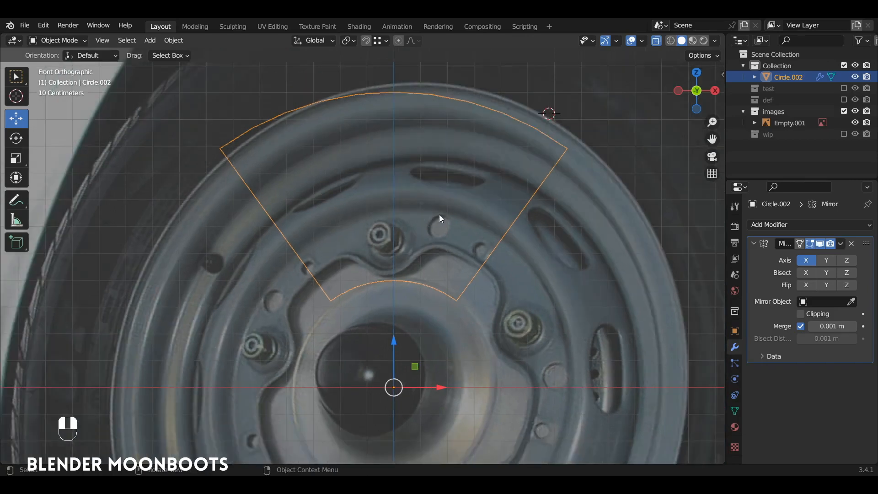
{"action": "key", "text": "Tab"}
{"action": "scroll", "coordinate": [432, 208], "scroll_direction": "up", "scroll_amount": 4, "text": "alt"}
{"action": "scroll", "coordinate": [431, 207], "scroll_direction": "down", "scroll_amount": 1, "text": "alt+shift"}
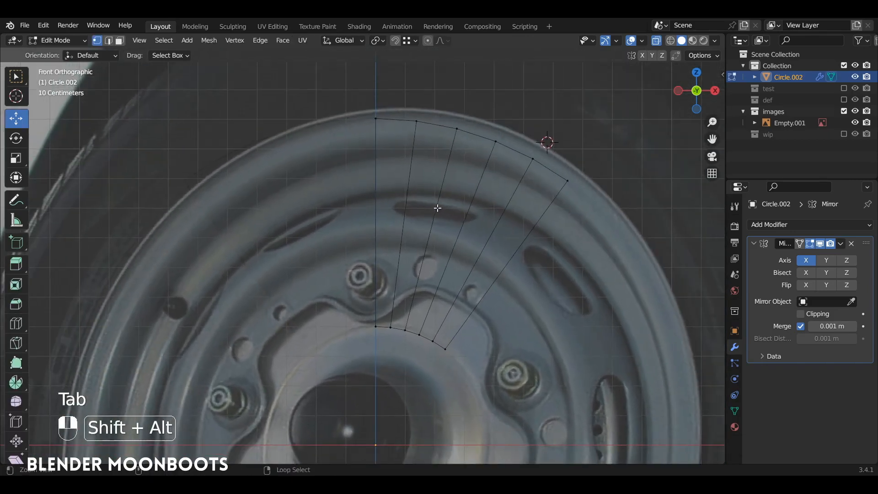
{"action": "key", "text": "ctrl+r"}
{"action": "left_click", "coordinate": [377, 239]}
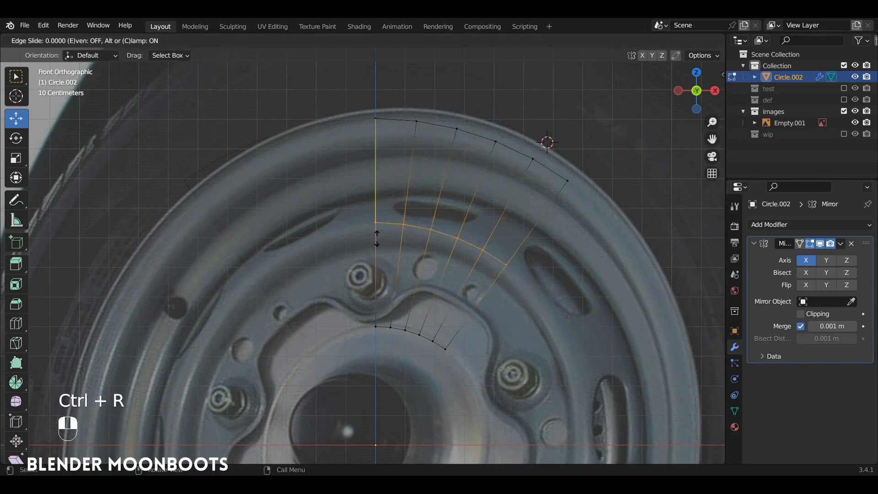
{"action": "left_click_drag", "start_coordinate": [382, 168], "coordinate": [382, 166]}
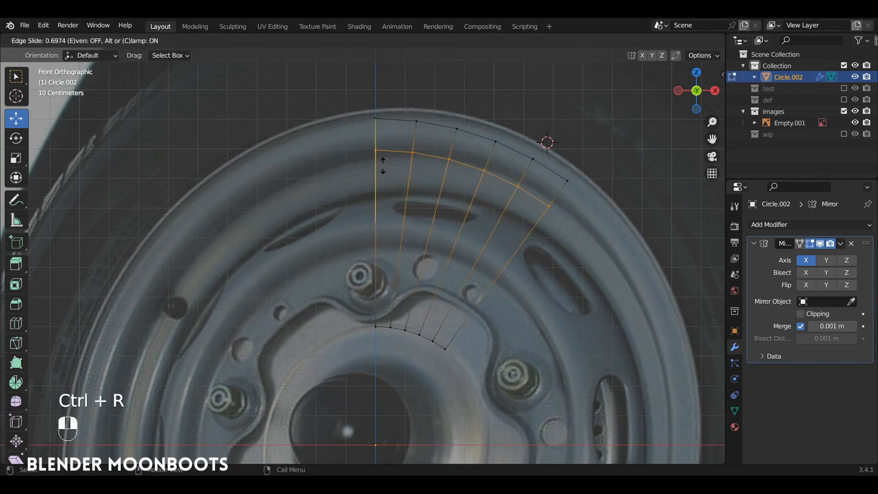
{"action": "left_click", "coordinate": [383, 165]}
- Add a loop cut in the wedge's inner band at a factor of about 0.582, then another centred between it and the first cut
{"action": "key", "text": "ctrl+r"}
{"action": "left_click", "coordinate": [383, 164]}
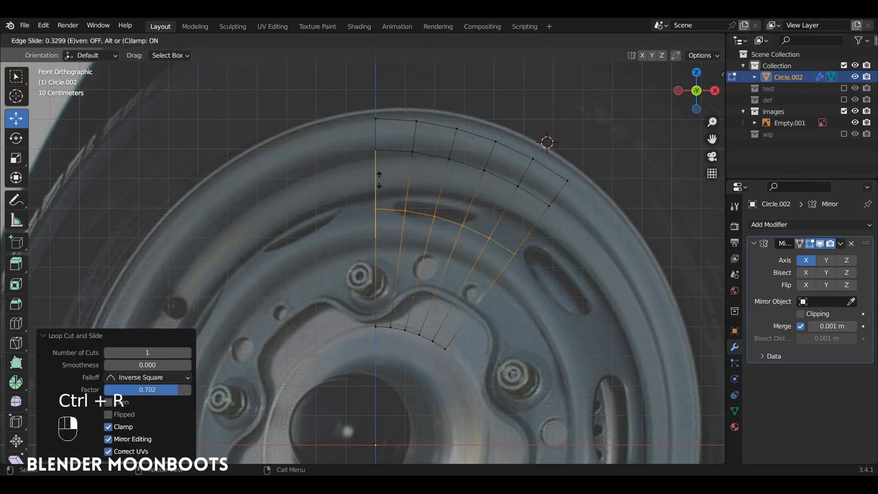
{"action": "left_click", "coordinate": [380, 165]}
{"action": "key", "text": "ctrl+r"}
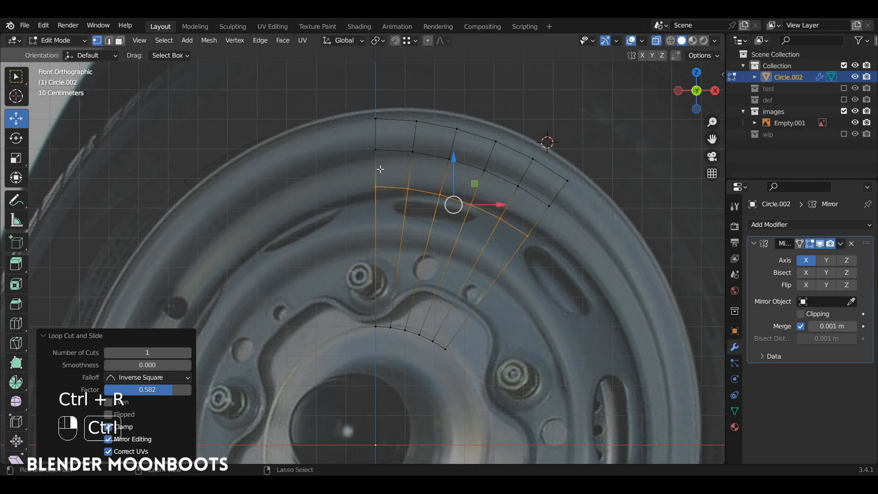
{"action": "left_click", "coordinate": [379, 168]}
{"action": "left_click", "coordinate": [379, 168]}
- Slide the wedge's outermost edge loop outward by a factor of about -0.46, unclamped, to meet the rim's outer edge
{"action": "left_click", "coordinate": [417, 119], "text": "alt"}
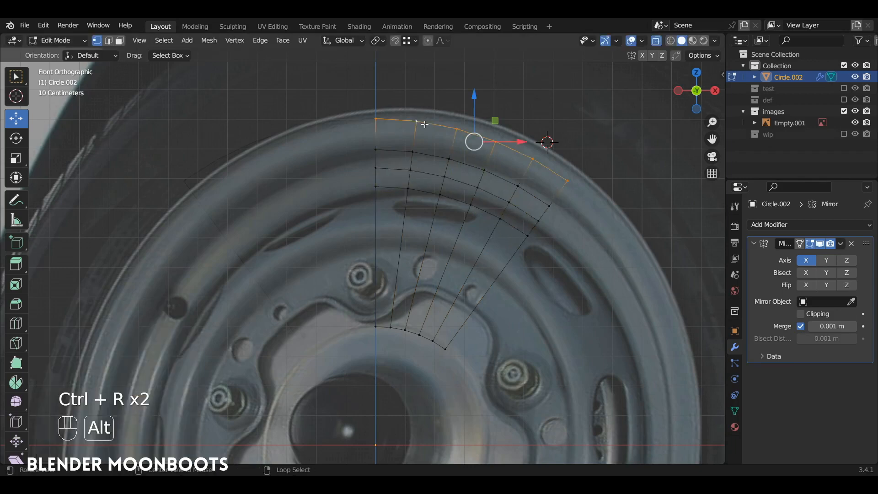
{"action": "key", "text": "g"}
{"action": "key", "text": "g"}
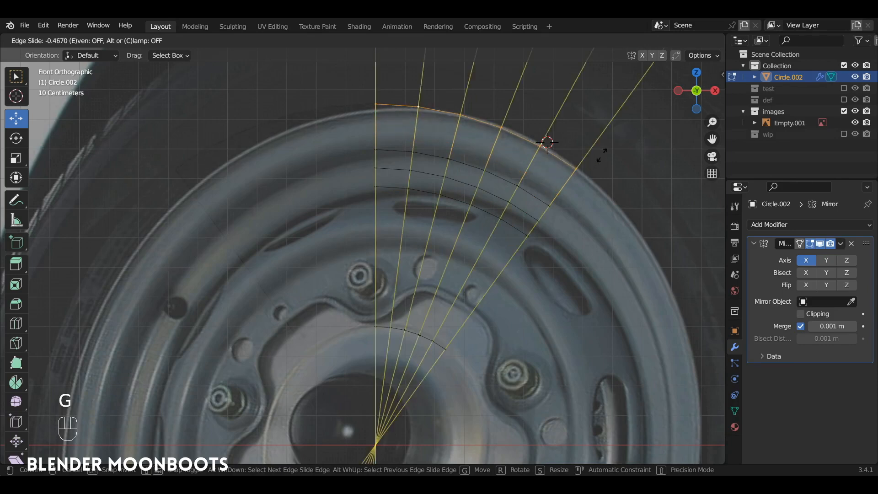
{"action": "left_click", "coordinate": [602, 154]}
- Add two loop cuts to the outermost band: one centred, and one close to the rim edge at a factor of about 0.56
{"action": "key", "text": "ctrl+r"}
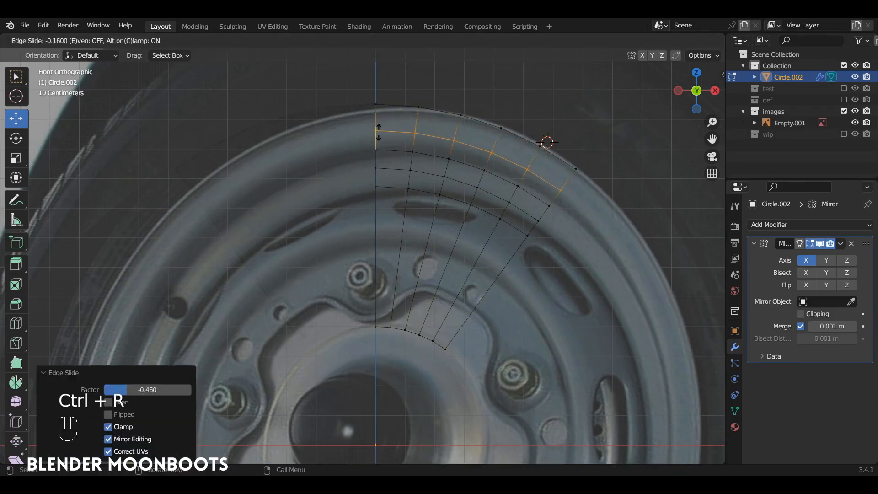
{"action": "left_click", "coordinate": [377, 113]}
{"action": "right_click", "coordinate": [378, 113]}
{"action": "key", "text": "ctrl+r"}
{"action": "left_click", "coordinate": [378, 112]}
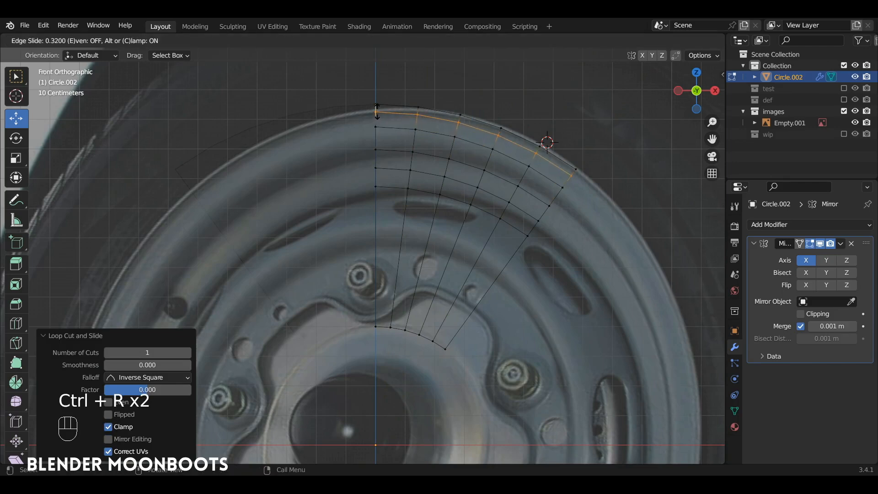
{"action": "left_click", "coordinate": [377, 108]}
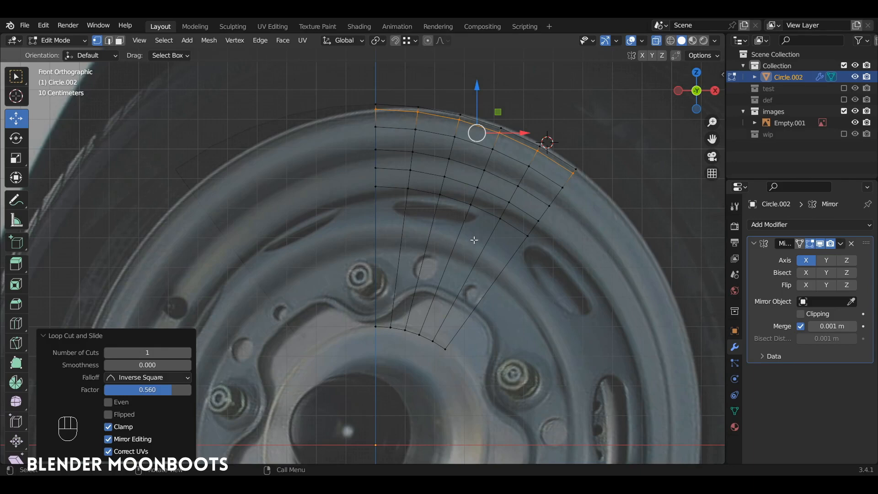
- Add a loop cut in the innermost band at a factor of about 0.182 and another just outside it at about -0.37
{"action": "key", "text": "ctrl+r"}
{"action": "left_click", "coordinate": [402, 247]}
{"action": "left_click", "coordinate": [394, 215]}
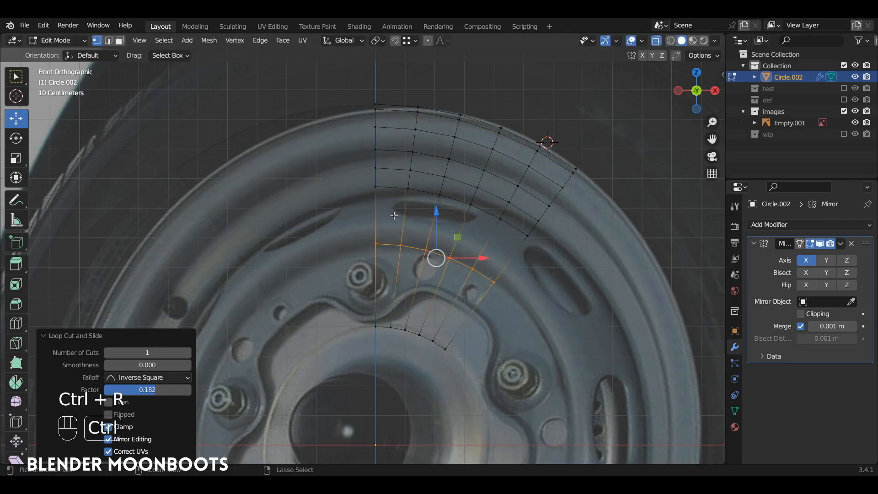
{"action": "key", "text": "ctrl+r"}
{"action": "left_click", "coordinate": [392, 218]}
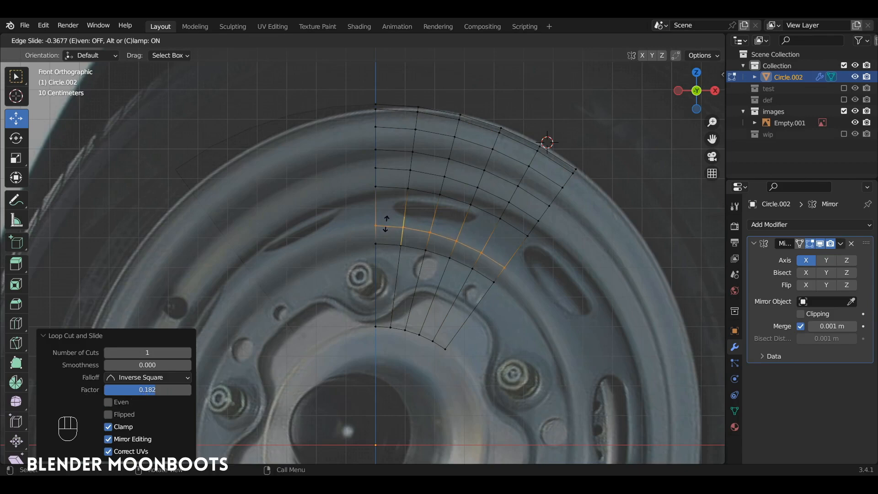
{"action": "left_click", "coordinate": [385, 227]}
- Vertex-slide the three inner-edge vertices farthest from the centre line outward onto the scalloped hub contour
{"action": "left_click_drag", "start_coordinate": [384, 227], "coordinate": [498, 231], "text": "ctrl+alt"}
{"action": "left_click", "coordinate": [529, 313]}
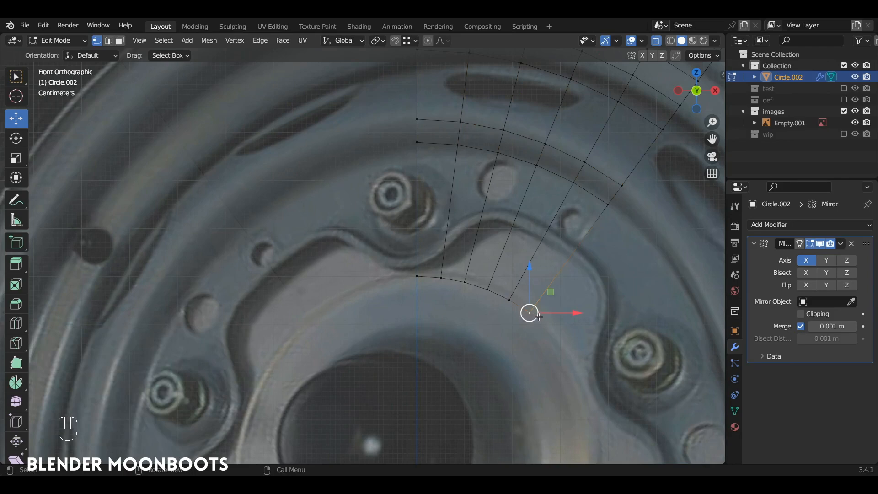
{"action": "key", "text": "g"}
{"action": "key", "text": "g"}
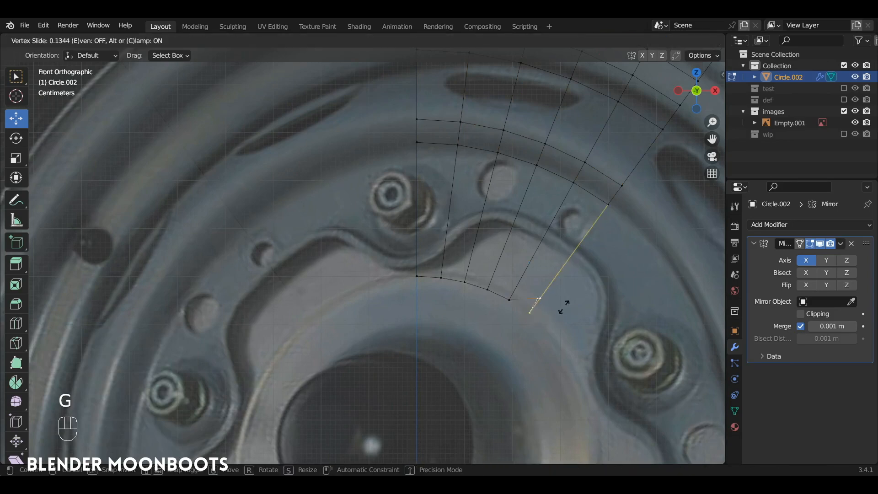
{"action": "left_click", "coordinate": [594, 269]}
{"action": "left_click", "coordinate": [510, 300]}
{"action": "key", "text": "g"}
{"action": "key", "text": "g"}
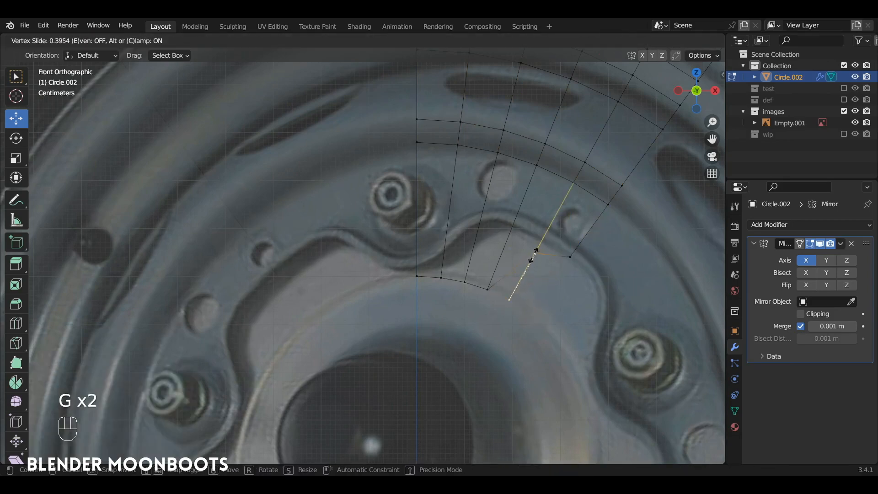
{"action": "left_click", "coordinate": [544, 244]}
{"action": "left_click", "coordinate": [488, 290]}
{"action": "key", "text": "g"}
{"action": "key", "text": "g"}
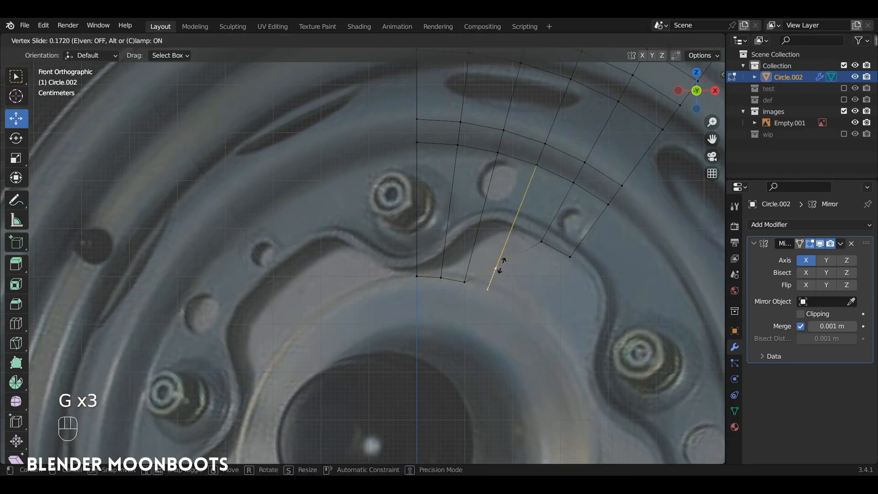
{"action": "left_click", "coordinate": [520, 225]}
- Vertex-slide the three remaining inner-edge vertices onto the hub contour's dip, moving the centre-line one by a factor of about 0.068
{"action": "left_click", "coordinate": [465, 281]}
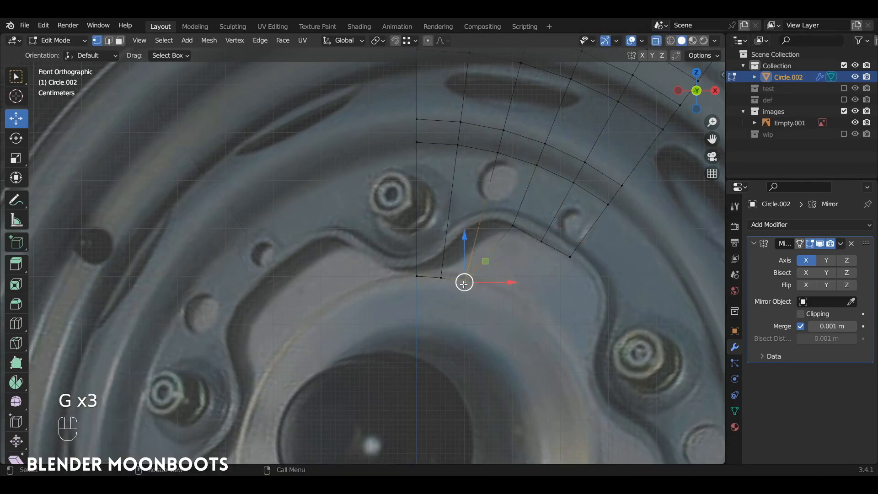
{"action": "key", "text": "g"}
{"action": "key", "text": "g"}
{"action": "left_click", "coordinate": [490, 226]}
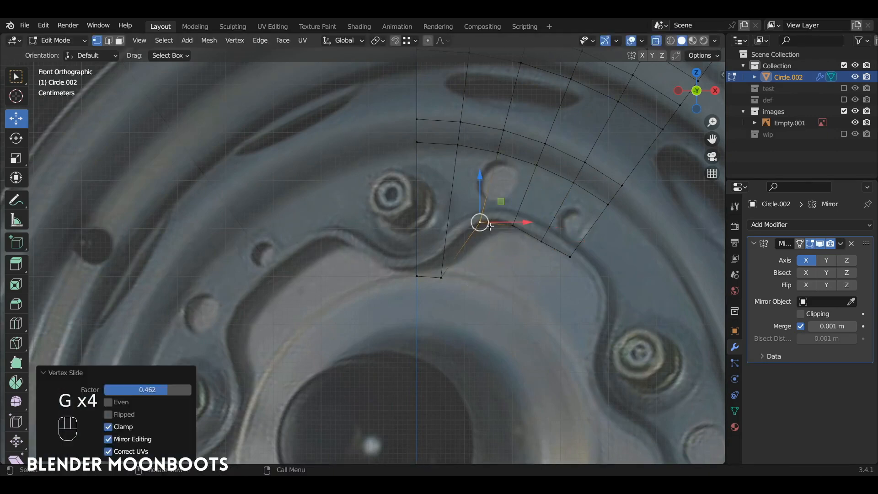
{"action": "left_click", "coordinate": [440, 277]}
{"action": "key", "text": "g"}
{"action": "key", "text": "g"}
{"action": "left_click", "coordinate": [446, 252]}
{"action": "left_click", "coordinate": [416, 276]}
{"action": "key", "text": "g"}
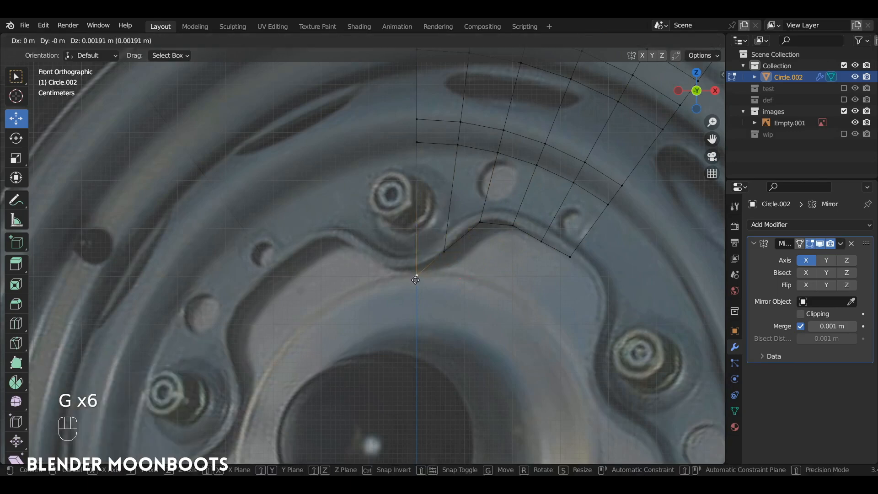
{"action": "key", "text": "g"}
{"action": "left_click", "coordinate": [441, 244]}
- Add a loop cut just outside the scalloped inner edge at a factor of about -0.602
{"action": "left_click_drag", "start_coordinate": [441, 242], "coordinate": [434, 267], "text": "alt+shift"}
{"action": "left_click_drag", "start_coordinate": [434, 267], "coordinate": [467, 275], "text": "ctrl+alt"}
{"action": "left_click_drag", "start_coordinate": [485, 202], "coordinate": [463, 262], "text": "alt+shift"}
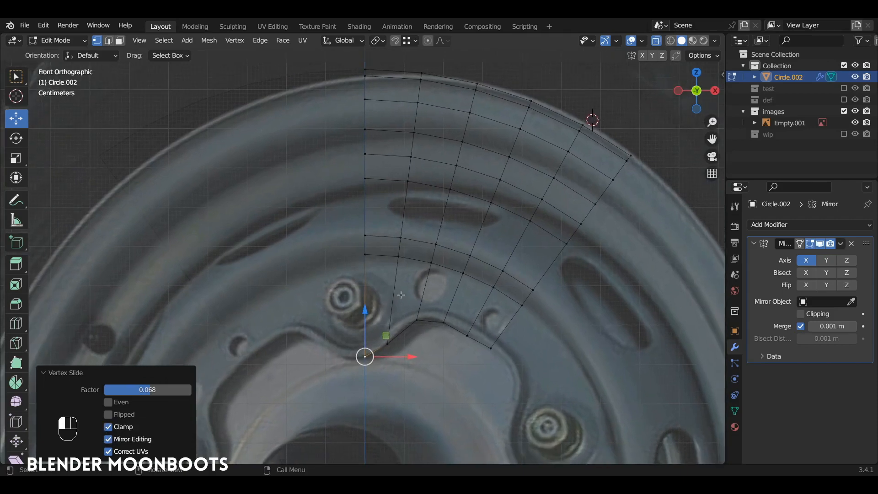
{"action": "key", "text": "ctrl+r"}
{"action": "left_click", "coordinate": [456, 305]}
{"action": "left_click", "coordinate": [453, 318]}
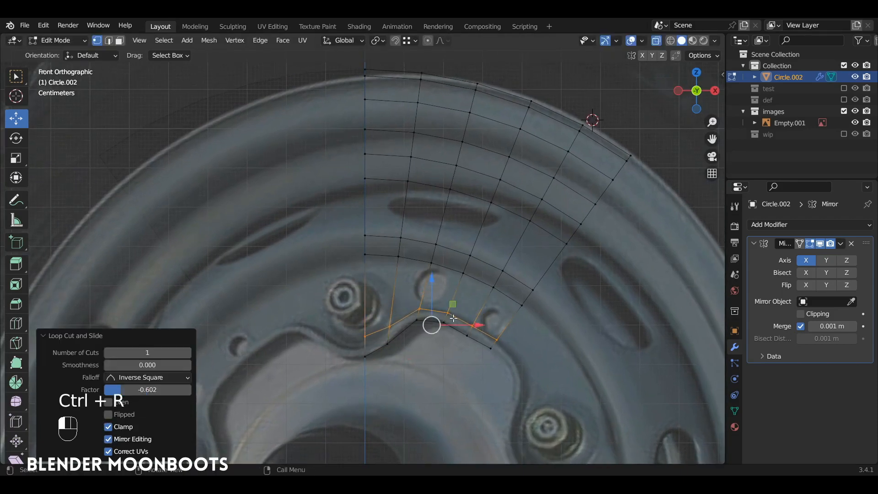
- Vertex-slide the new loop's centre-line vertex and its neighbour closer to the scalloped inner edge, the centre-line one by about 0.432
{"action": "left_click", "coordinate": [391, 326]}
{"action": "key", "text": "g"}
{"action": "key", "text": "g"}
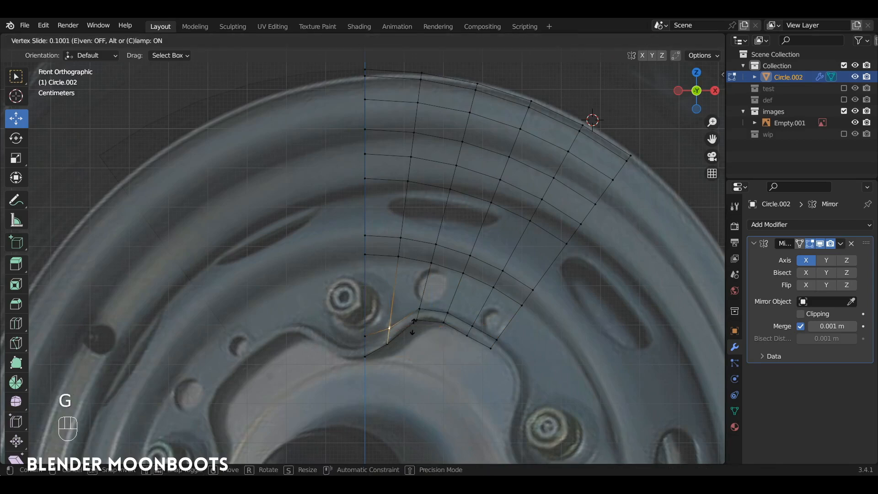
{"action": "left_click", "coordinate": [386, 330]}
{"action": "left_click", "coordinate": [365, 338]}
{"action": "key", "text": "g"}
{"action": "key", "text": "g"}
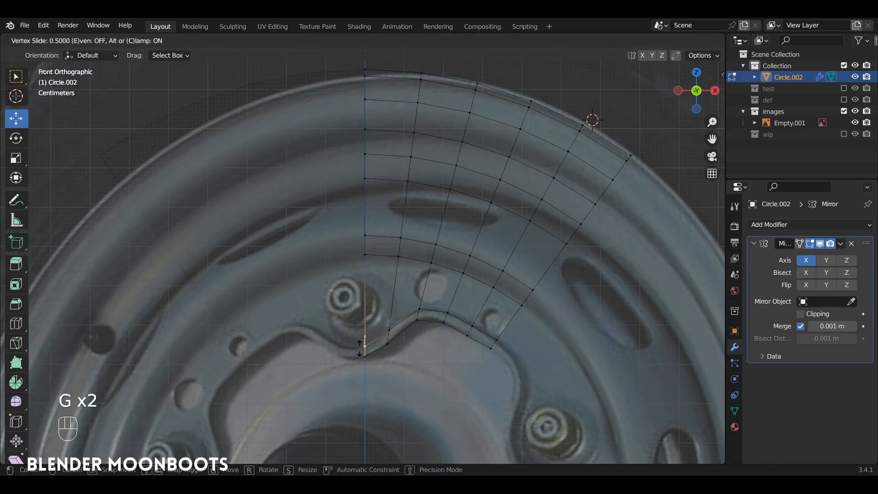
{"action": "left_click", "coordinate": [361, 347]}
- Add three evenly spaced loop cuts across the band that runs through the bolt and the small holes
{"action": "key", "text": "ctrl+r"}
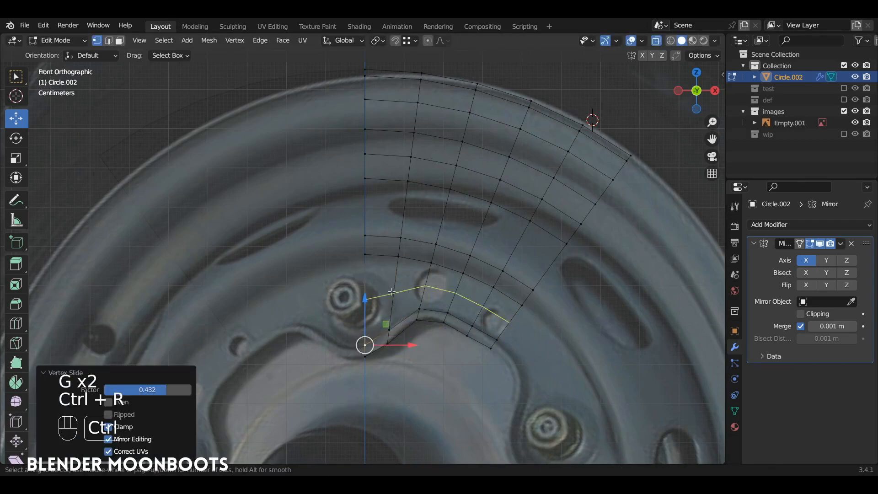
{"action": "scroll", "coordinate": [393, 292], "scroll_direction": "up", "scroll_amount": 2}
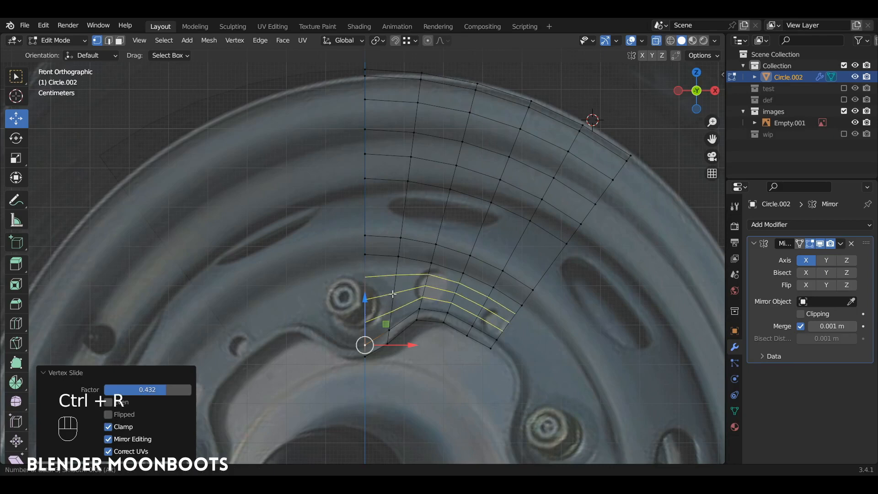
{"action": "left_click", "coordinate": [393, 294]}
{"action": "right_click", "coordinate": [396, 293]}
- Delete the middle centre-line vertex beside the bolt to open a half hole, and enable Clipping in the Mirror modifier
{"action": "left_click", "coordinate": [362, 298]}
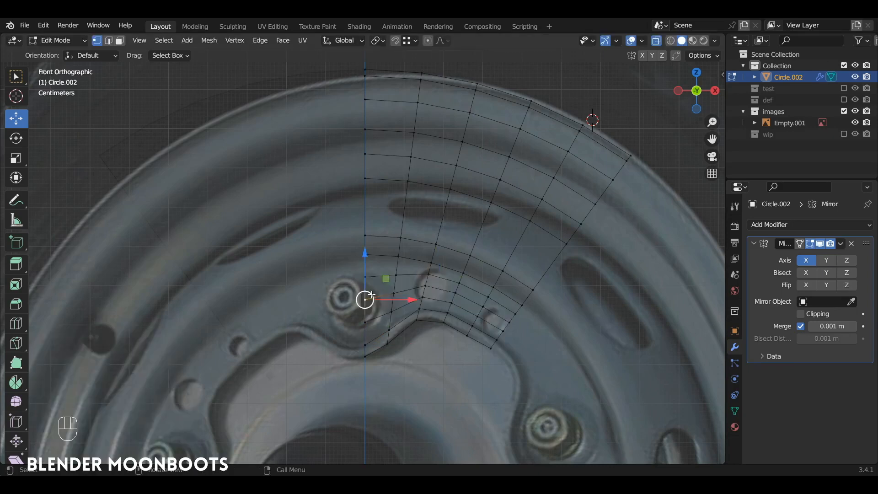
{"action": "key", "text": "x"}
{"action": "left_click", "coordinate": [371, 292]}
{"action": "left_click_drag", "start_coordinate": [403, 288], "coordinate": [433, 244], "text": "alt+shift"}
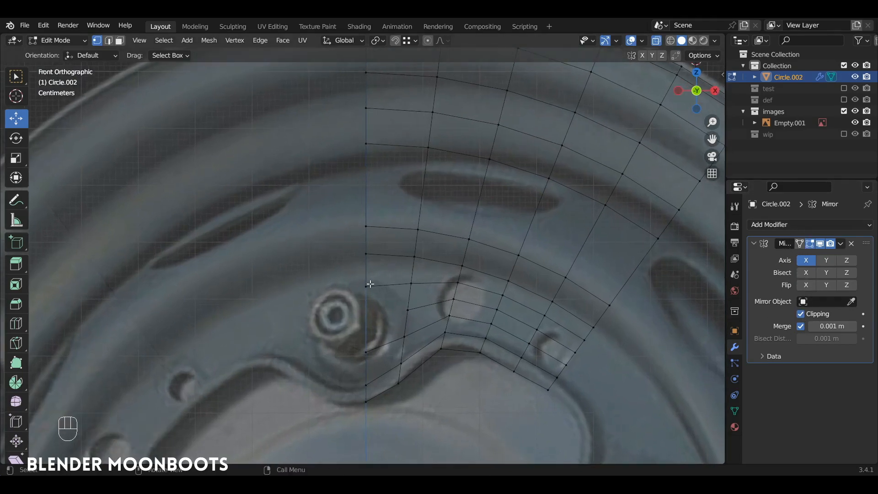
- Round the bolt opening's boundary loop with LoopTools Circle and move it about -0.0048 m along Z
{"action": "left_click", "coordinate": [392, 289], "text": "alt"}
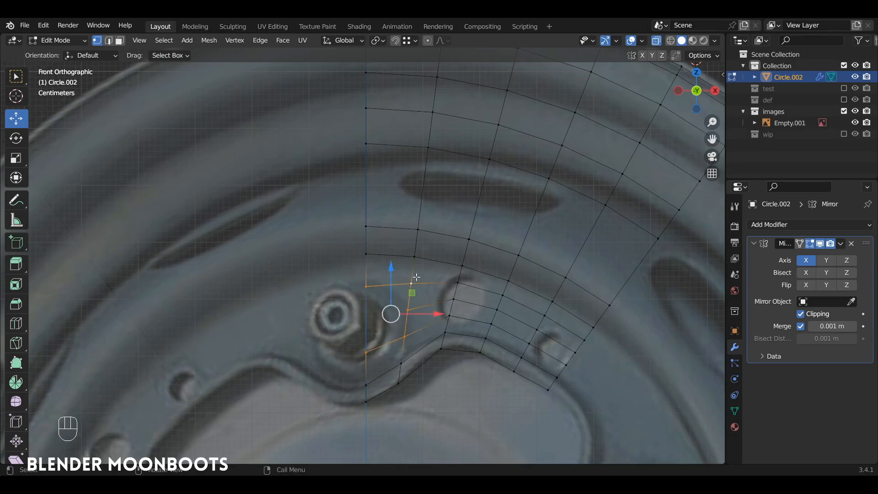
{"action": "right_click", "coordinate": [418, 250]}
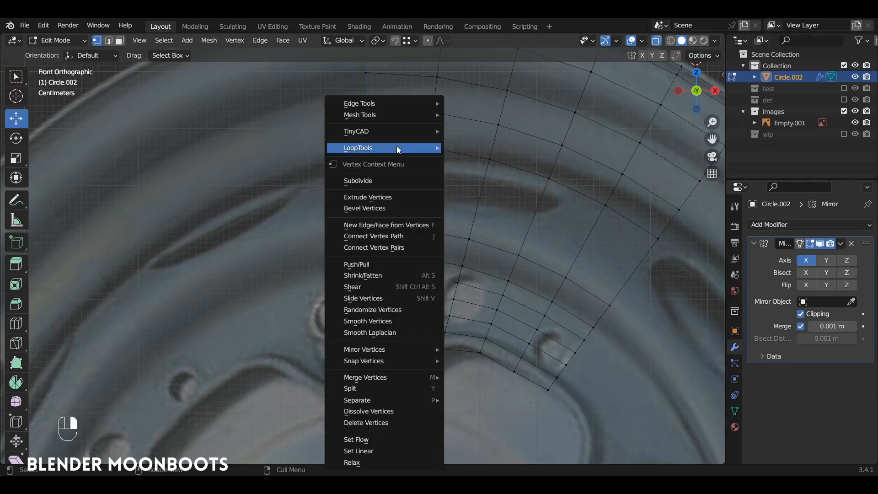
{"action": "mouse_move", "coordinate": [396, 147]}
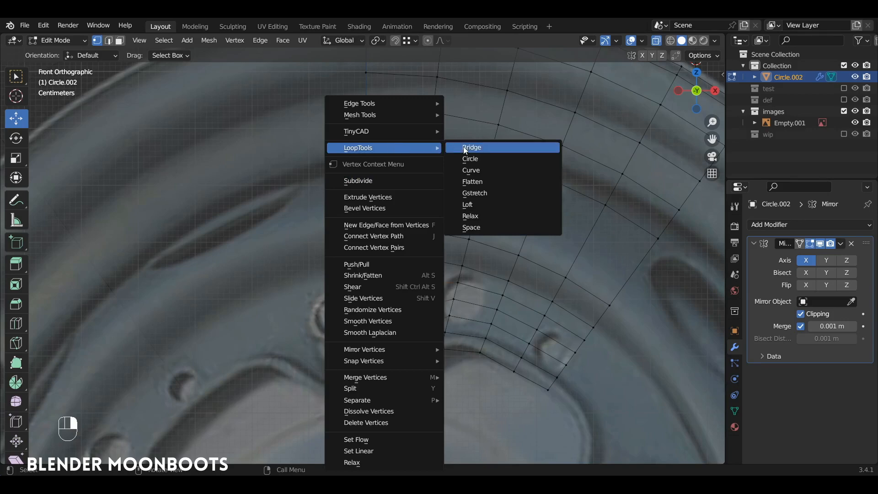
{"action": "left_click", "coordinate": [493, 158]}
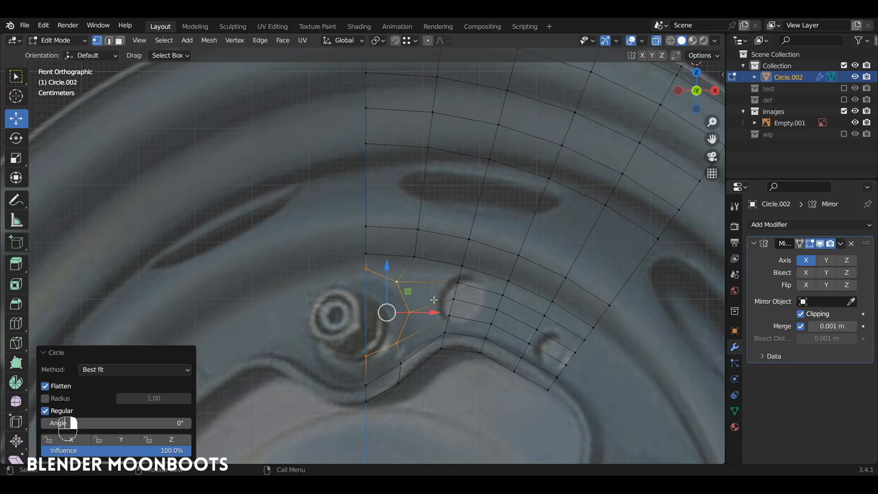
{"action": "left_click_drag", "start_coordinate": [389, 284], "coordinate": [411, 276]}
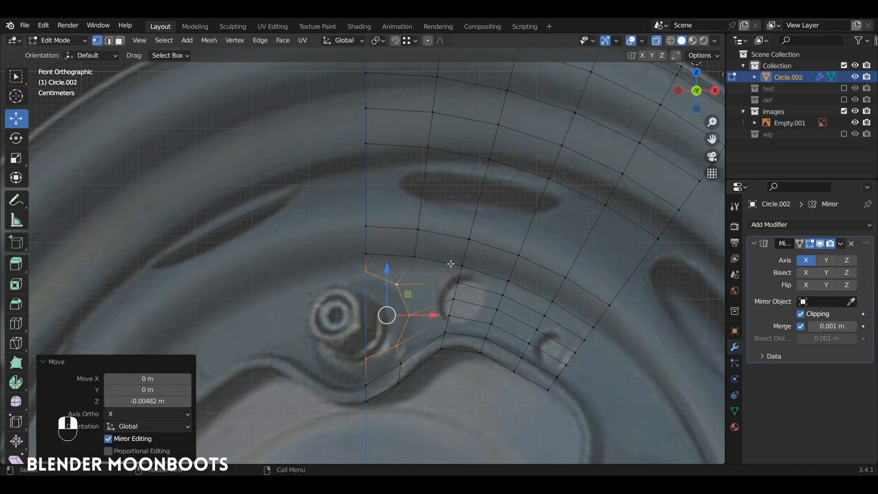
- Extrude the bolt opening's boundary loop inward, scaling it to about 0.613
{"action": "key", "text": "e"}
{"action": "key", "text": "s"}
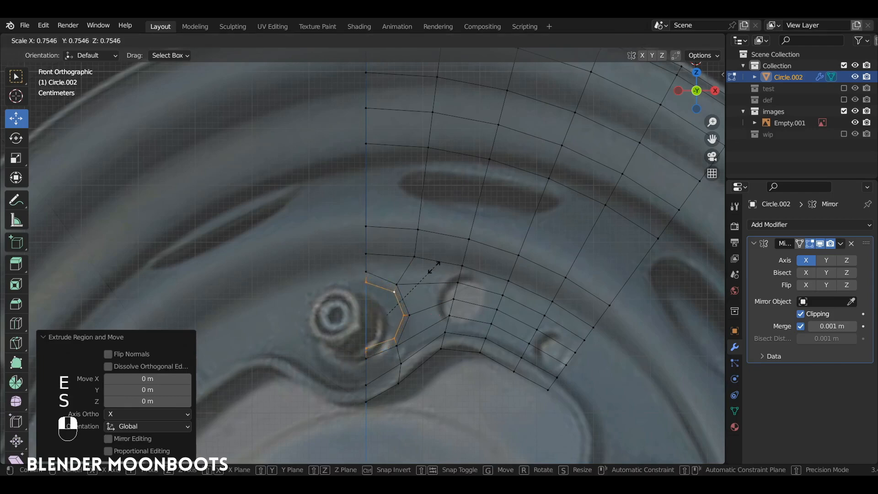
{"action": "left_click", "coordinate": [425, 275]}
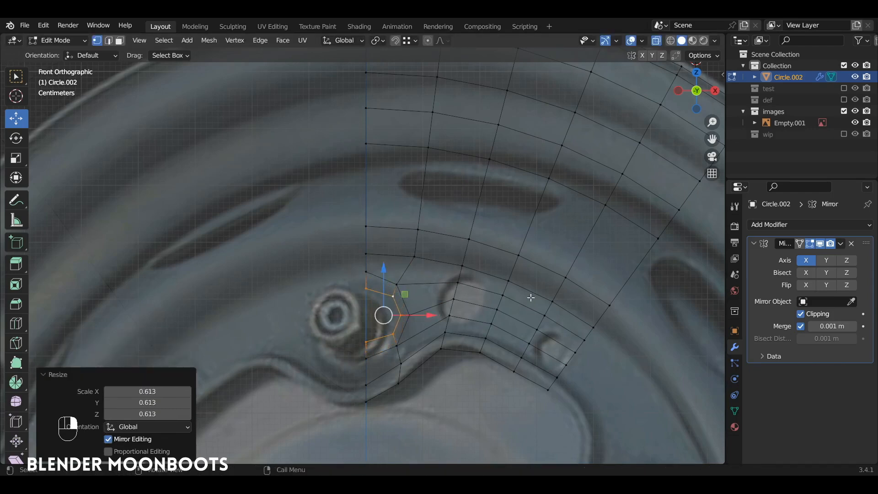
- Examine the mirrored wedge and its bolt opening from an angle as a solid surface in Object Mode
{"action": "right_click_drag", "start_coordinate": [531, 298], "coordinate": [529, 330]}
{"action": "left_click_drag", "start_coordinate": [528, 265], "coordinate": [510, 304], "text": "alt+shift"}
{"action": "right_click_drag", "start_coordinate": [510, 304], "coordinate": [512, 280]}
{"action": "right_click_drag", "start_coordinate": [465, 226], "coordinate": [464, 279], "text": "alt"}
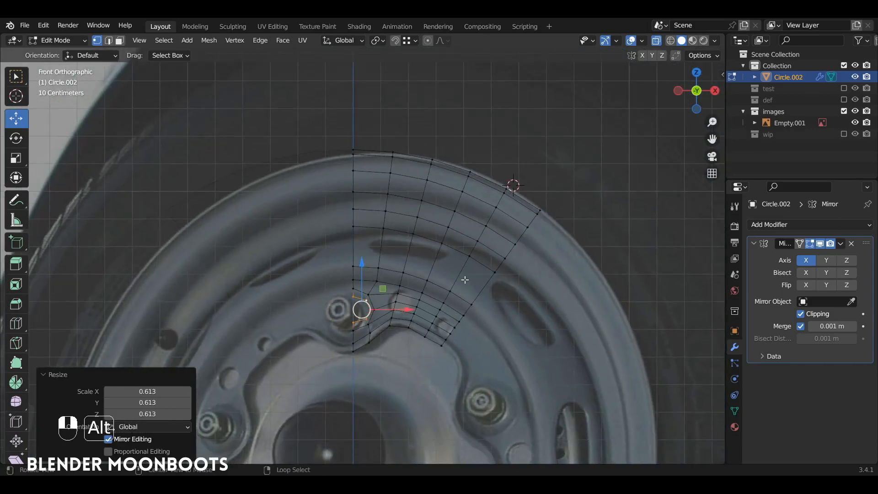
{"action": "left_click_drag", "start_coordinate": [468, 225], "coordinate": [429, 234], "text": "alt"}
{"action": "key", "text": "Tab"}
{"action": "key", "text": "alt+z"}
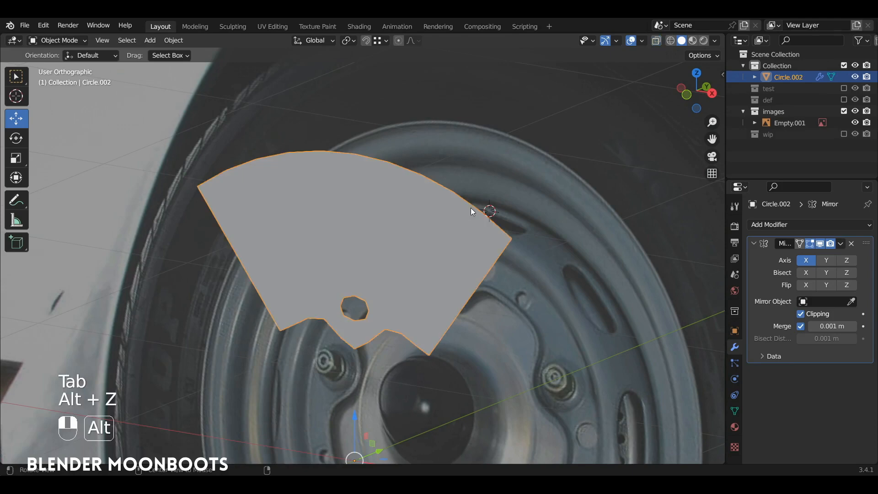
{"action": "key", "text": "Tab"}
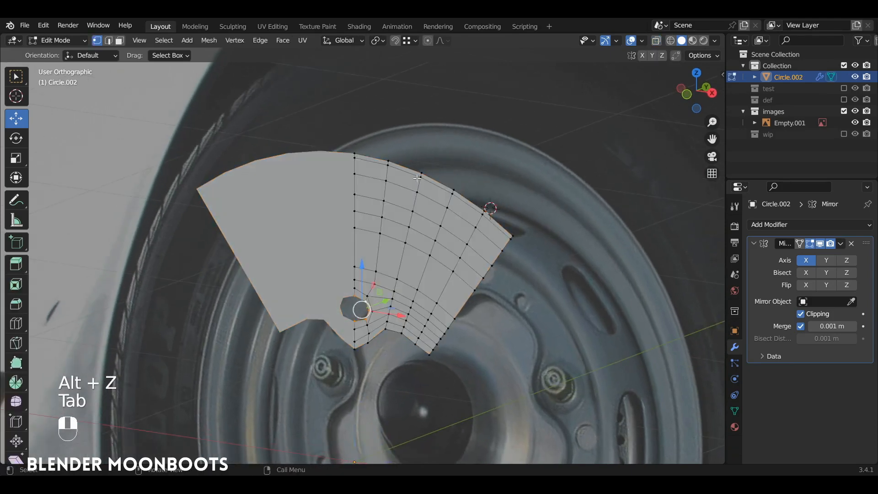
- Select the three alternating rim edge loops, including the one beyond the bolt opening, and pull them forward along Y to form ridges
{"action": "key", "text": "2"}
{"action": "left_click", "coordinate": [431, 196], "text": "alt"}
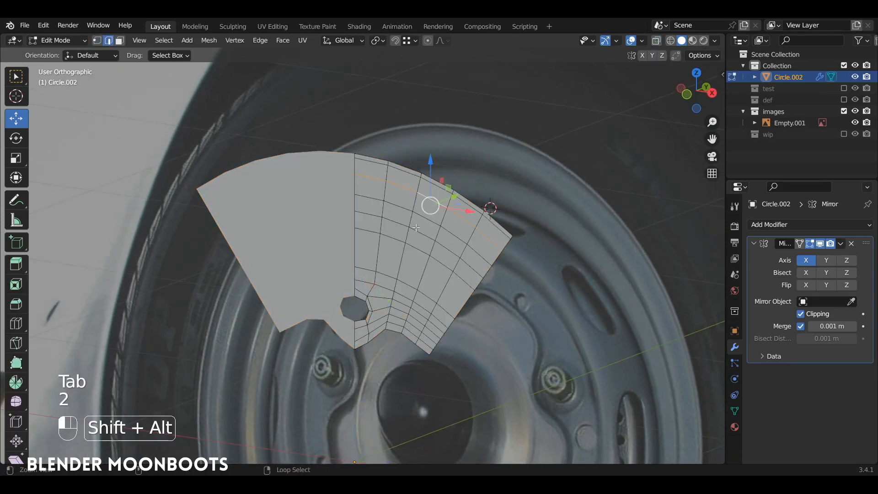
{"action": "left_click", "coordinate": [411, 242], "text": "alt+shift"}
{"action": "key", "text": "KP_1"}
{"action": "key", "text": "alt+z"}
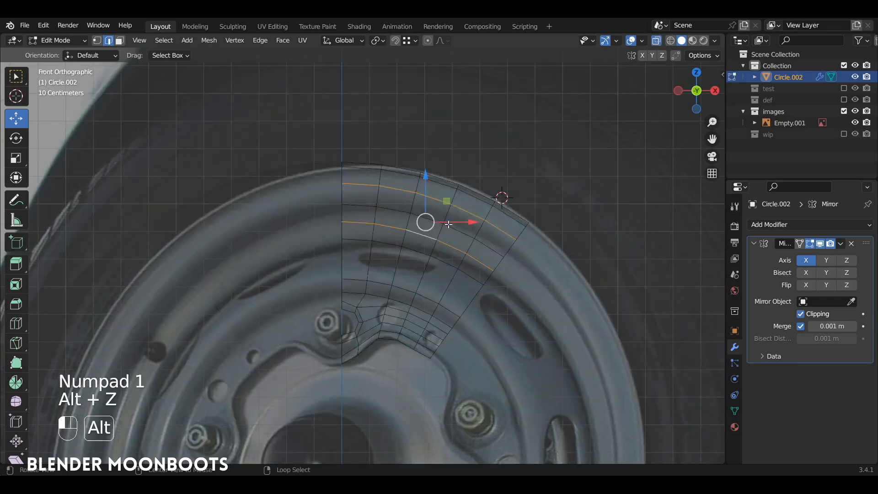
{"action": "middle_click_drag", "start_coordinate": [458, 201], "coordinate": [440, 229], "text": "shift"}
{"action": "scroll", "coordinate": [439, 228], "scroll_direction": "up", "scroll_amount": 2}
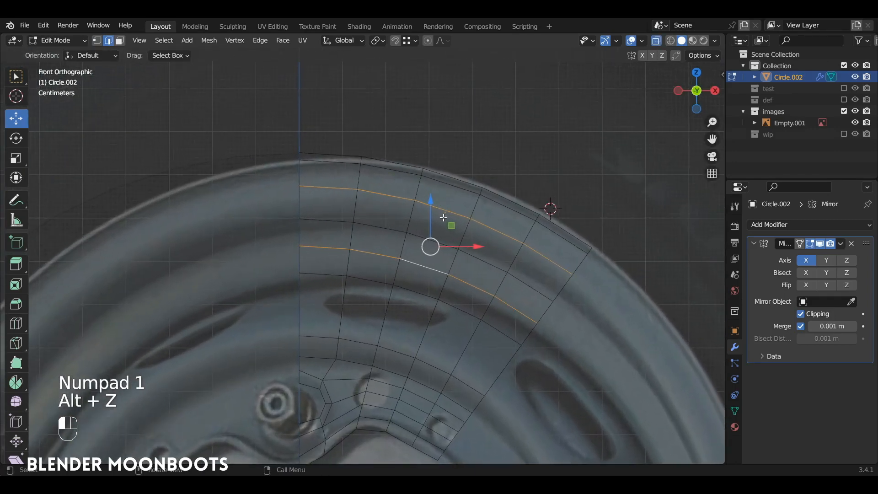
{"action": "left_click_drag", "start_coordinate": [438, 251], "coordinate": [427, 262], "text": "alt+shift"}
{"action": "left_click_drag", "start_coordinate": [427, 263], "coordinate": [435, 224], "text": "ctrl+alt"}
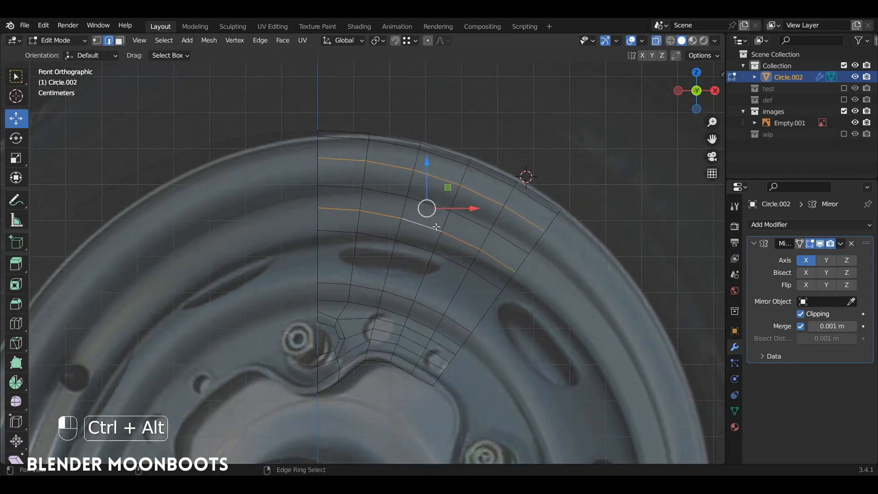
{"action": "left_click", "coordinate": [375, 288], "text": "alt+shift"}
{"action": "middle_click_drag", "start_coordinate": [375, 288], "coordinate": [453, 231]}
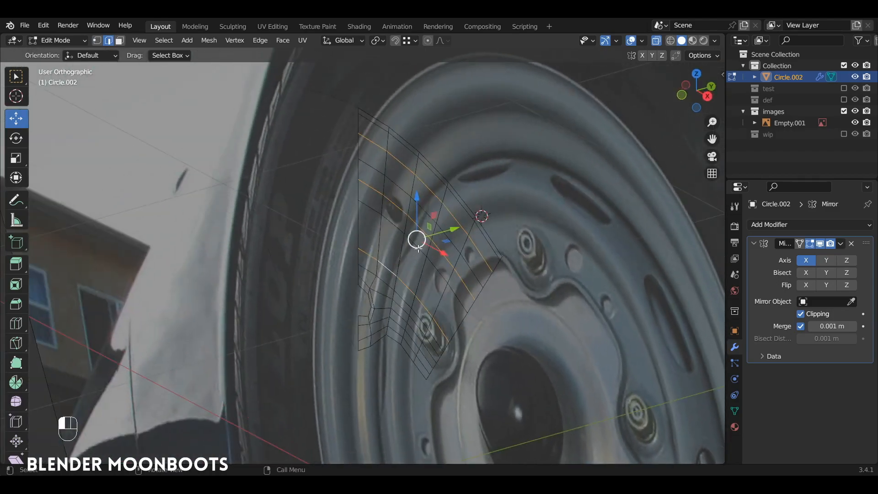
{"action": "key", "text": "alt+z"}
{"action": "key", "text": "e"}
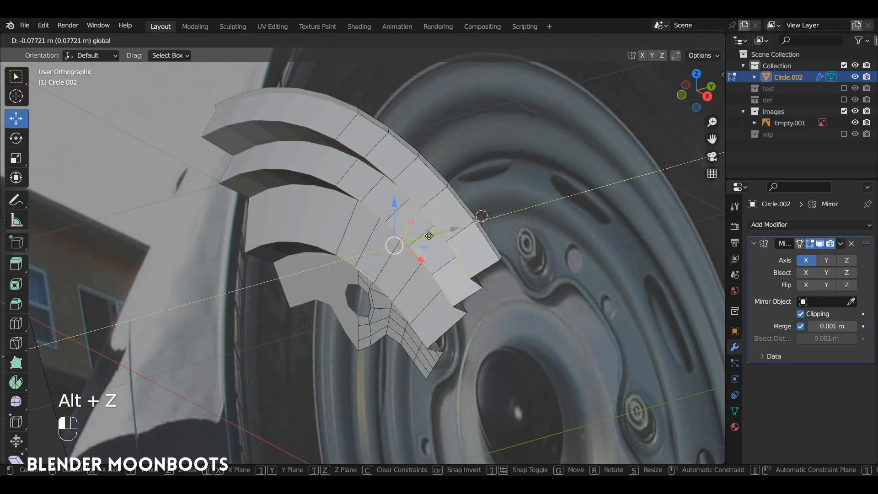
{"action": "left_click_drag", "start_coordinate": [433, 235], "coordinate": [433, 234]}
- Pull the outer ridge's edge loop farther forward along Y, and move the middle ridge's loop about -0.028 m along Y
{"action": "left_click", "coordinate": [367, 150], "text": "alt"}
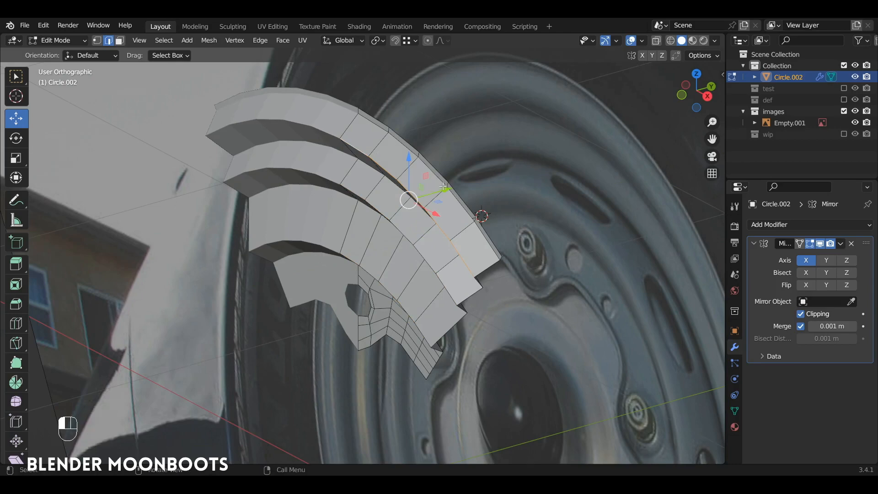
{"action": "left_click_drag", "start_coordinate": [440, 193], "coordinate": [428, 196]}
{"action": "left_click", "coordinate": [414, 215], "text": "alt"}
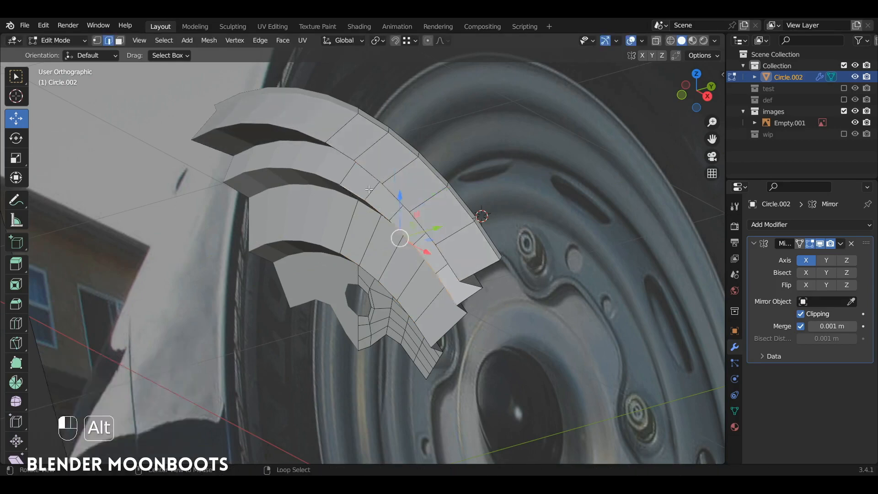
{"action": "left_click_drag", "start_coordinate": [437, 228], "coordinate": [428, 230]}
{"action": "left_click_drag", "start_coordinate": [426, 229], "coordinate": [446, 197], "text": "alt"}
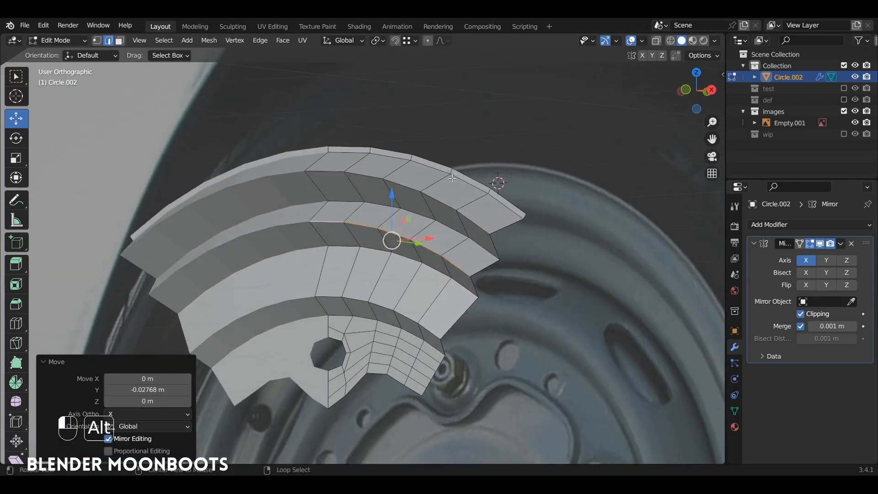
- Bevel the outer ridge's edge loop about 0.095 m wide with three segments
{"action": "left_click", "coordinate": [368, 173], "text": "alt"}
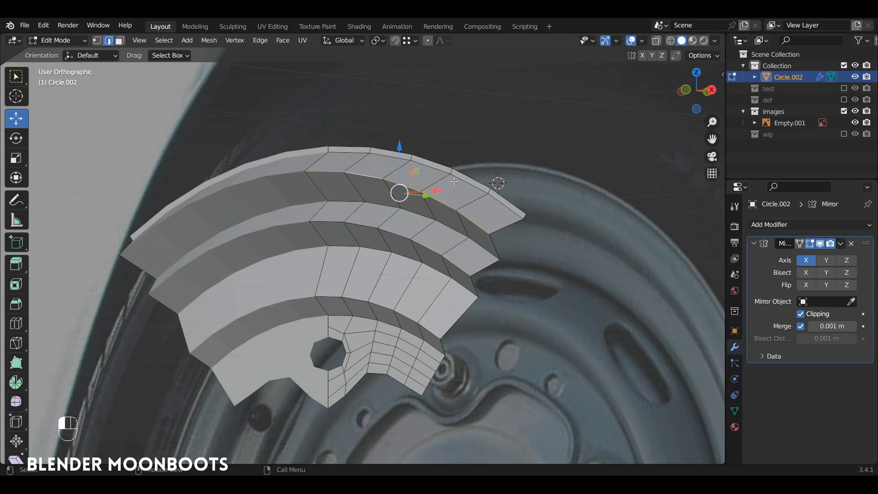
{"action": "key", "text": "ctrl+b"}
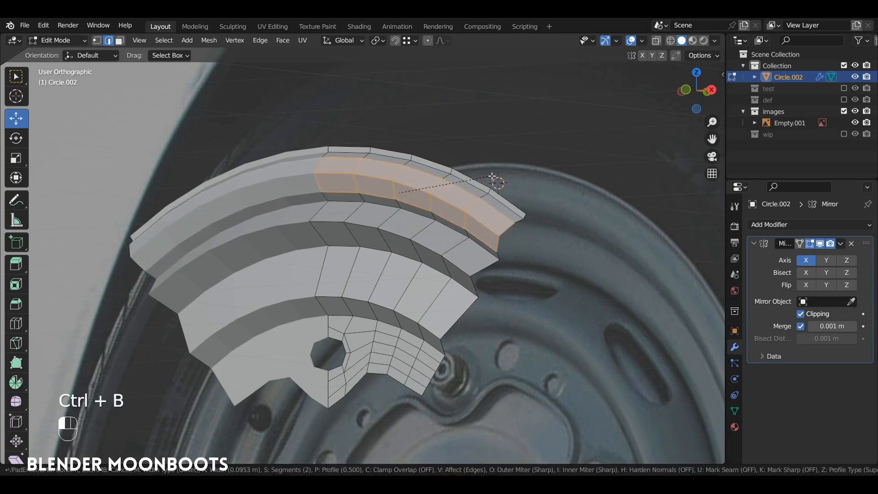
{"action": "scroll", "coordinate": [492, 176], "scroll_direction": "up", "scroll_amount": 1}
{"action": "left_click", "coordinate": [493, 176]}
- Bevel the middle ridge's loop about 0.069 m and the inner ridge's loop about 0.034 m wide, each with three segments
{"action": "left_click", "coordinate": [427, 247], "text": "alt"}
{"action": "key", "text": "ctrl+b"}
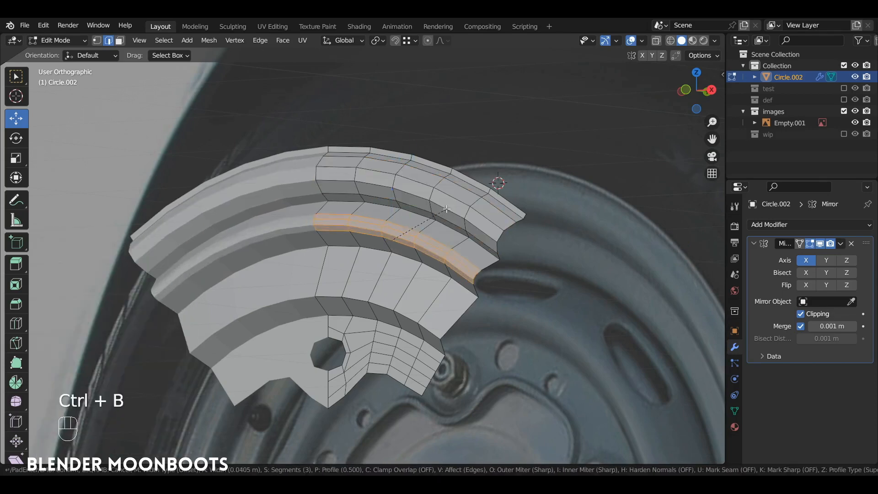
{"action": "left_click", "coordinate": [458, 208]}
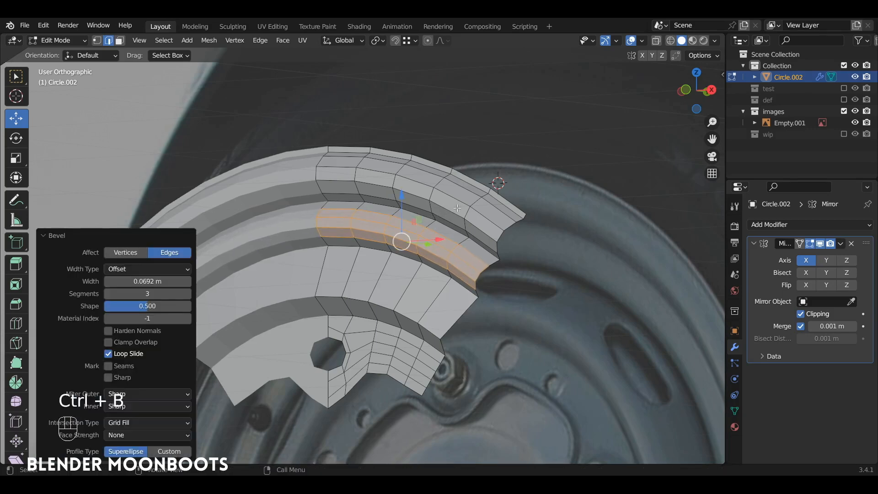
{"action": "left_click", "coordinate": [355, 303], "text": "alt"}
{"action": "key", "text": "ctrl+b"}
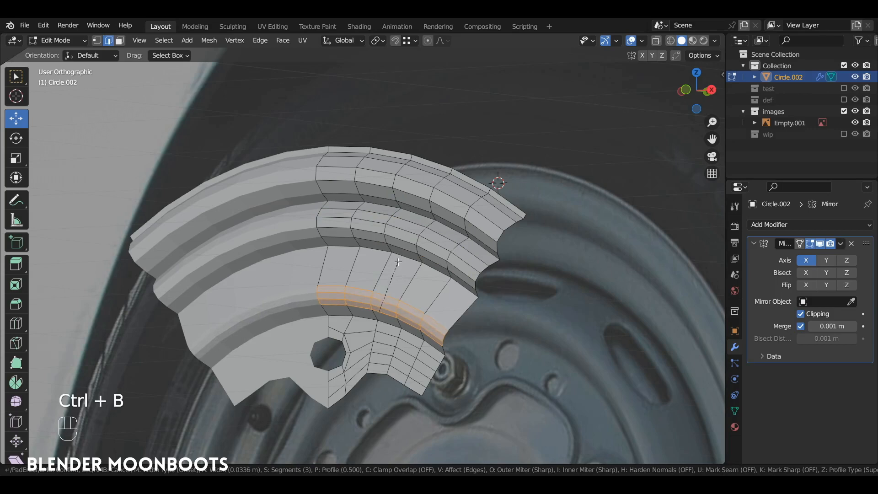
{"action": "left_click", "coordinate": [399, 262]}
- Bevel the edge loop beside the scalloped inner edge about 0.005 m wide with a single segment
{"action": "left_click_drag", "start_coordinate": [403, 293], "coordinate": [438, 218], "text": "alt+shift"}
{"action": "left_click_drag", "start_coordinate": [442, 270], "coordinate": [450, 285], "text": "ctrl+alt"}
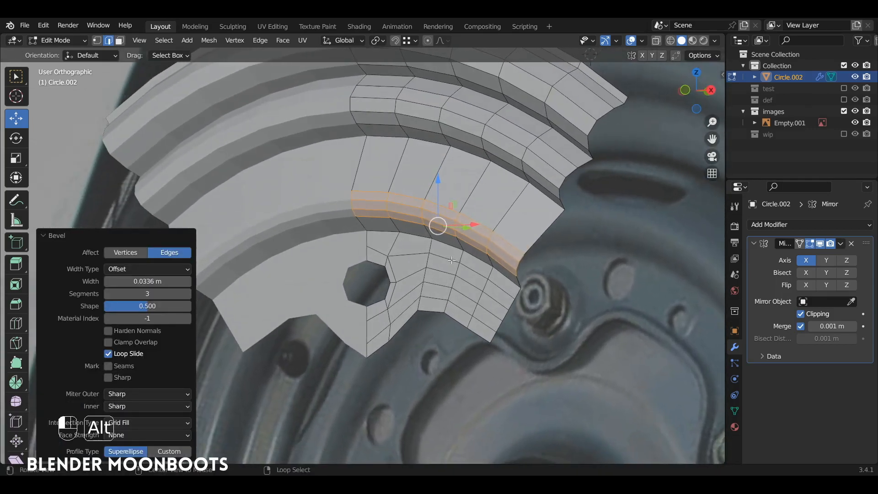
{"action": "left_click", "coordinate": [428, 299], "text": "alt"}
{"action": "key", "text": "ctrl+b"}
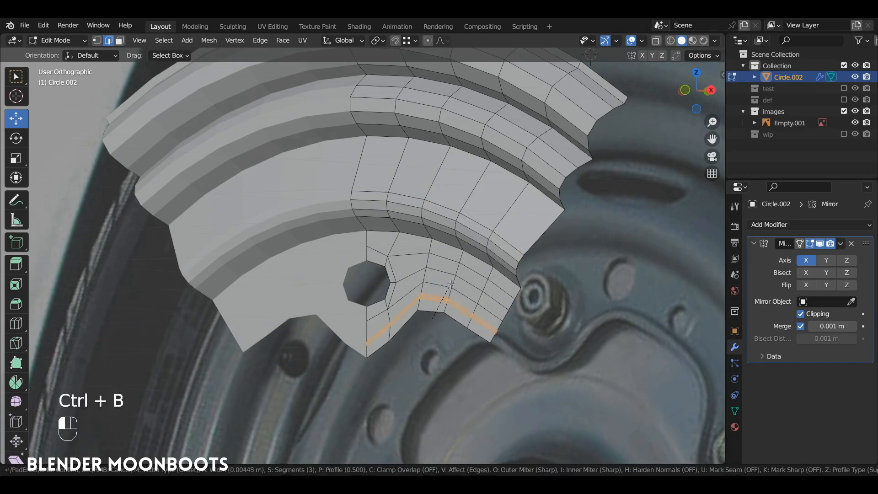
{"action": "scroll", "coordinate": [451, 284], "scroll_direction": "down", "scroll_amount": 2}
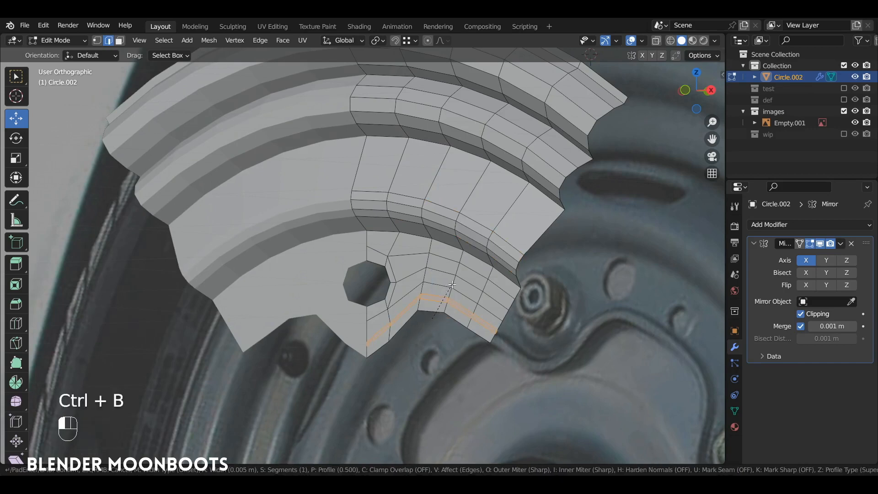
{"action": "left_click", "coordinate": [452, 284]}
- Move the innermost bevelled loop together with the scalloped boundary loop about -0.024 m along Y
{"action": "left_click", "coordinate": [435, 306], "text": "alt"}
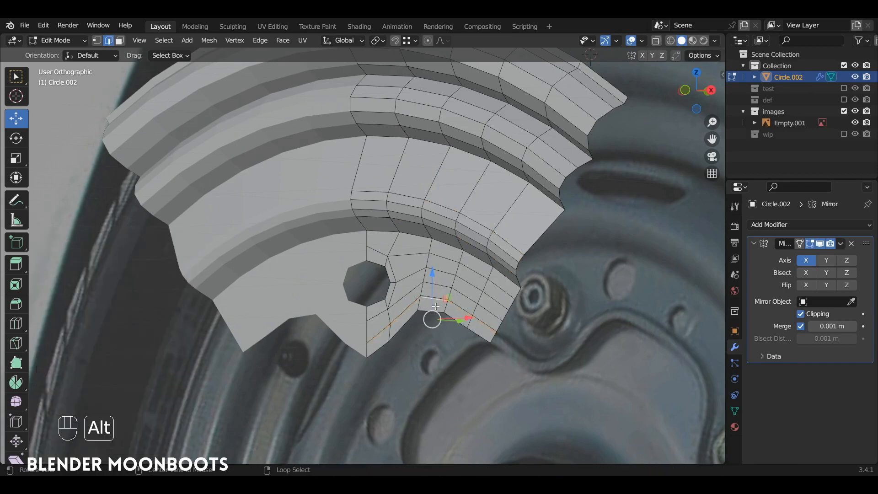
{"action": "left_click", "coordinate": [434, 312], "text": "alt+shift"}
{"action": "mouse_move", "coordinate": [434, 313]}
{"action": "left_mouse_down", "text": "alt"}
{"action": "mouse_move", "coordinate": [420, 333]}
{"action": "mouse_move", "coordinate": [455, 322]}
{"action": "mouse_move", "coordinate": [434, 298]}
{"action": "left_mouse_up", "text": "alt"}
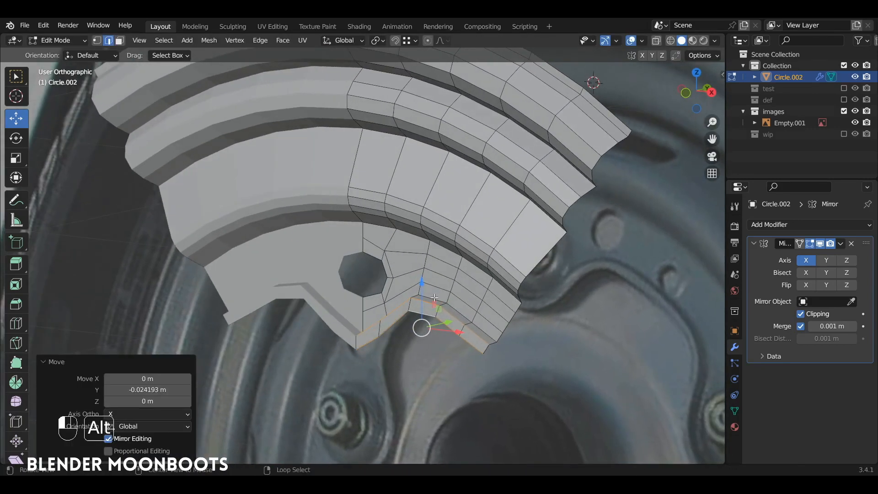
- Raise the bolt opening's inner loop forward and shift it about -0.014 m along X
{"action": "mouse_move", "coordinate": [382, 281]}
{"action": "left_mouse_down", "text": "alt"}
{"action": "mouse_move", "coordinate": [412, 273]}
{"action": "mouse_move", "coordinate": [397, 275]}
{"action": "left_mouse_up", "text": "alt"}
{"action": "mouse_move", "coordinate": [397, 275]}
{"action": "left_mouse_down", "text": "alt"}
{"action": "mouse_move", "coordinate": [430, 268]}
{"action": "mouse_move", "coordinate": [391, 279]}
{"action": "left_mouse_up", "text": "alt"}
{"action": "left_click_drag", "start_coordinate": [393, 280], "coordinate": [425, 292], "text": "alt+shift"}
- Edge-slide the wedge's outermost boundary loop outward past the reference rim by a factor of about -1.4
{"action": "left_click_drag", "start_coordinate": [480, 195], "coordinate": [466, 248], "text": "alt+shift"}
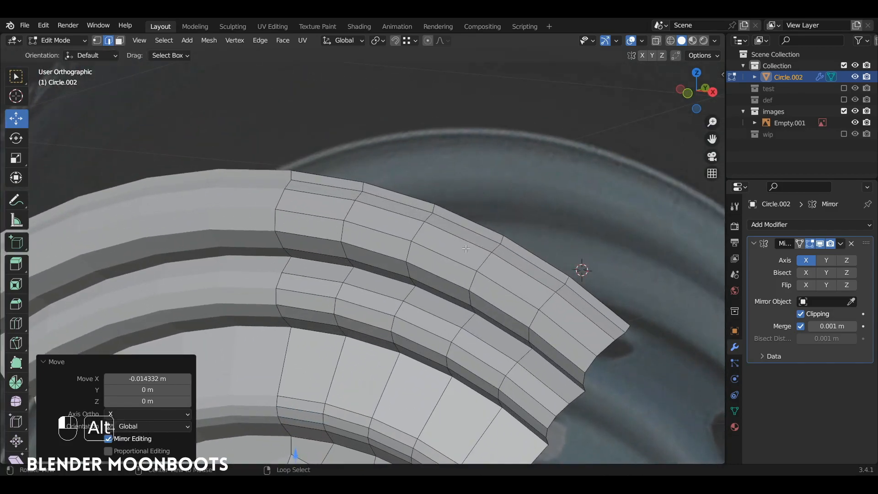
{"action": "key", "text": "KP_1"}
{"action": "key", "text": "Tab"}
{"action": "mouse_move", "coordinate": [471, 199]}
{"action": "left_mouse_down", "text": "alt"}
{"action": "mouse_move", "coordinate": [447, 210]}
{"action": "mouse_move", "coordinate": [426, 196]}
{"action": "mouse_move", "coordinate": [466, 186]}
{"action": "left_mouse_up", "text": "alt"}
{"action": "key", "text": "Tab"}
{"action": "key", "text": "KP_1"}
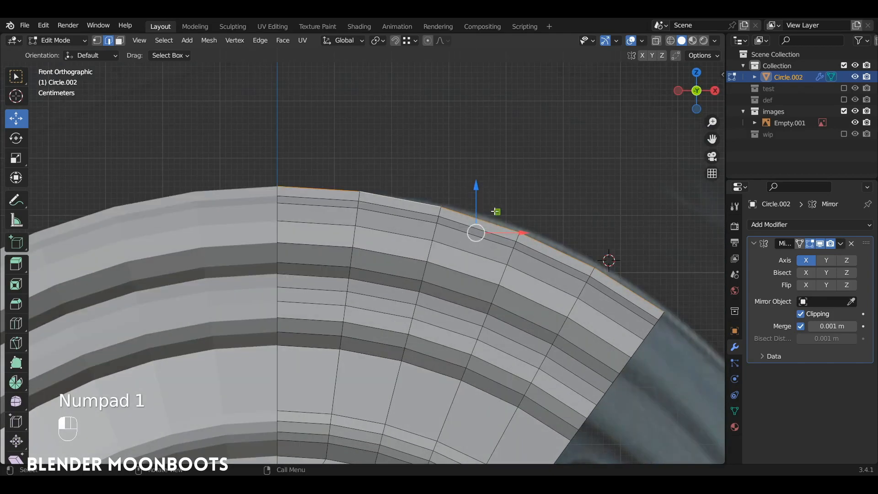
{"action": "key", "text": "g"}
{"action": "key", "text": "g"}
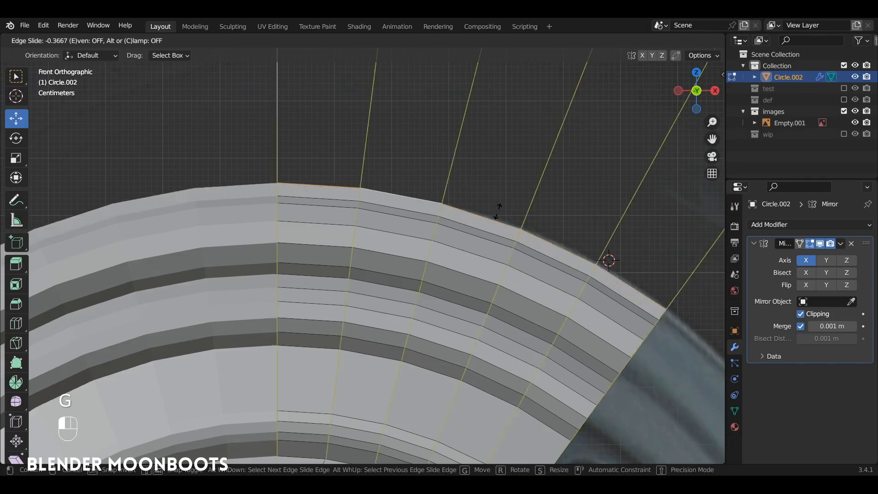
{"action": "left_click", "coordinate": [499, 204]}
- Add one centred loop cut to the outermost strip and bevel it narrowly with a single segment
{"action": "key", "text": "ctrl+r"}
{"action": "left_click", "coordinate": [440, 205]}
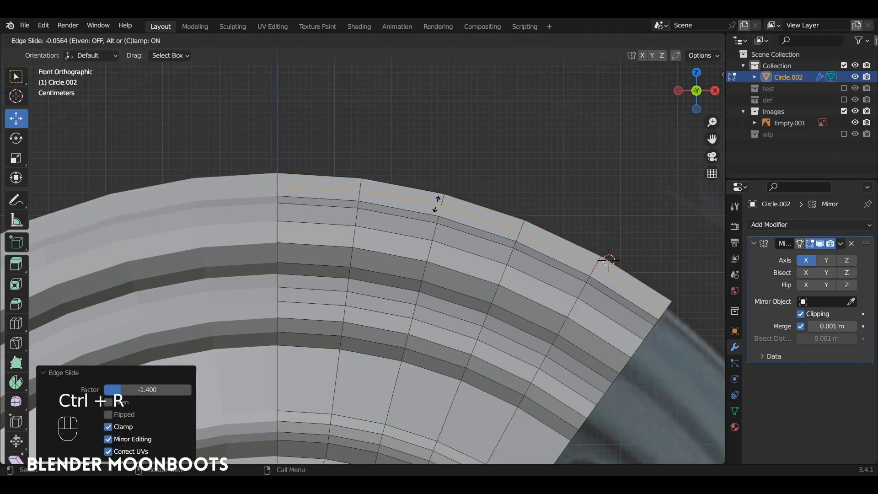
{"action": "right_click", "coordinate": [470, 208]}
{"action": "key", "text": "ctrl+b"}
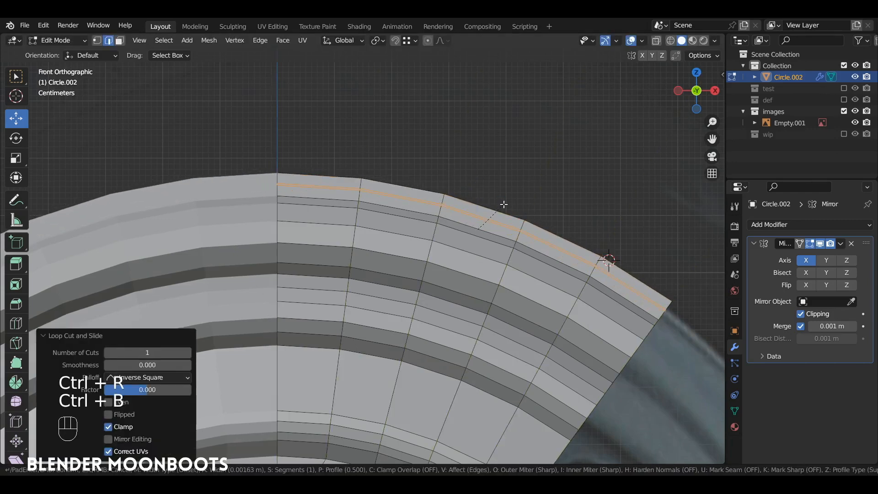
{"action": "left_click", "coordinate": [504, 204]}
- Move the outer bevelled loop together with the outermost boundary loop about -0.053 m along Y
{"action": "left_click", "coordinate": [460, 208], "text": "alt"}
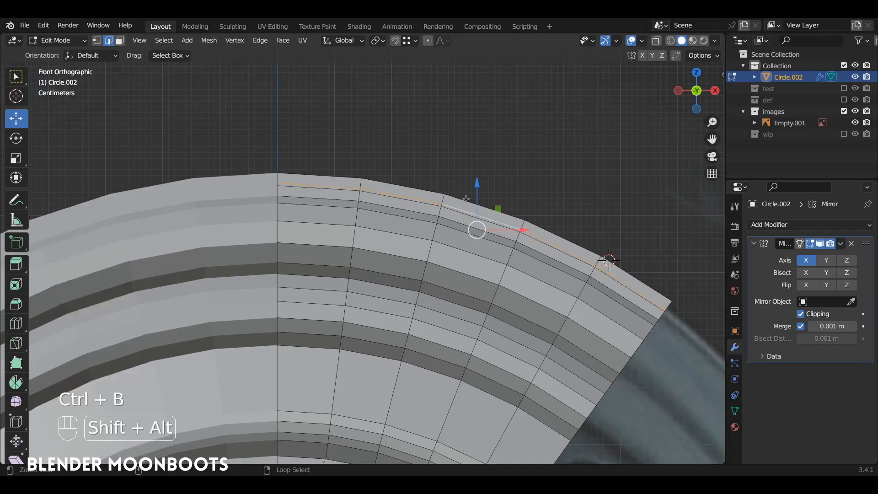
{"action": "middle_click_drag", "start_coordinate": [466, 199], "coordinate": [485, 223]}
{"action": "left_click_drag", "start_coordinate": [485, 224], "coordinate": [474, 212]}
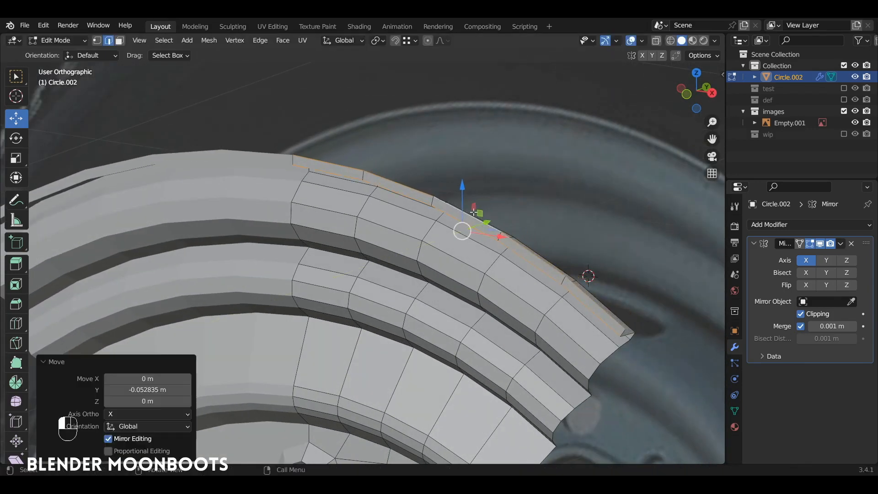
- Extrude the wedge's outermost boundary loop backward along Y to give the rim depth
{"action": "left_click", "coordinate": [446, 201], "text": "alt"}
{"action": "middle_click_drag", "start_coordinate": [467, 200], "coordinate": [411, 179]}
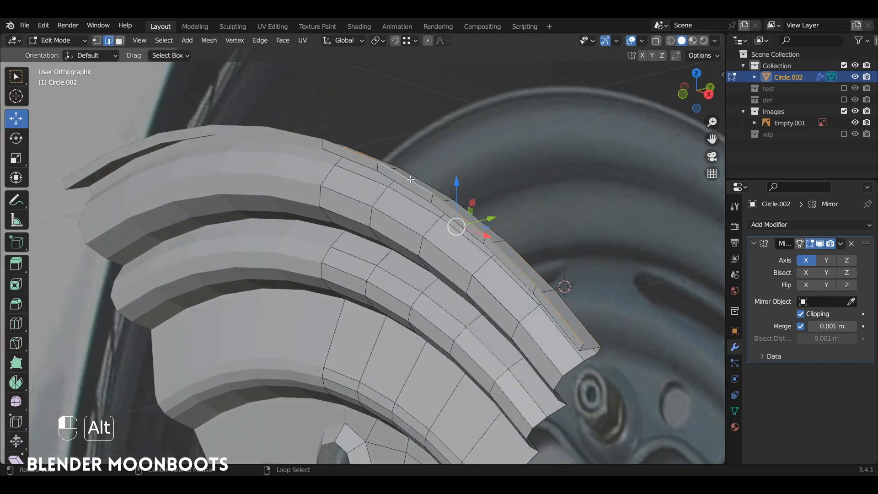
{"action": "key", "text": "e"}
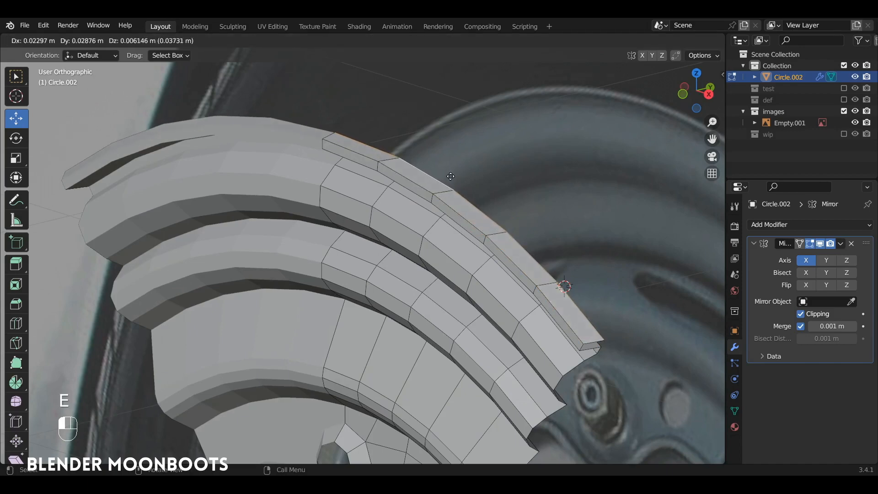
{"action": "key", "text": "y"}
{"action": "left_click", "coordinate": [453, 180]}
- Leave mesh editing and snap the 3D cursor to the wedge's origin at the wheel centre
{"action": "left_click_drag", "start_coordinate": [453, 179], "coordinate": [440, 228], "text": "alt"}
{"action": "mouse_move", "coordinate": [440, 228]}
{"action": "left_mouse_down", "text": "alt+shift"}
{"action": "mouse_move", "coordinate": [426, 238]}
{"action": "mouse_move", "coordinate": [440, 224]}
{"action": "mouse_move", "coordinate": [450, 229]}
{"action": "left_mouse_up", "text": "alt+shift"}
{"action": "left_click_drag", "start_coordinate": [451, 228], "coordinate": [432, 278], "text": "alt+shift"}
{"action": "key", "text": "Tab"}
{"action": "key", "text": "KP_1"}
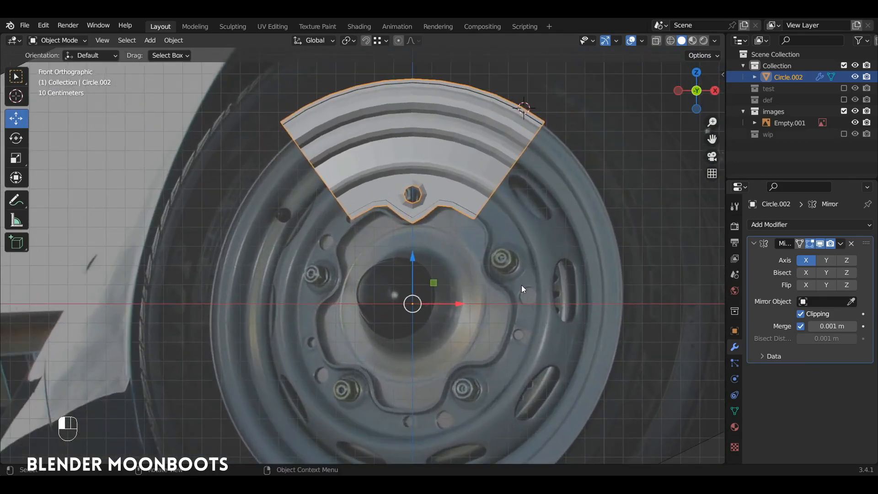
{"action": "key", "text": "shift+s"}
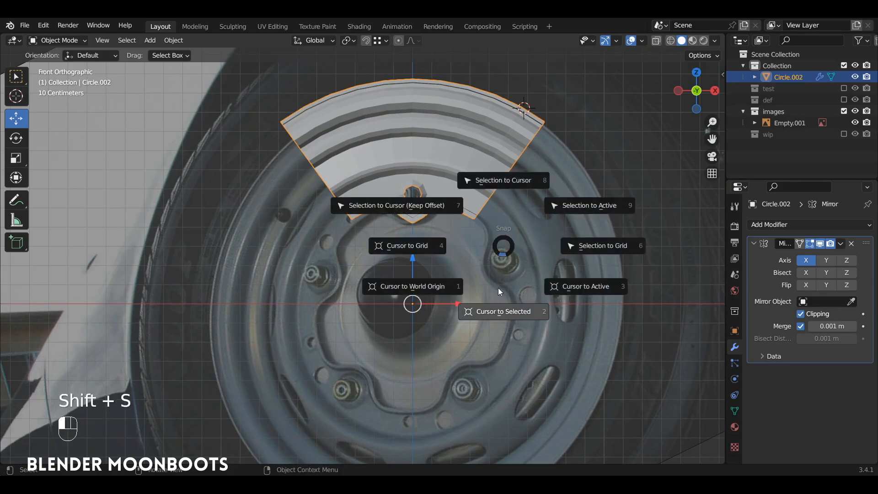
{"action": "left_click", "coordinate": [495, 308]}
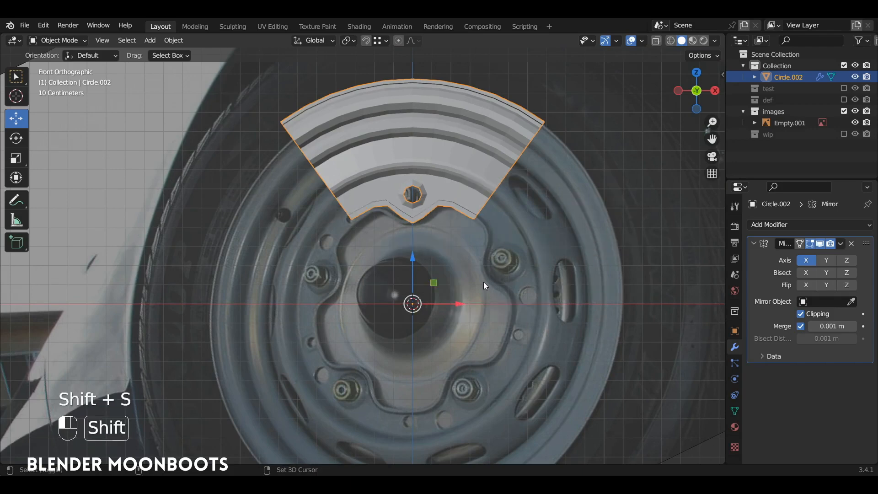
- Add a sphere empty at the 3D cursor in the wheel's centre
{"action": "key", "text": "shift+a"}
{"action": "mouse_move", "coordinate": [452, 365]}
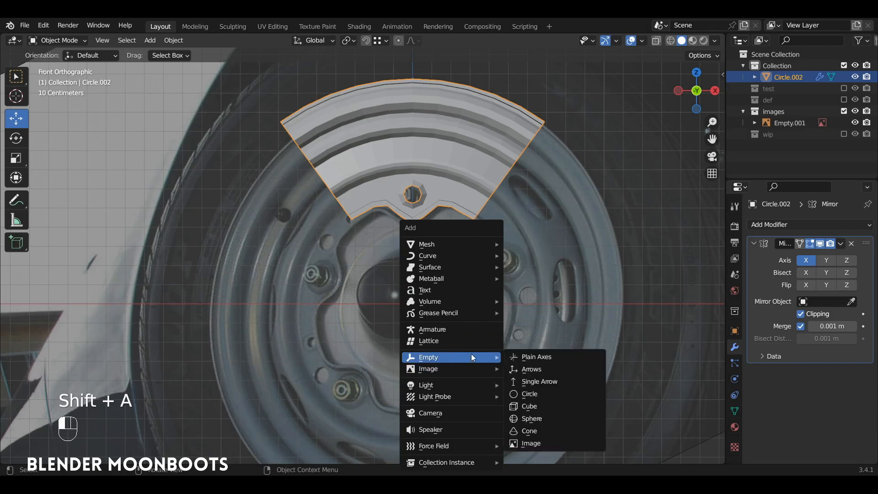
{"action": "left_click", "coordinate": [542, 419]}
- Add an Array modifier to the wedge and turn off its Relative Offset
{"action": "middle_click_drag", "start_coordinate": [533, 380], "coordinate": [465, 180]}
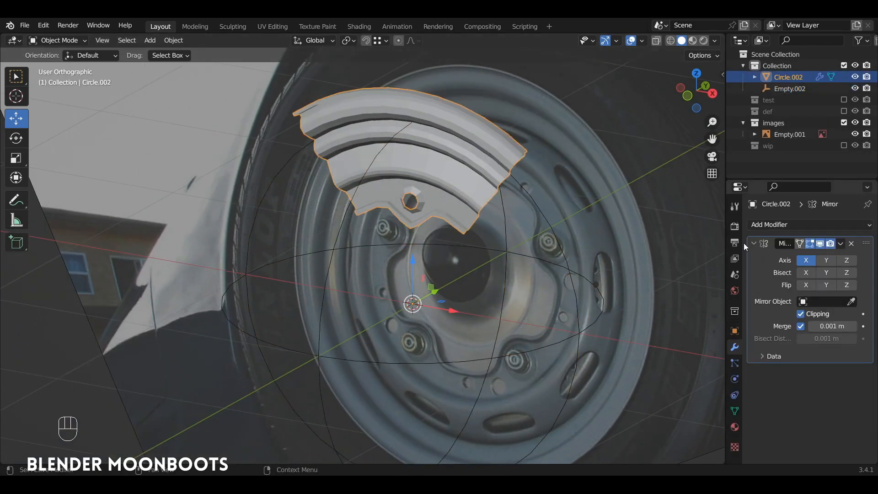
{"action": "left_click", "coordinate": [768, 226]}
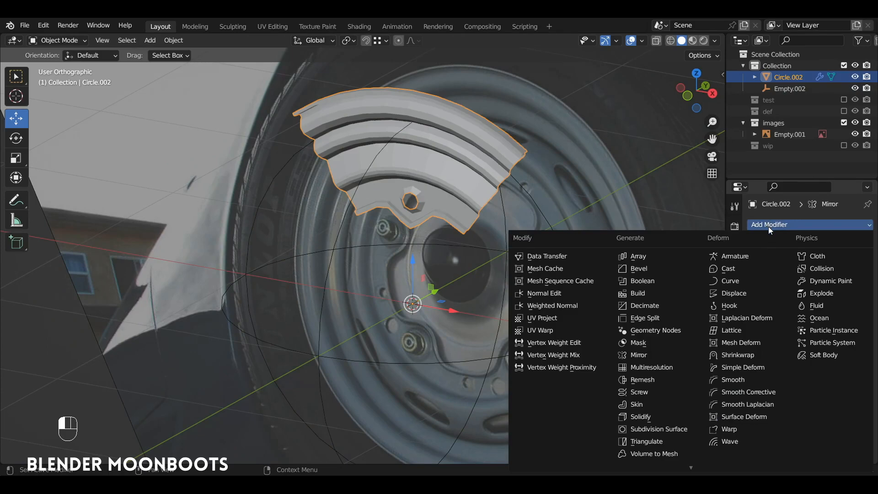
{"action": "left_click", "coordinate": [657, 255]}
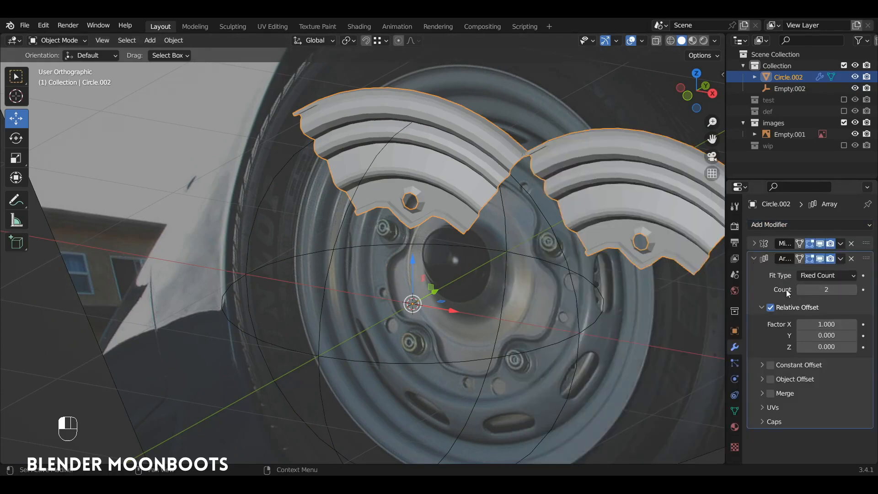
{"action": "left_click", "coordinate": [771, 308]}
{"action": "left_click", "coordinate": [763, 309]}
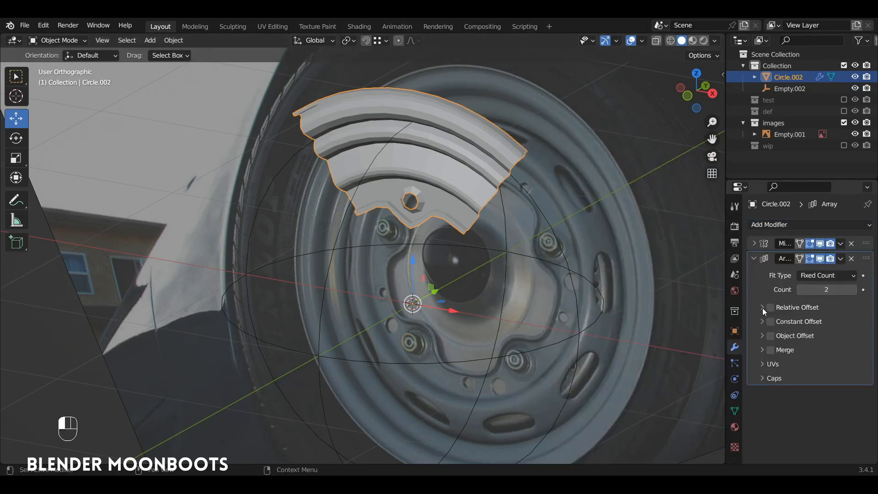
- Enable the array's Object Offset with Empty.002 as the offset object and set the count to 5
{"action": "left_click", "coordinate": [761, 338]}
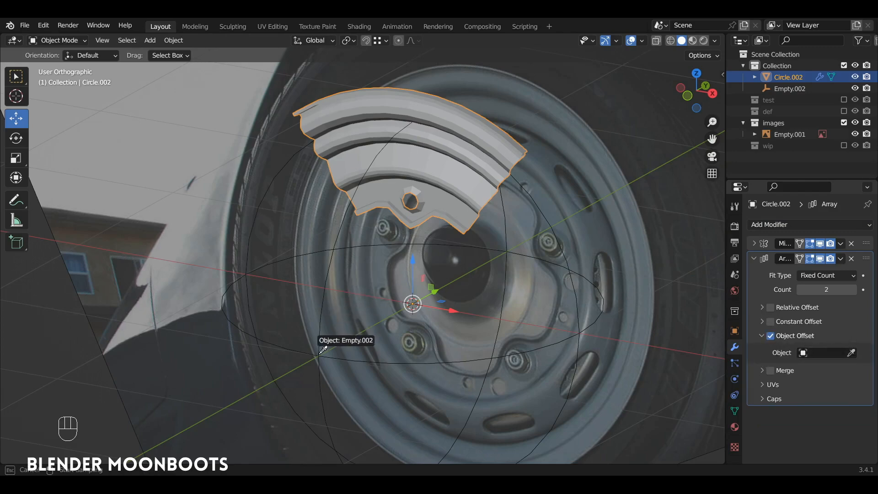
{"action": "left_click", "coordinate": [321, 355]}
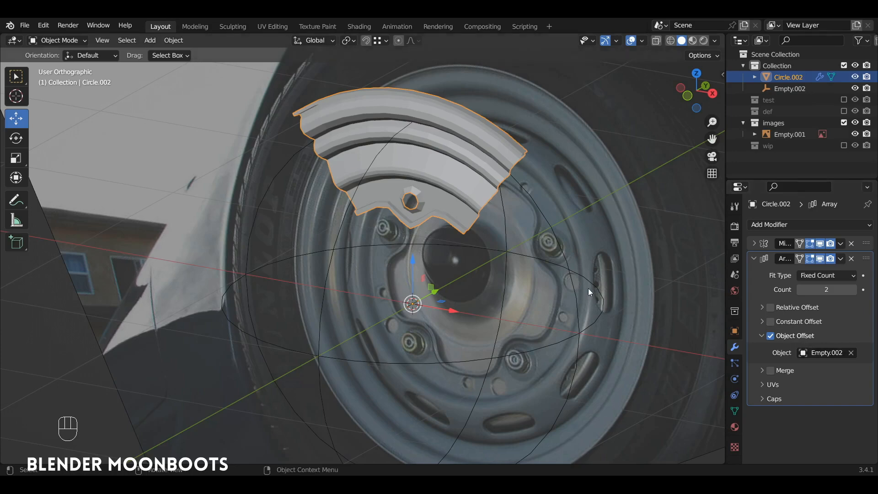
{"action": "left_click_drag", "start_coordinate": [478, 258], "coordinate": [493, 259], "text": "alt"}
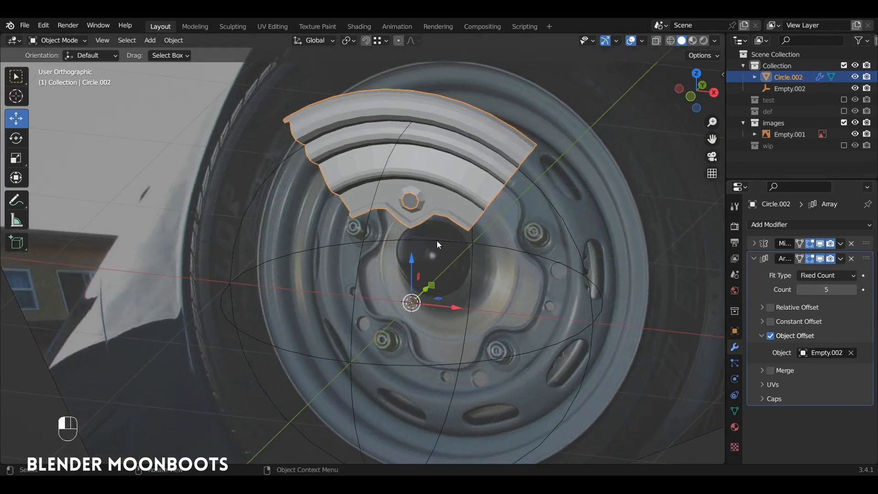
- Rotate the sphere empty by 72° in front view so the five arrayed wedges close into a full wheel
{"action": "key", "text": "KP_1"}
{"action": "left_click", "coordinate": [406, 313]}
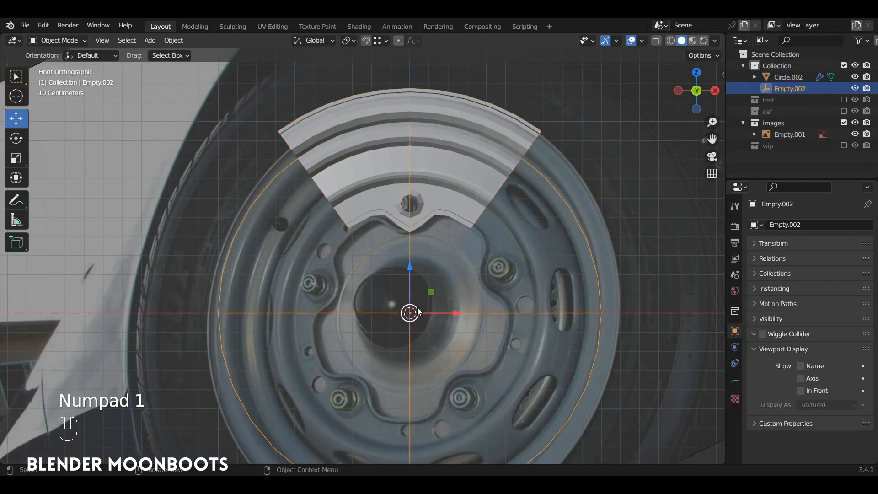
{"action": "left_click_drag", "start_coordinate": [408, 314], "coordinate": [480, 199], "text": "alt+shift"}
{"action": "key", "text": "r"}
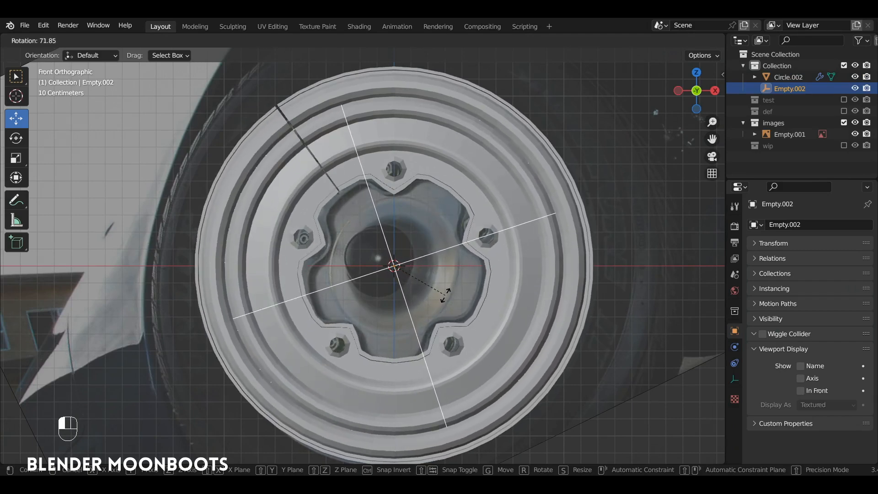
{"action": "left_click", "coordinate": [444, 297]}
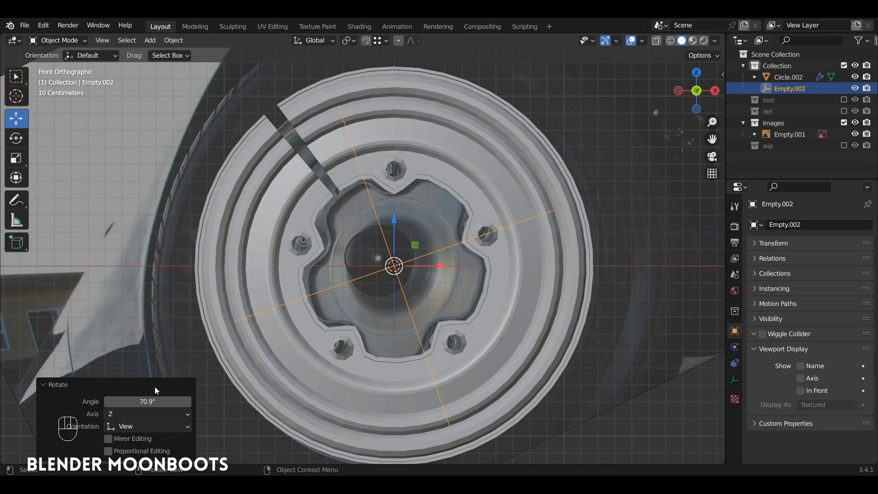
{"action": "type", "text": "72"}
{"action": "key", "text": "Return"}
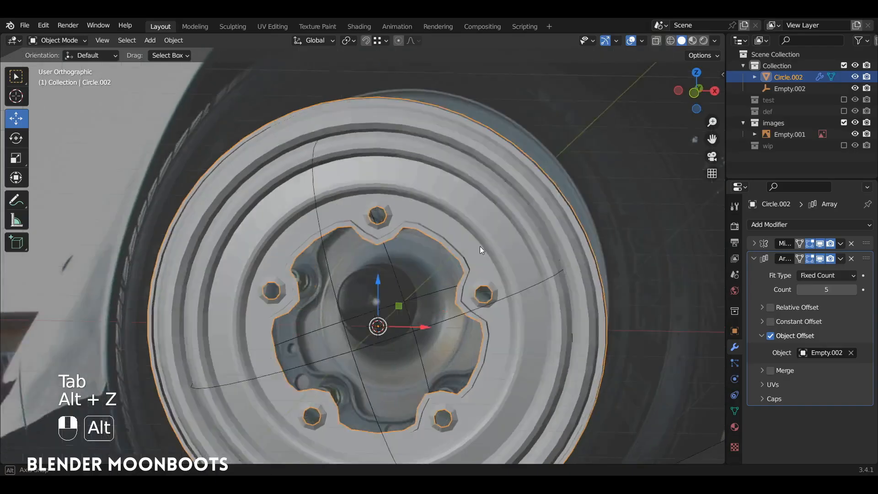
- Add a Subdivision Surface modifier to the wheel and collapse the Array modifier's settings
{"action": "middle_click_drag", "start_coordinate": [479, 246], "coordinate": [482, 216], "text": "alt+shift"}
{"action": "left_click", "coordinate": [780, 224]}
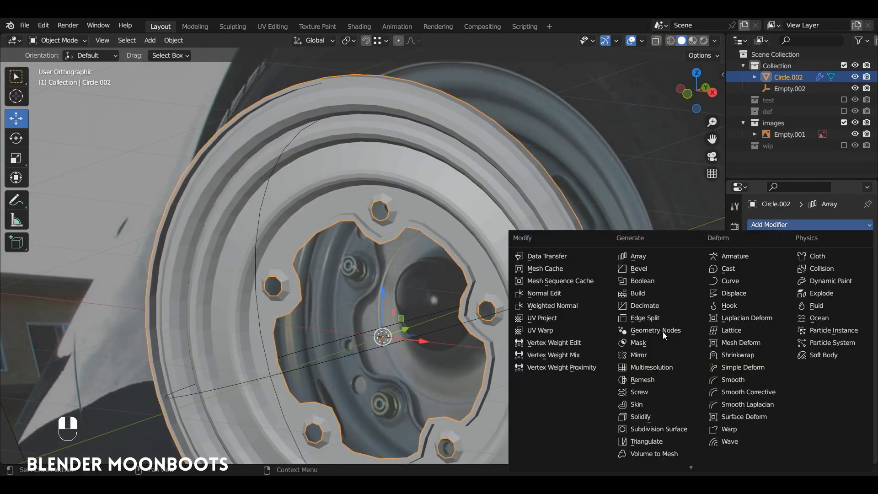
{"action": "left_click", "coordinate": [664, 429]}
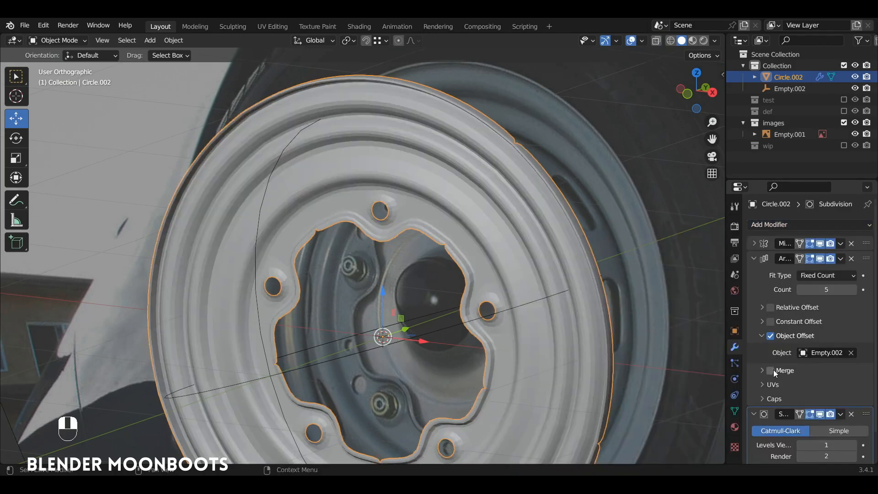
{"action": "left_click", "coordinate": [755, 259]}
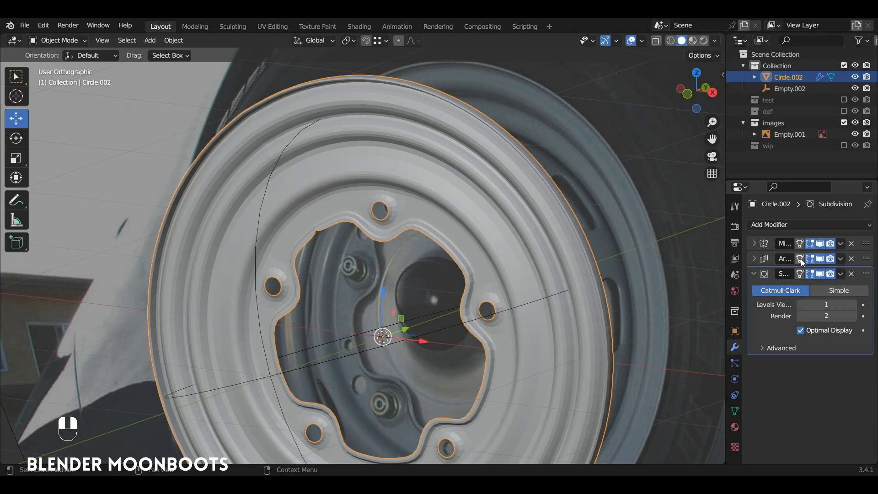
- Add a Weld modifier, place it between Array and Subdivision, and compare the wedge seam with Weld's viewport display toggled
{"action": "middle_click_drag", "start_coordinate": [556, 261], "coordinate": [484, 270], "text": "alt"}
{"action": "scroll", "coordinate": [517, 191], "scroll_direction": "up", "scroll_amount": 2}
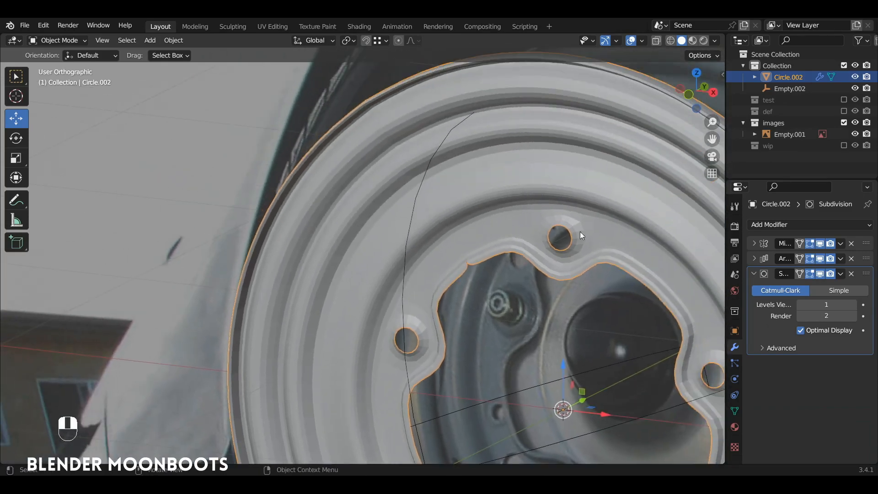
{"action": "left_click", "coordinate": [764, 226]}
{"action": "scroll", "coordinate": [665, 465], "scroll_direction": "down", "scroll_amount": 2}
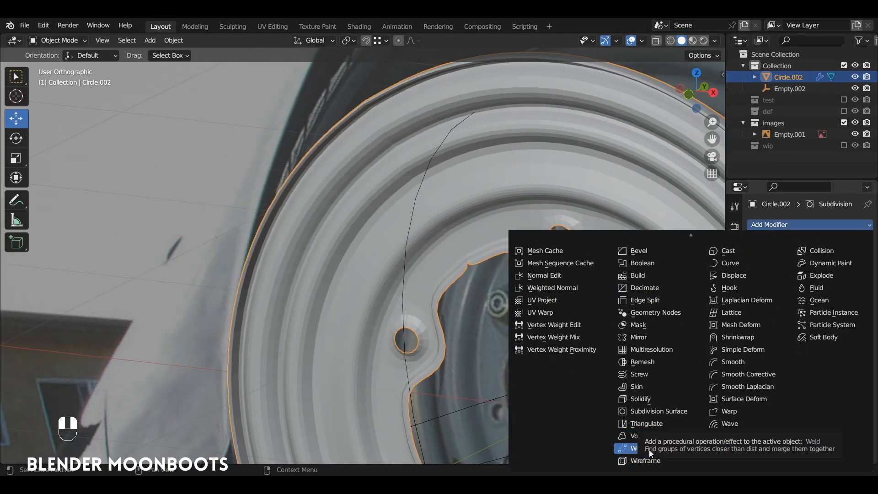
{"action": "left_click", "coordinate": [650, 450]}
{"action": "middle_click_drag", "start_coordinate": [615, 304], "coordinate": [549, 268], "text": "alt"}
{"action": "left_click_drag", "start_coordinate": [866, 363], "coordinate": [866, 274]}
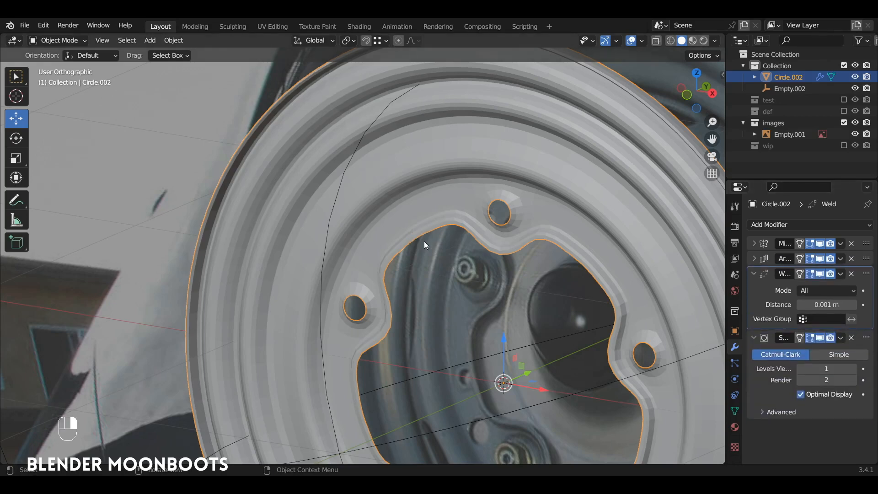
{"action": "middle_click_drag", "start_coordinate": [415, 242], "coordinate": [502, 239], "text": "alt+shift"}
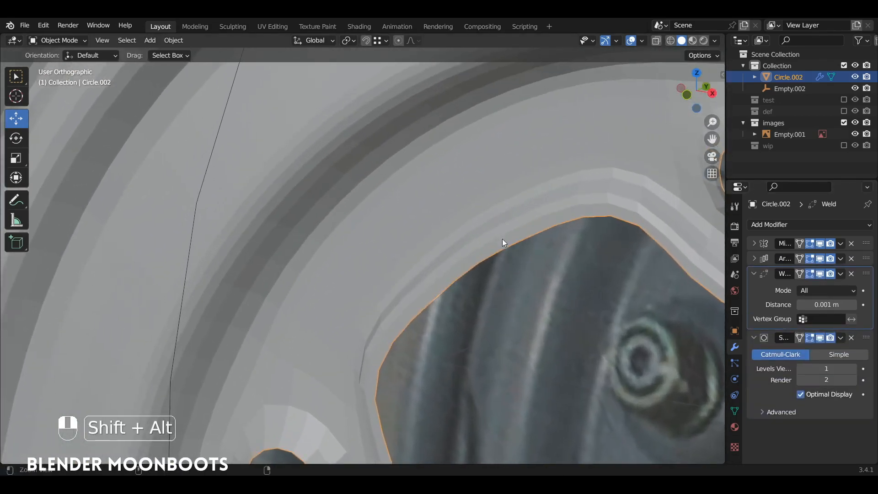
{"action": "left_click", "coordinate": [820, 273]}
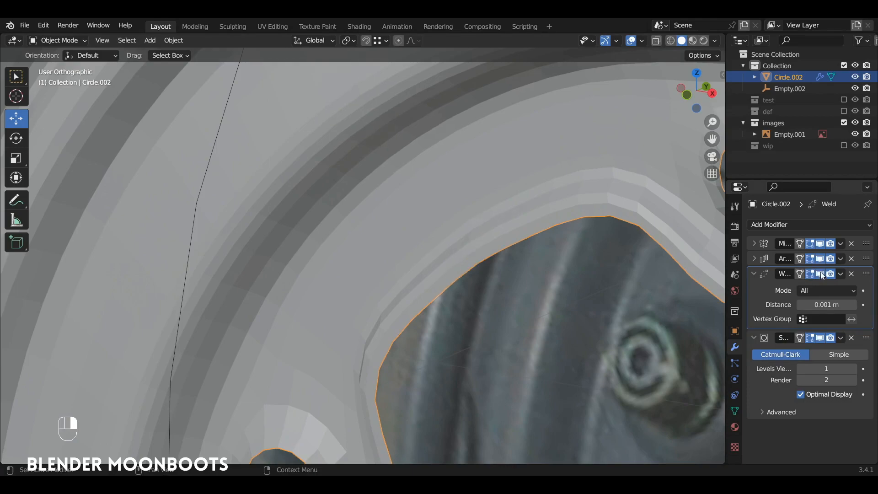
- Apply smooth shading to the whole wheel
{"action": "middle_click_drag", "start_coordinate": [562, 238], "coordinate": [543, 324], "text": "alt+shift"}
{"action": "right_click", "coordinate": [517, 227]}
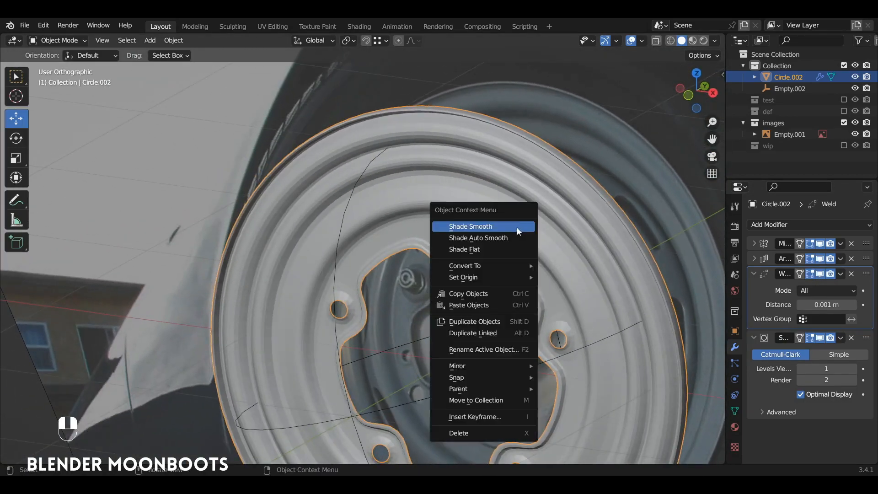
{"action": "left_click", "coordinate": [515, 226]}
- Add a supporting loop cut around the bolt hole's raised collar, slid towards its outer edge by about 0.83
{"action": "middle_click_drag", "start_coordinate": [522, 251], "coordinate": [519, 204], "text": "alt+shift"}
{"action": "key", "text": "Tab"}
{"action": "key", "text": "ctrl+r"}
{"action": "left_click", "coordinate": [533, 202]}
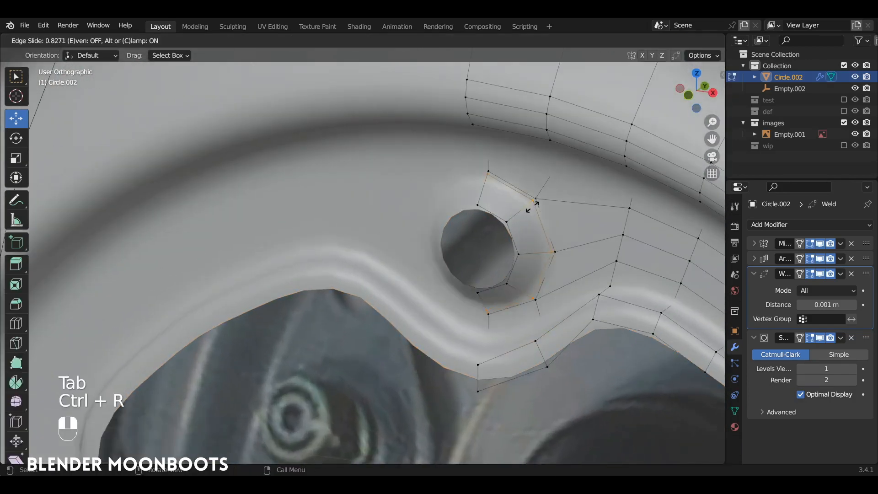
{"action": "left_click", "coordinate": [530, 208]}
{"action": "key", "text": "Tab"}
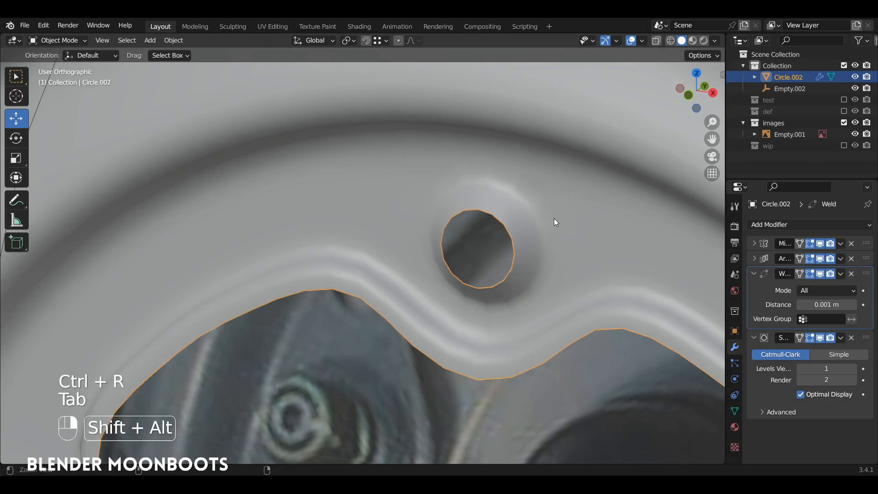
- Extrude the hub opening's inner boundary loop about 0.027 m backward along Y
{"action": "key", "text": "Tab"}
{"action": "middle_click_drag", "start_coordinate": [553, 218], "coordinate": [451, 238], "text": "alt"}
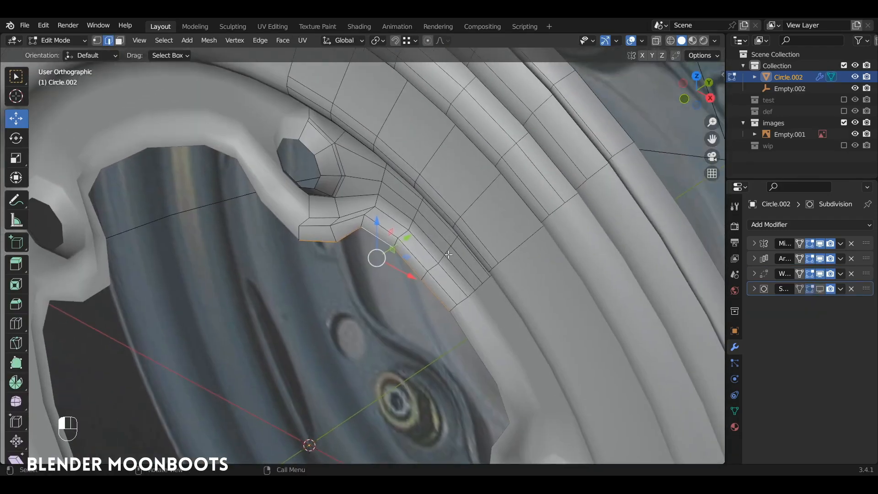
{"action": "key", "text": "e"}
{"action": "left_click", "coordinate": [389, 249]}
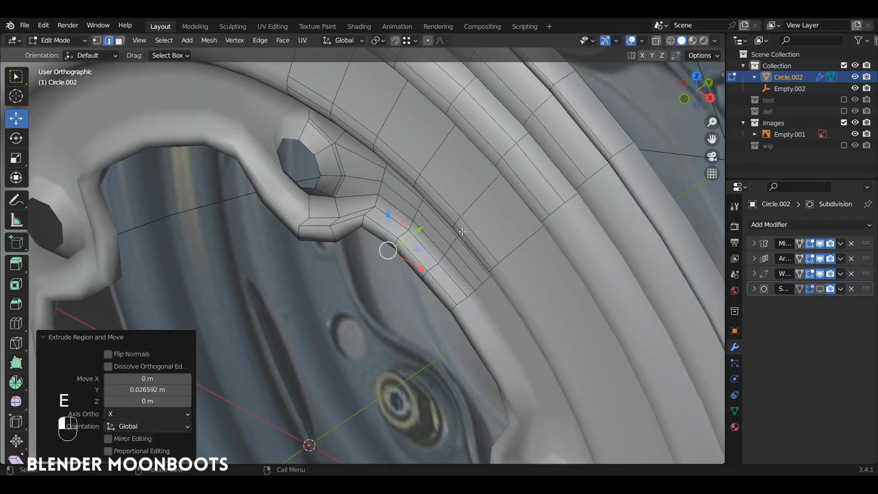
{"action": "key", "text": "Tab"}
- Extrude the bolt hole's boundary loop in place and scale it to 0.75
{"action": "middle_click_drag", "start_coordinate": [388, 249], "coordinate": [529, 162], "text": "alt"}
{"action": "scroll", "coordinate": [529, 158], "scroll_direction": "down", "scroll_amount": 7}
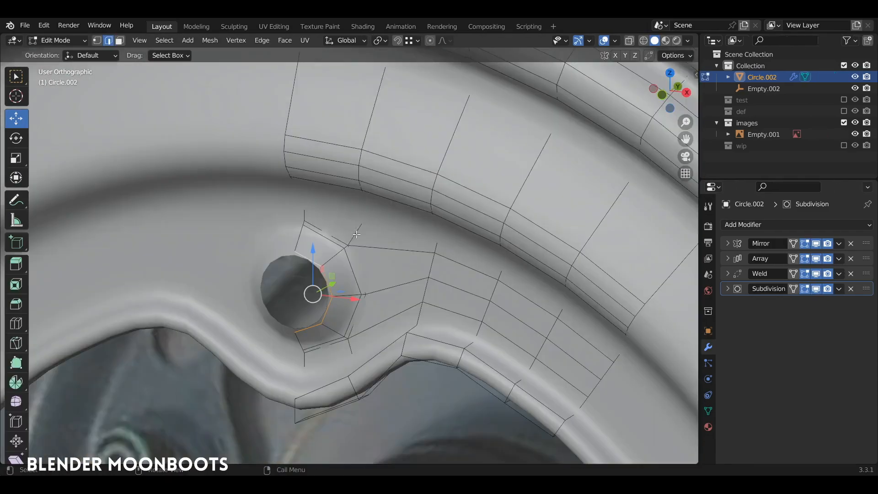
{"action": "middle_click_drag", "start_coordinate": [439, 206], "coordinate": [421, 188]}
{"action": "key", "text": "e"}
{"action": "right_click", "coordinate": [376, 179]}
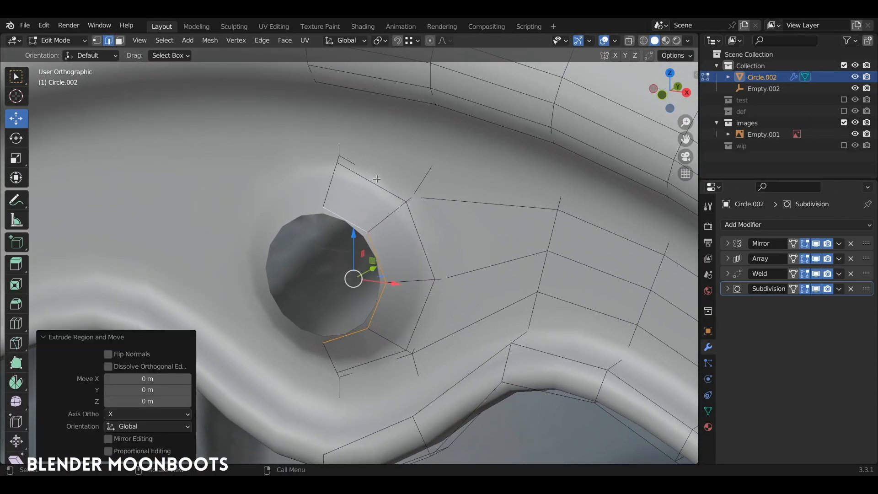
{"action": "key", "text": "s"}
{"action": "left_click", "coordinate": [394, 210]}
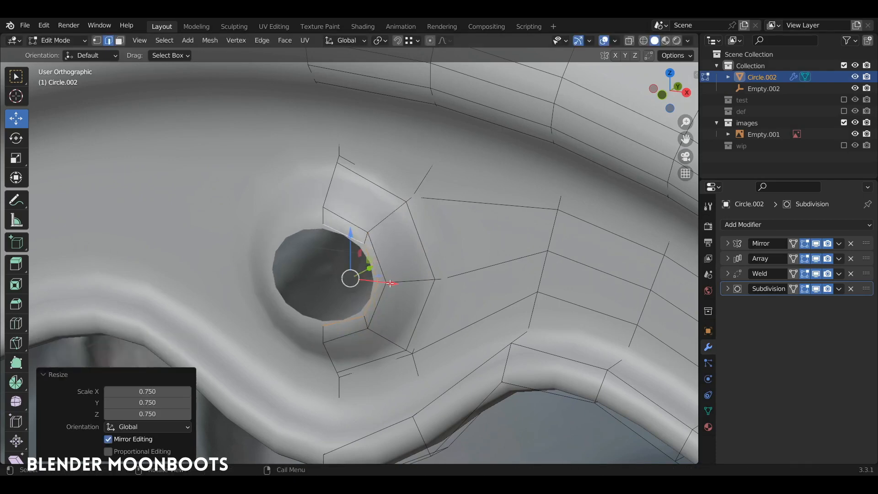
- Move the bolt hole's new inner loop about -0.006 m along X and about 0.028 m backward along Y
{"action": "left_click_drag", "start_coordinate": [390, 283], "coordinate": [382, 277]}
{"action": "key", "text": "g"}
{"action": "key", "text": "y"}
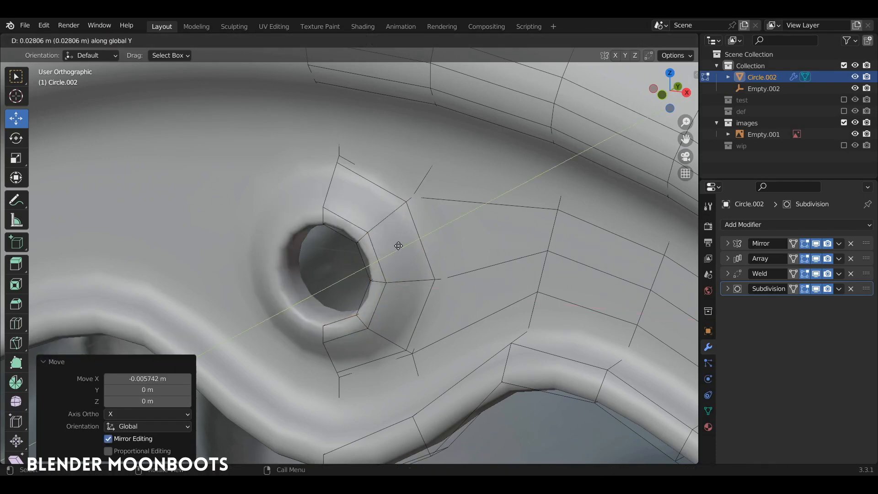
{"action": "left_click", "coordinate": [407, 242]}
{"action": "scroll", "coordinate": [407, 247], "scroll_direction": "down", "scroll_amount": 4}
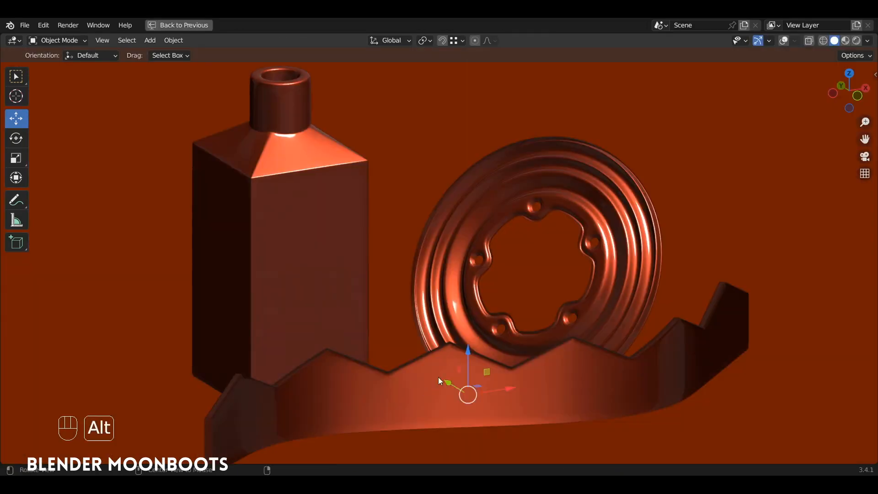
- Examine the finished bottle, wheel and zigzag band together from several angles
{"action": "left_click_drag", "start_coordinate": [439, 377], "coordinate": [413, 343], "text": "alt"}
{"action": "left_click_drag", "start_coordinate": [570, 359], "coordinate": [587, 368], "text": "alt"}
{"action": "left_click", "coordinate": [377, 233]}
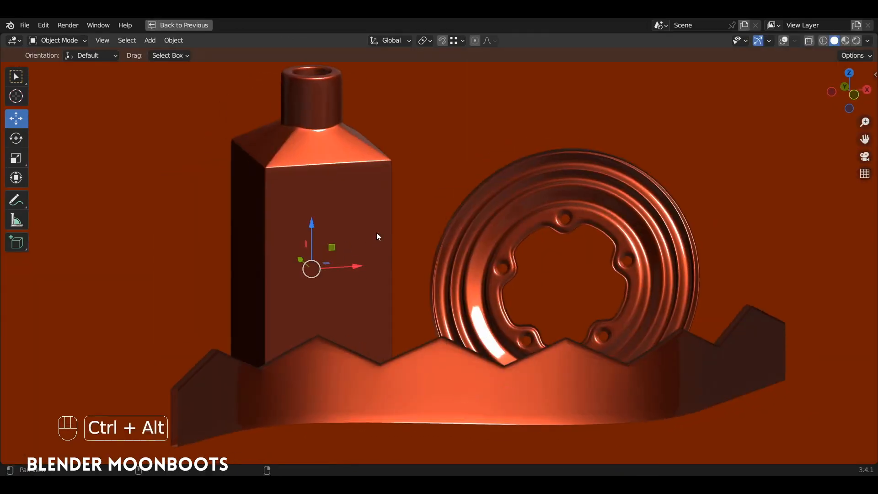
{"action": "left_click_drag", "start_coordinate": [377, 233], "coordinate": [381, 253], "text": "ctrl+alt"}
{"action": "left_click", "coordinate": [510, 235]}
{"action": "left_click_drag", "start_coordinate": [510, 235], "coordinate": [548, 244], "text": "alt"}
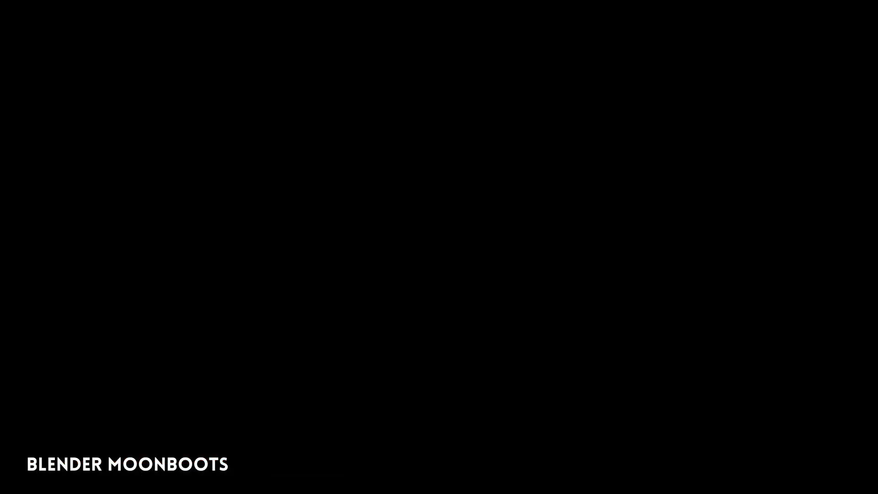